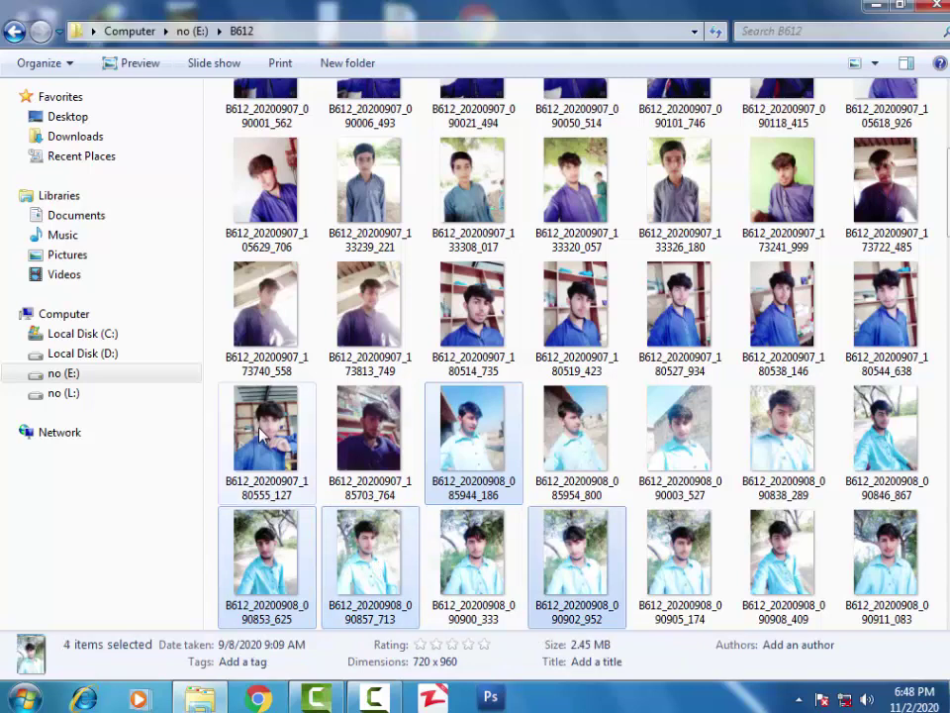
Step: Add photos B612_20200904_094503_059, B612_20200908_090913_333 and B612_20200908_092632_466 to the selection in the B612 folder
scroll(495, 426, up, 3)
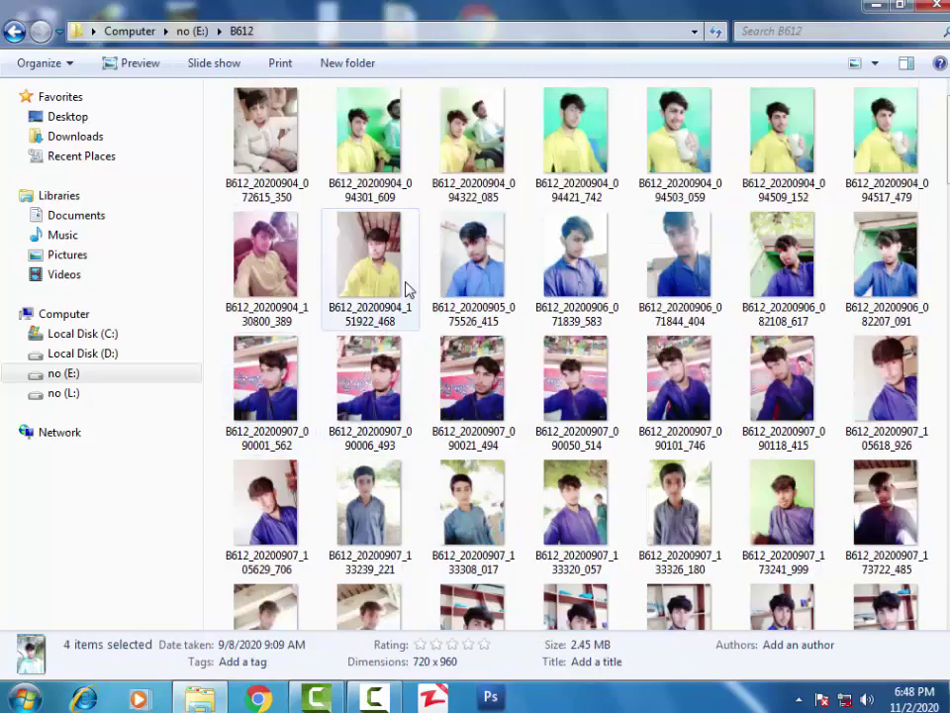
ctrl+click(658, 169)
scroll(622, 357, down, 5)
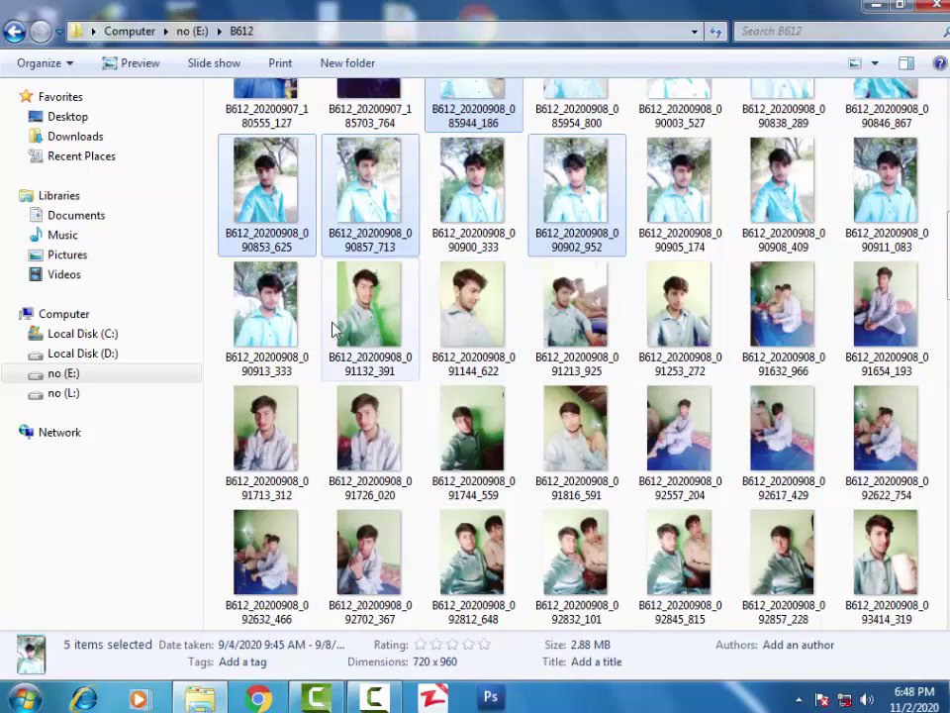
ctrl+click(266, 307)
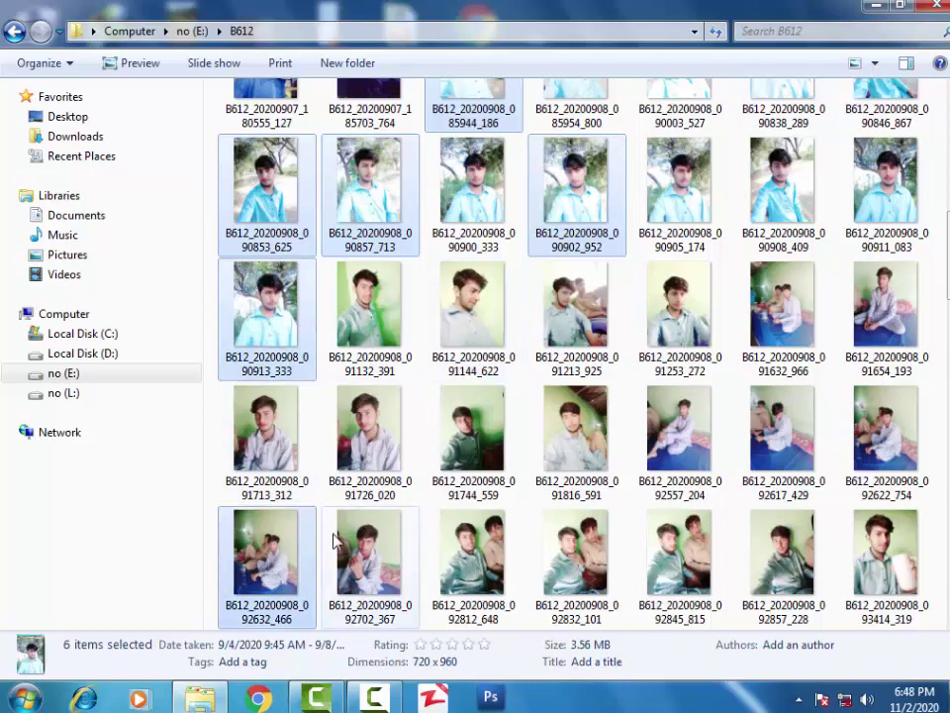
ctrl+click(368, 555)
Step: Also select photos B612_20200908_105407_699, B612_20200908_134808_118, B612_20200908_164816_965 and B612_20200909_063603_782 in the same folder
scroll(396, 515, down, 5)
ctrl+click(451, 455)
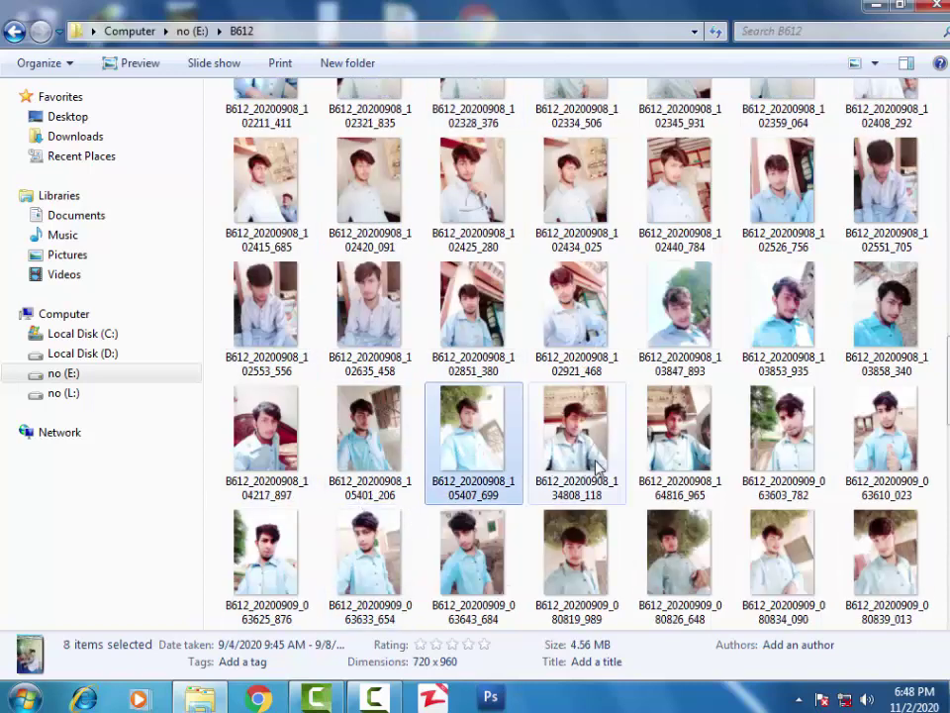
ctrl+click(775, 442)
ctrl+click(594, 455)
ctrl+click(690, 461)
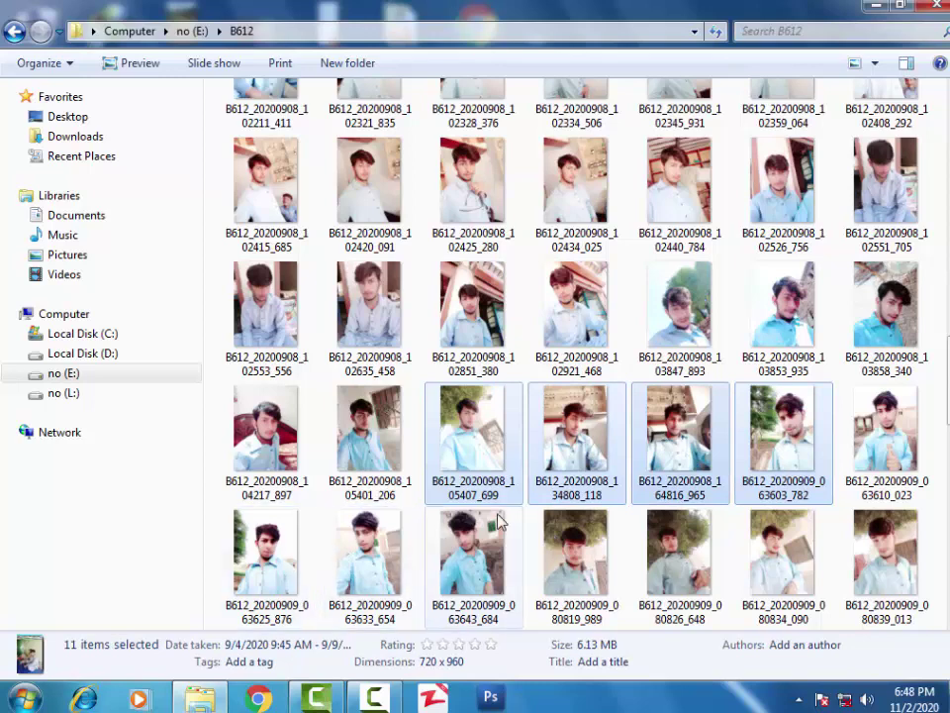
Step: Add photo B612_20200911_080152_610 to the selection and bring all selected photos into the Camtasia Studio clip bin
scroll(500, 522, down, 3)
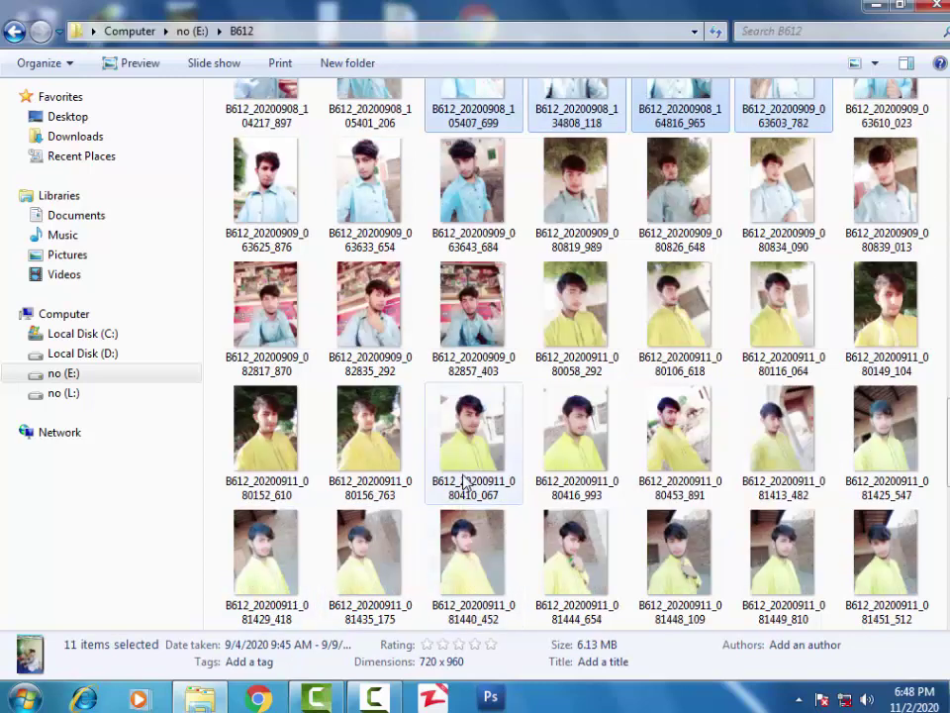
ctrl+click(265, 442)
scroll(396, 439, down, 5)
scroll(332, 312, up, 5)
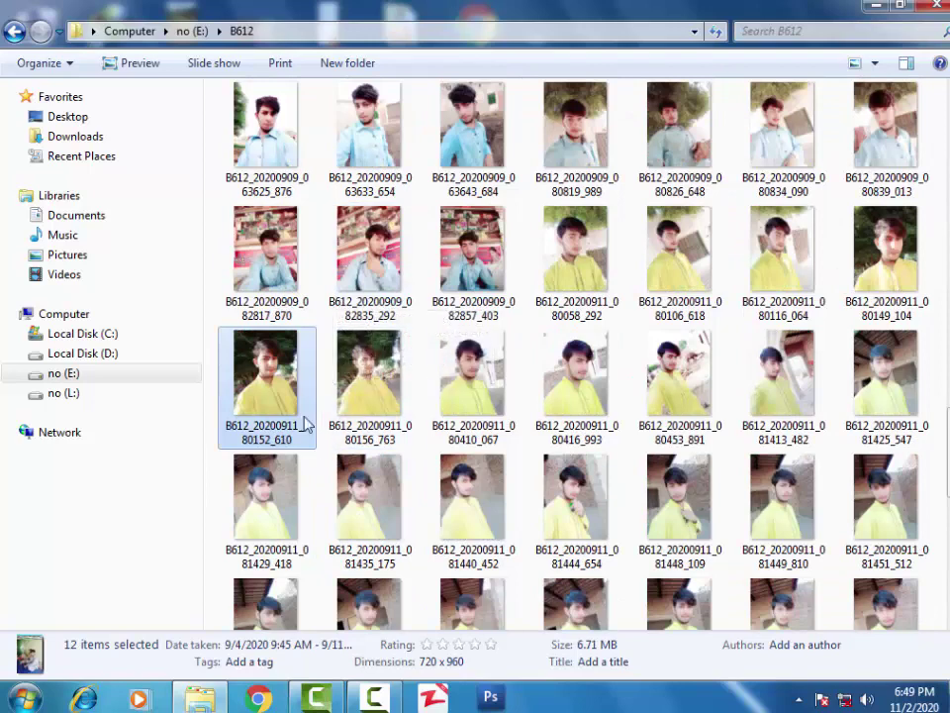
drag(307, 424, 293, 293)
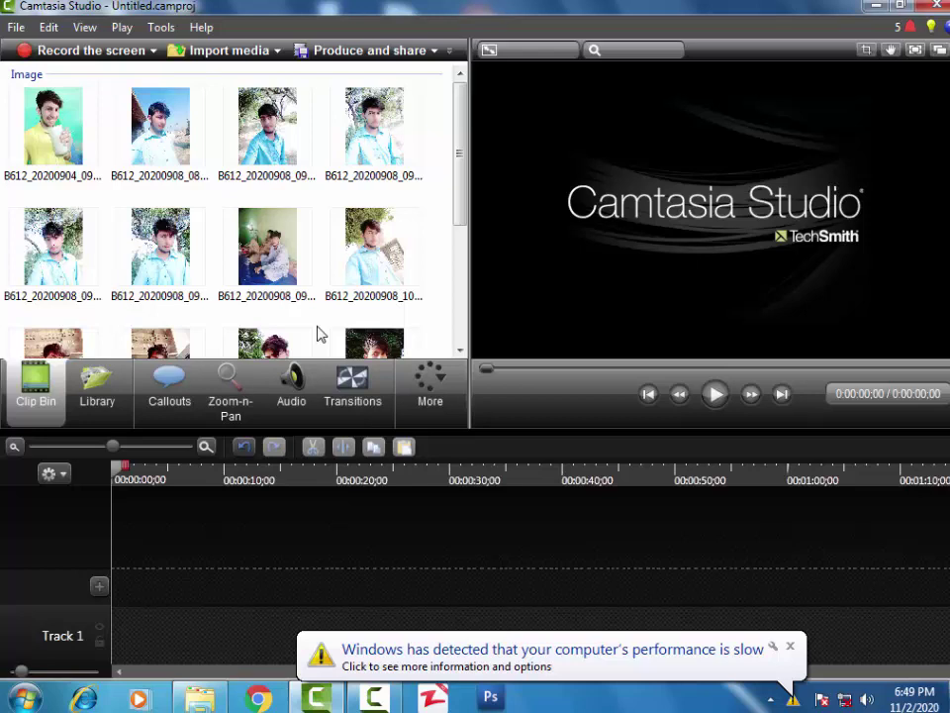
click(250, 299)
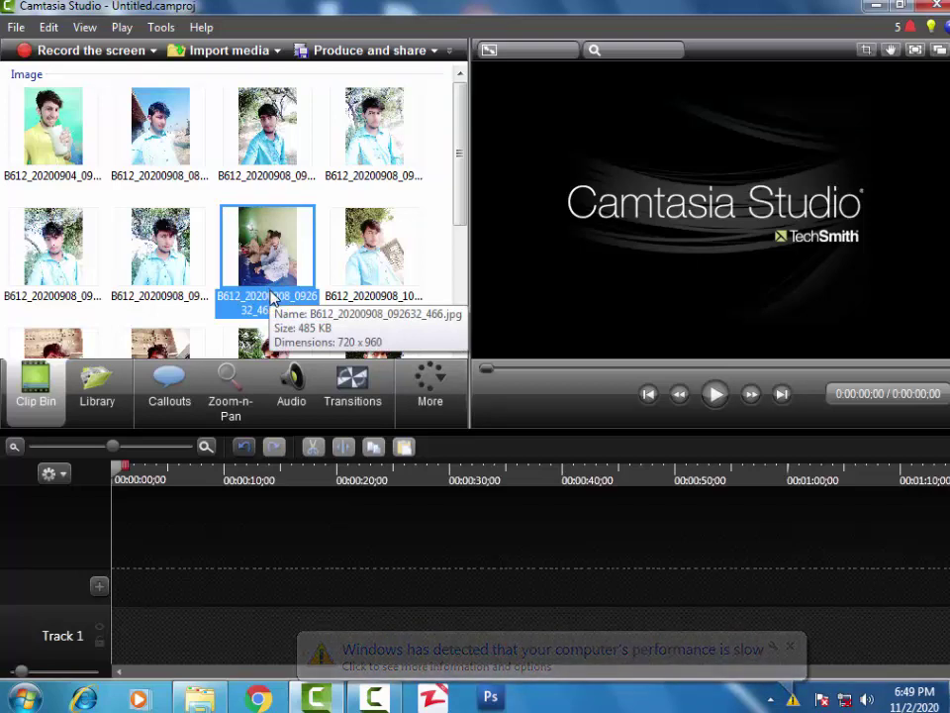
click(445, 263)
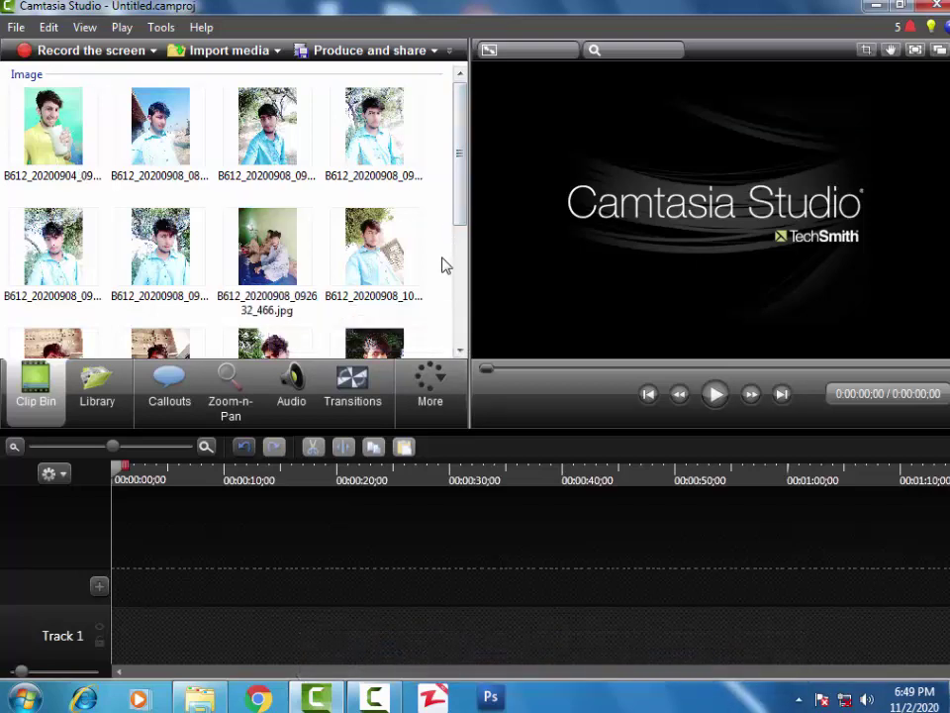
click(260, 234)
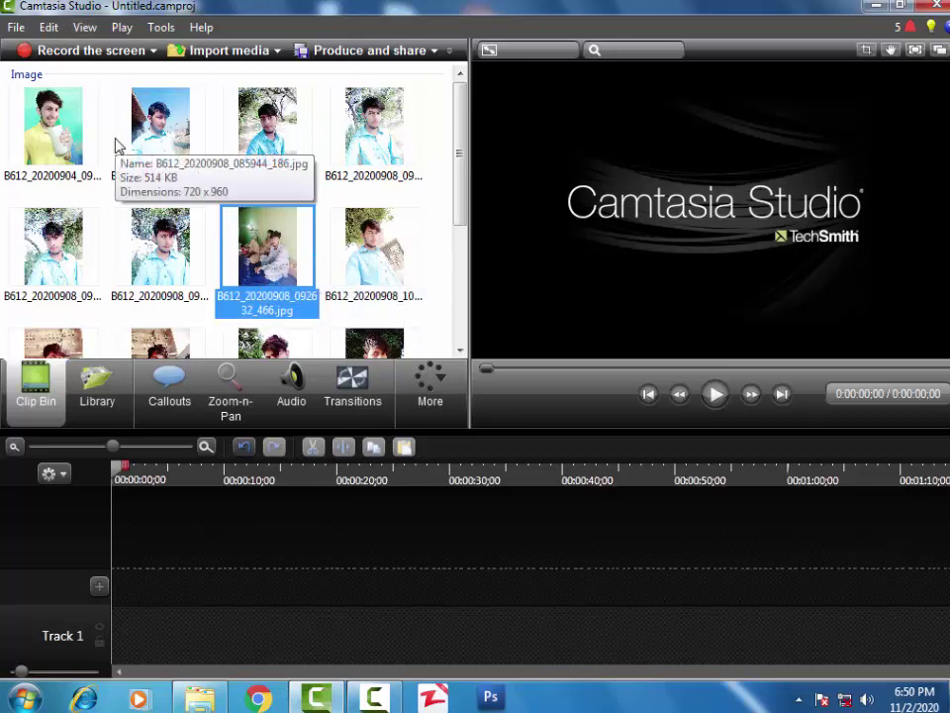
click(15, 29)
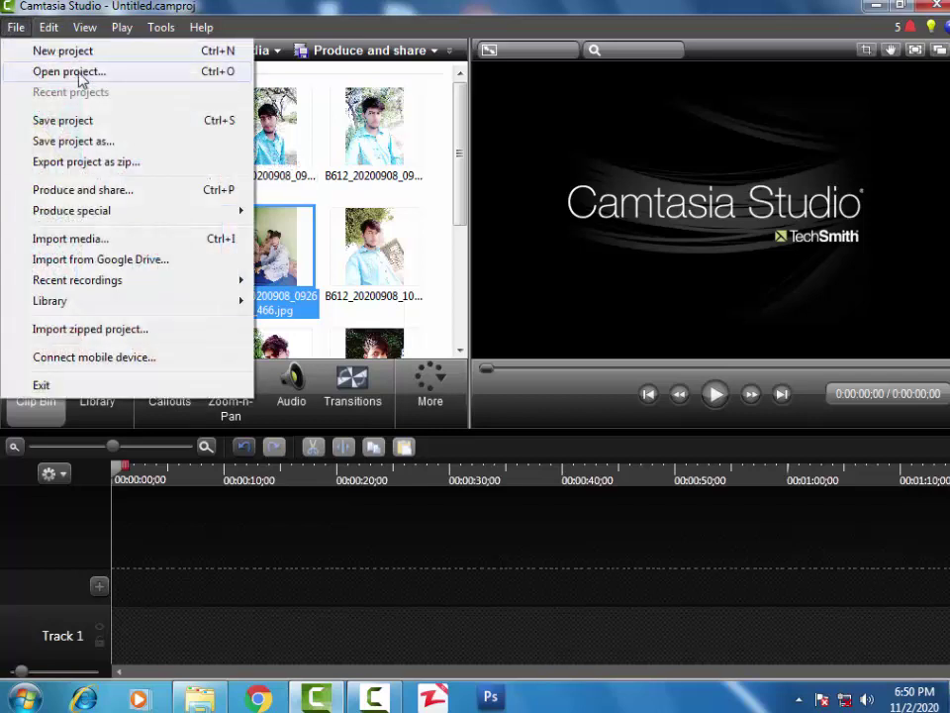
click(66, 73)
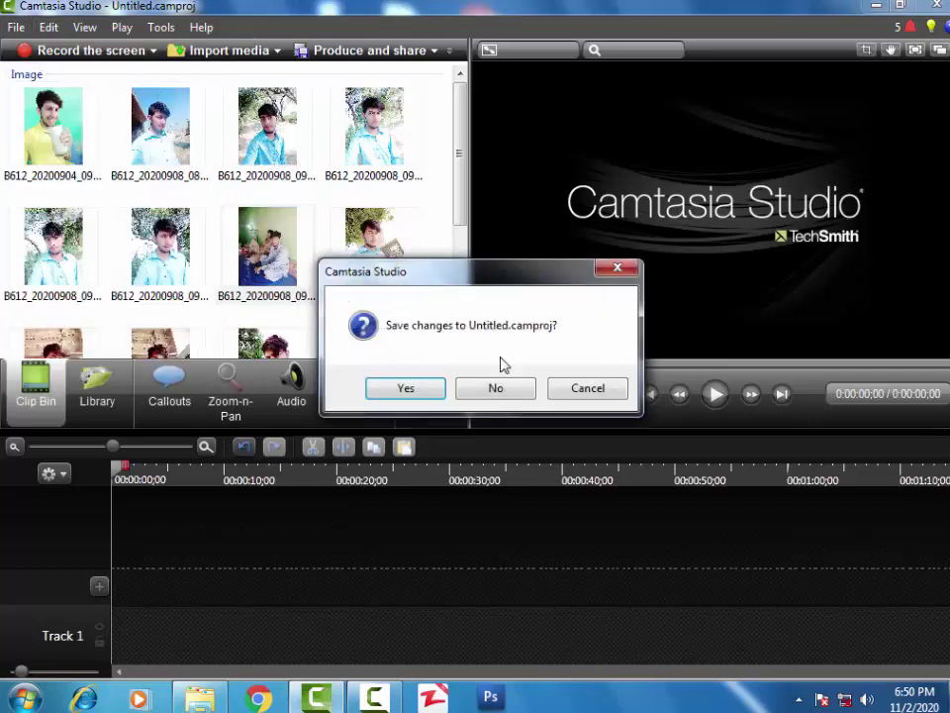
click(416, 391)
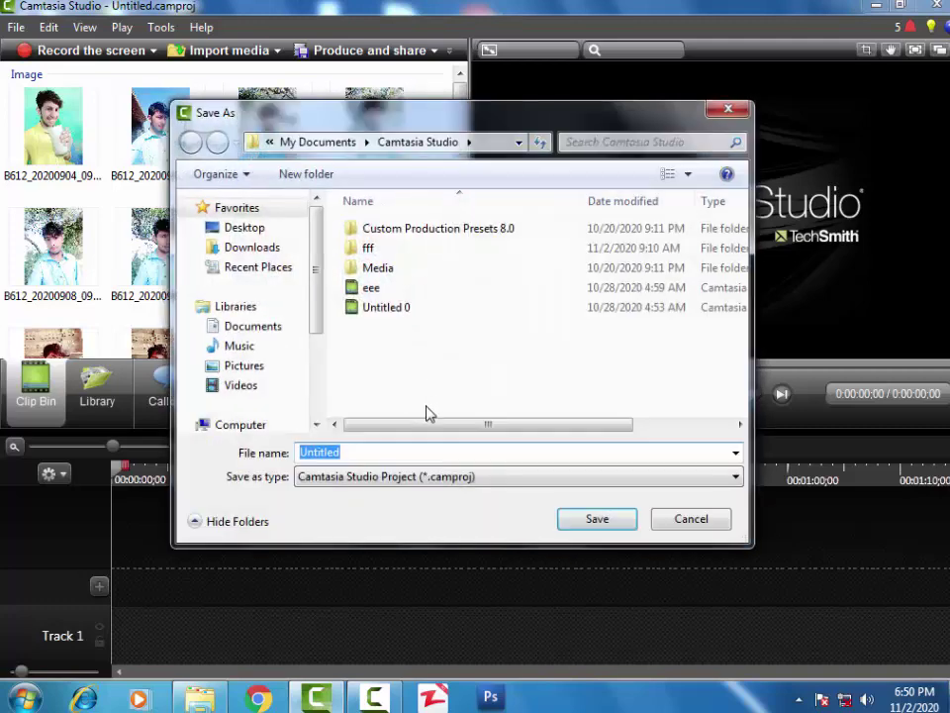
click(396, 341)
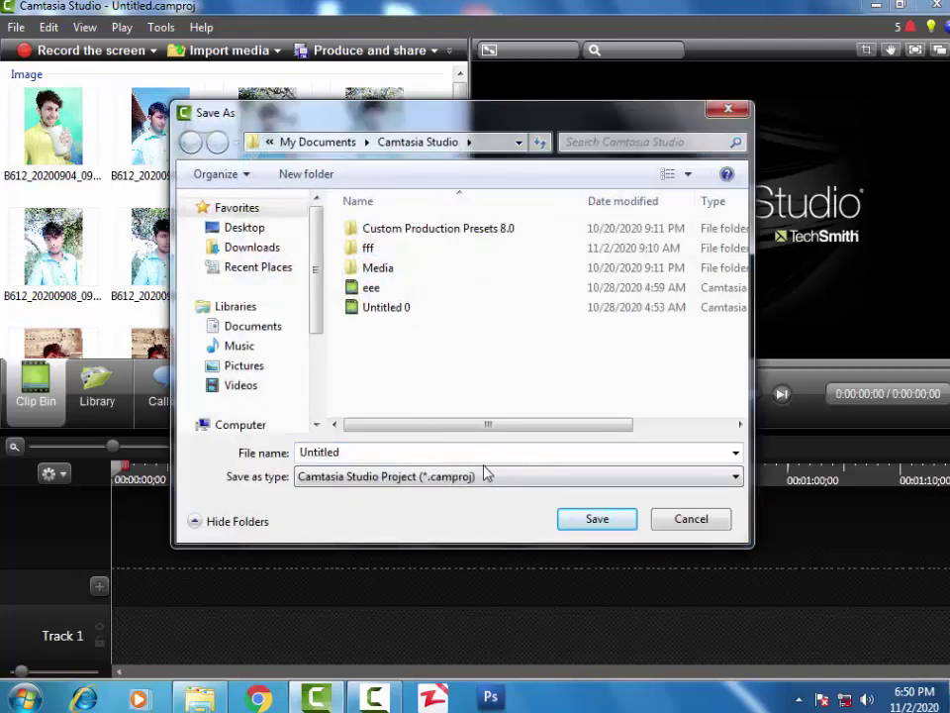
click(600, 520)
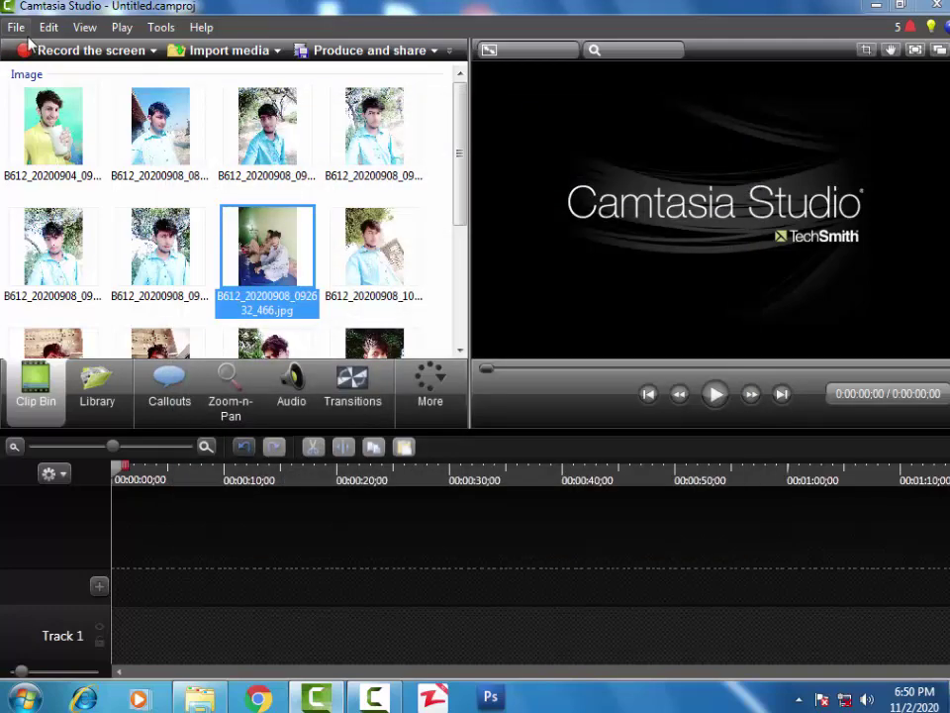
click(15, 28)
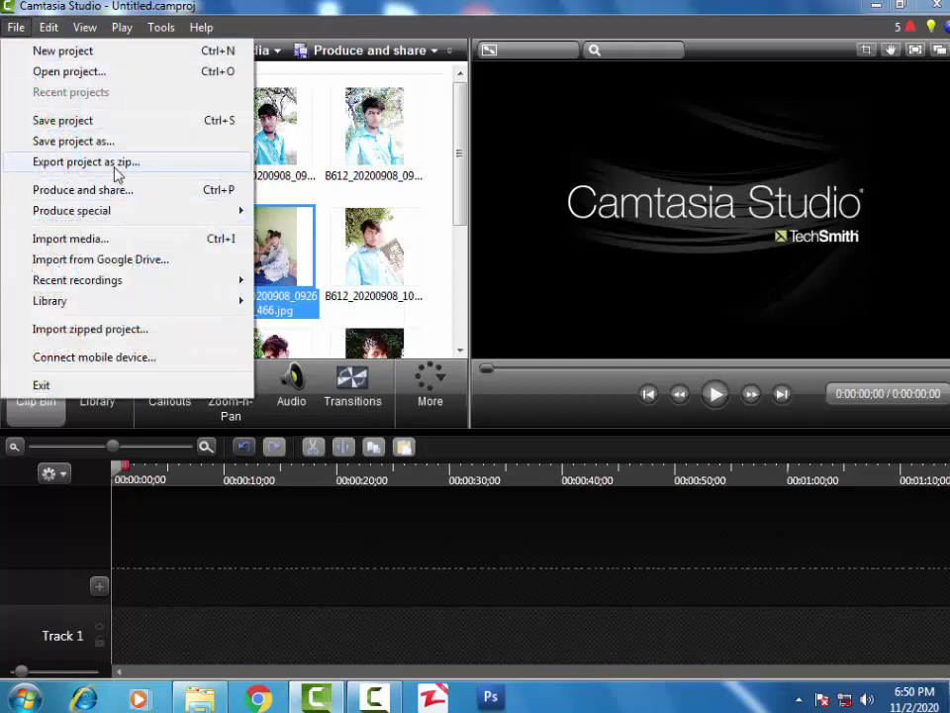
click(94, 75)
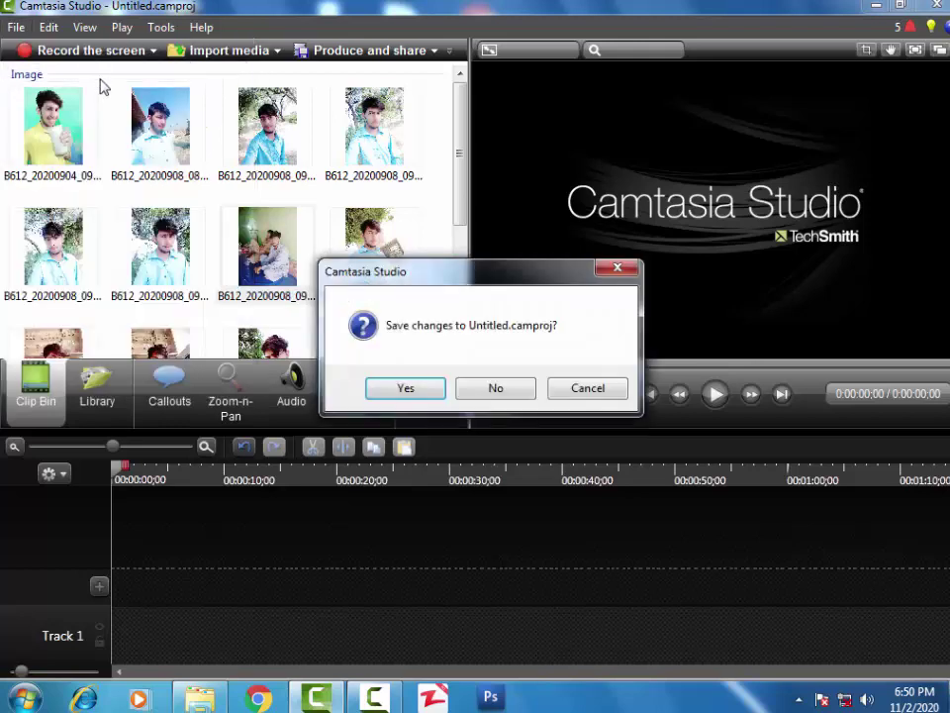
click(586, 389)
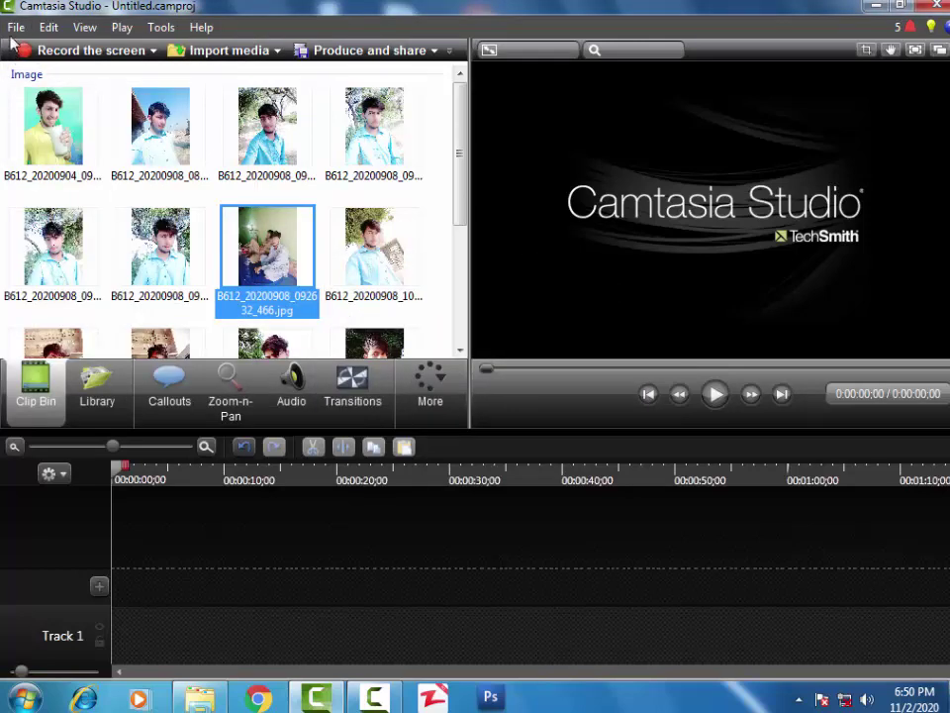
Step: Import the capture-2 recording from the Camtasia Studio documents folder into the project's media
click(16, 27)
click(69, 241)
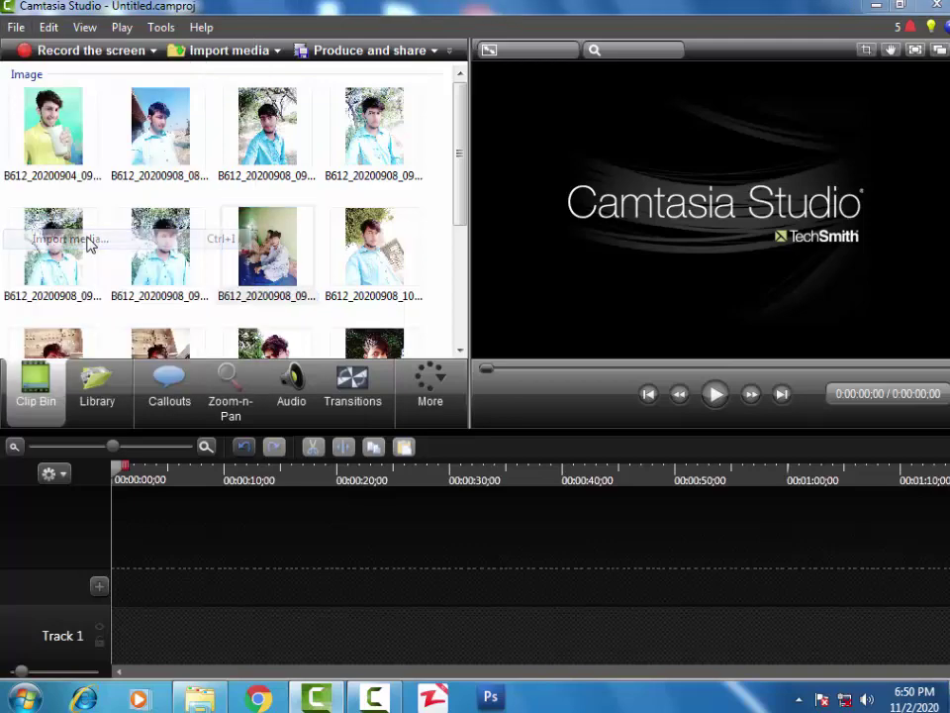
click(417, 367)
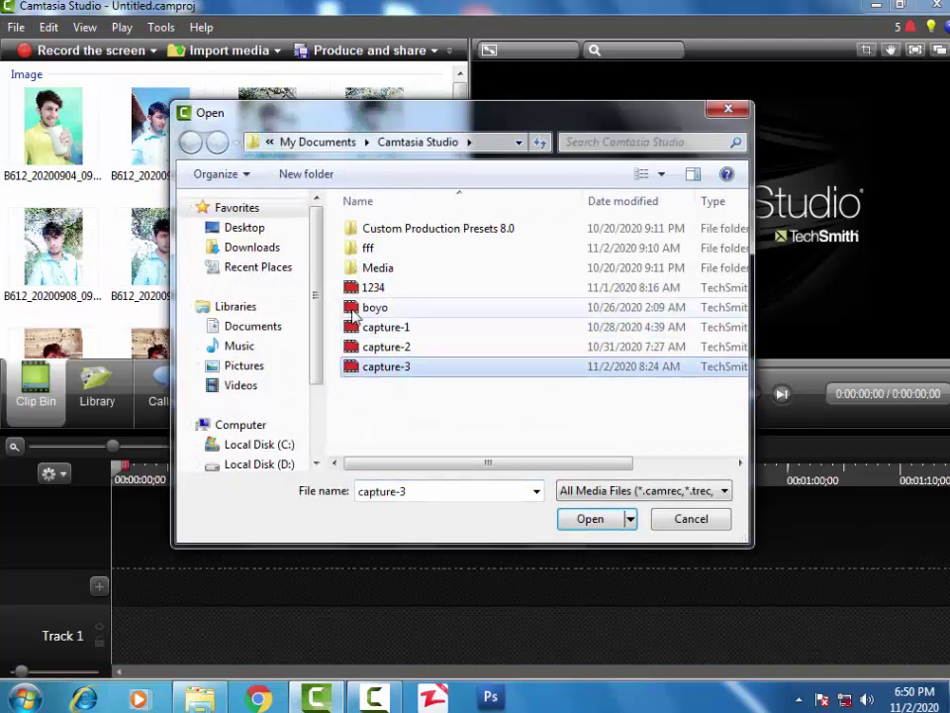
click(385, 348)
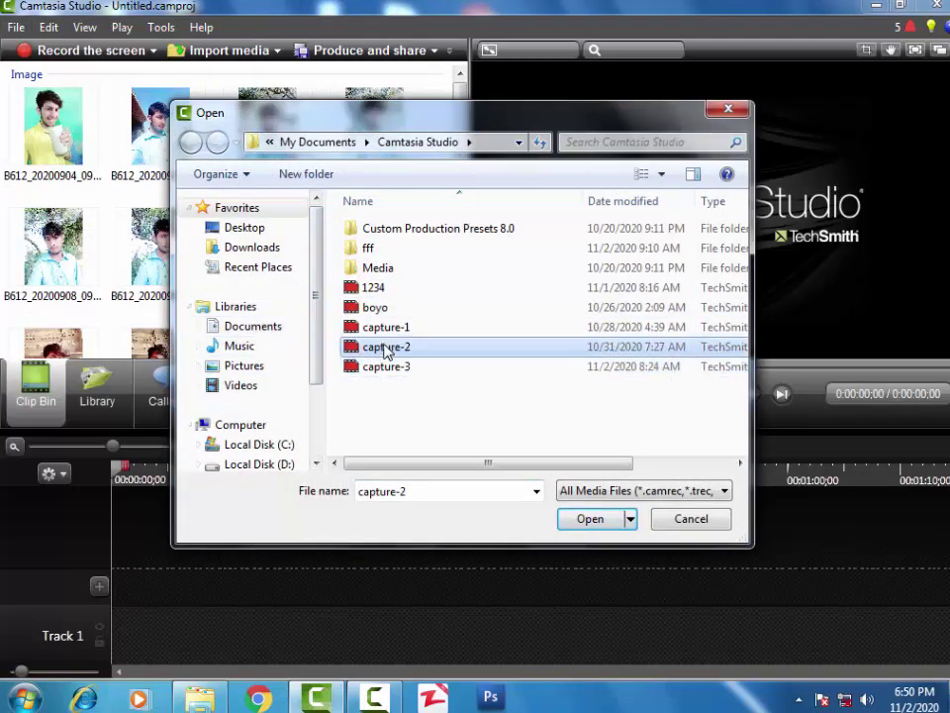
click(588, 522)
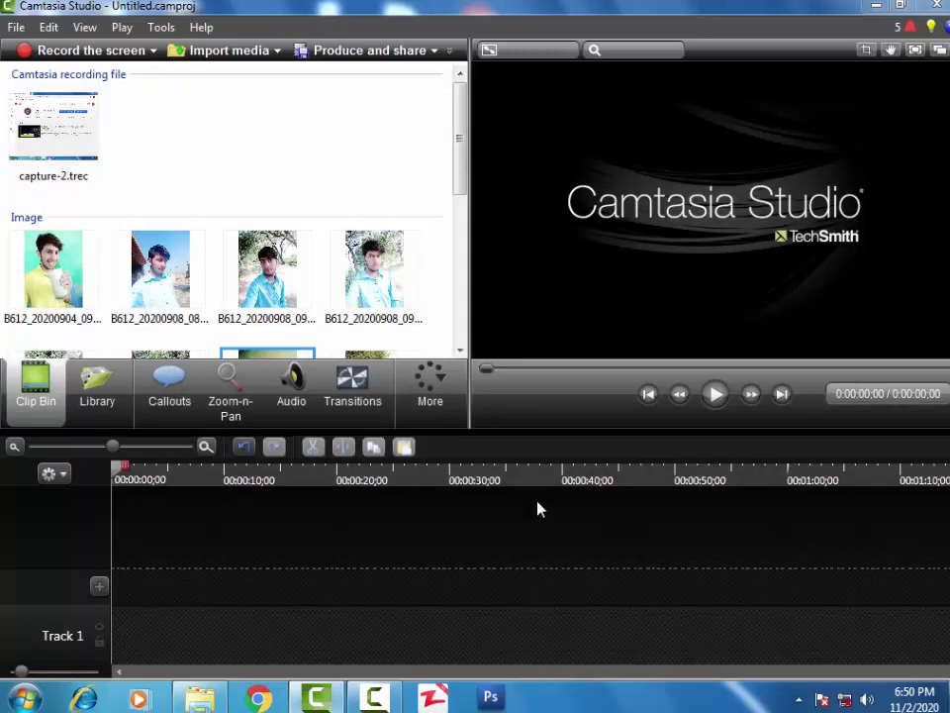
Step: Place the capture-2.trec recording at the beginning of the timeline, starting on Track 1
click(83, 153)
drag(86, 154, 182, 619)
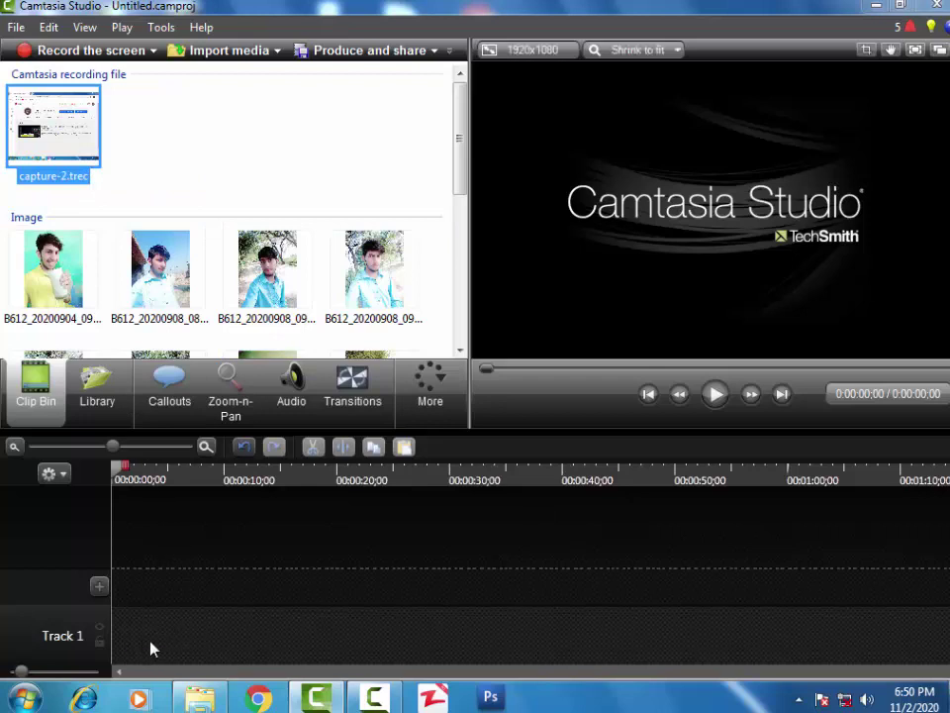
drag(238, 635, 159, 627)
drag(104, 638, 80, 646)
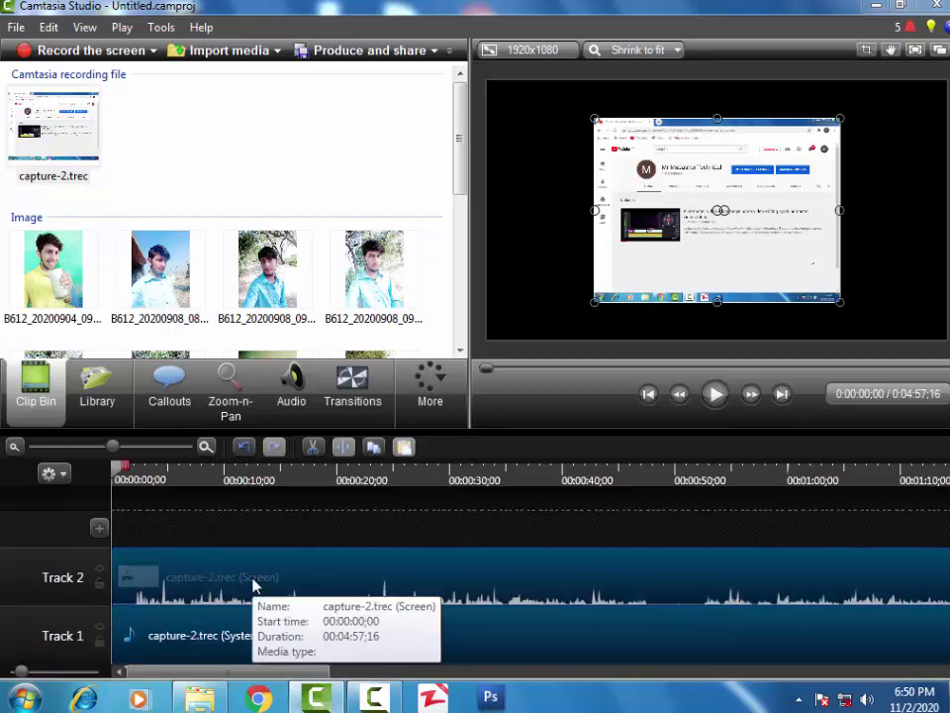
Step: Separate the video and audio of the capture-2.trec screen clip on Track 2
drag(212, 635, 213, 634)
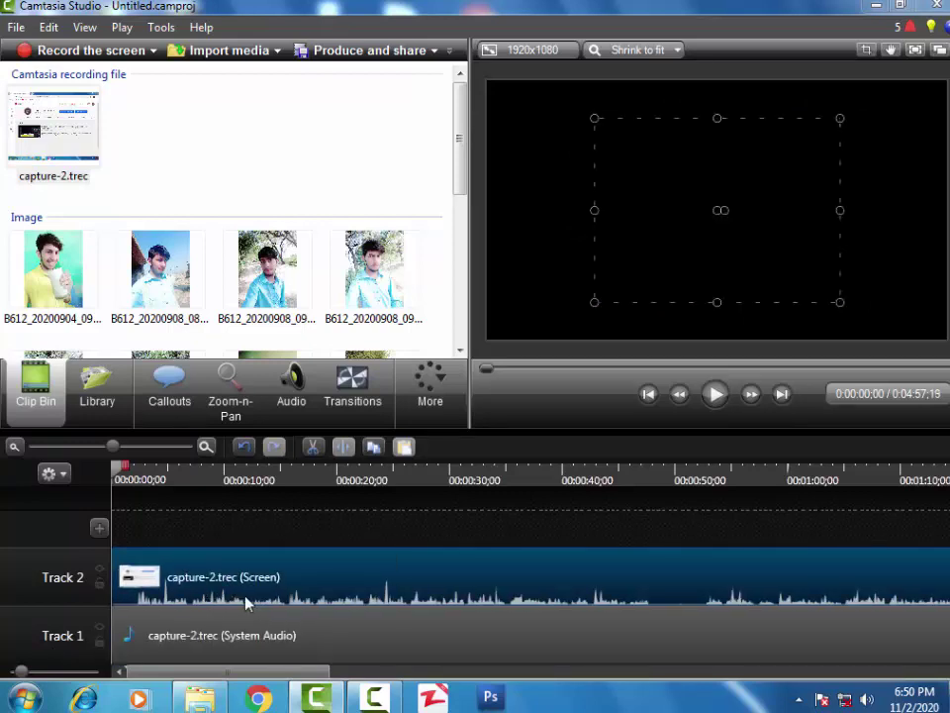
right_click(247, 601)
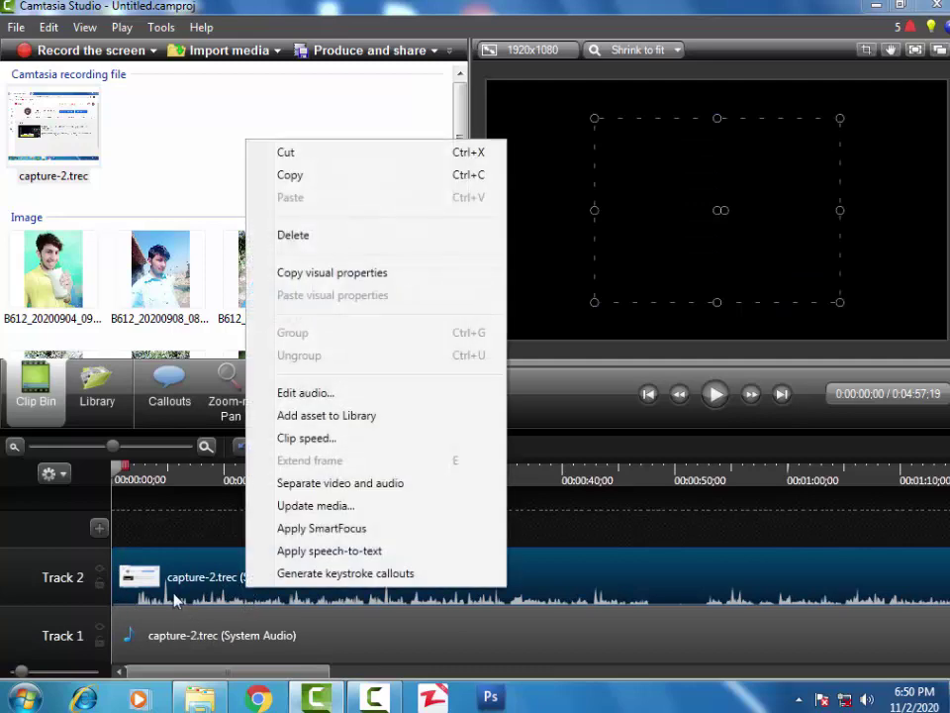
right_click(177, 608)
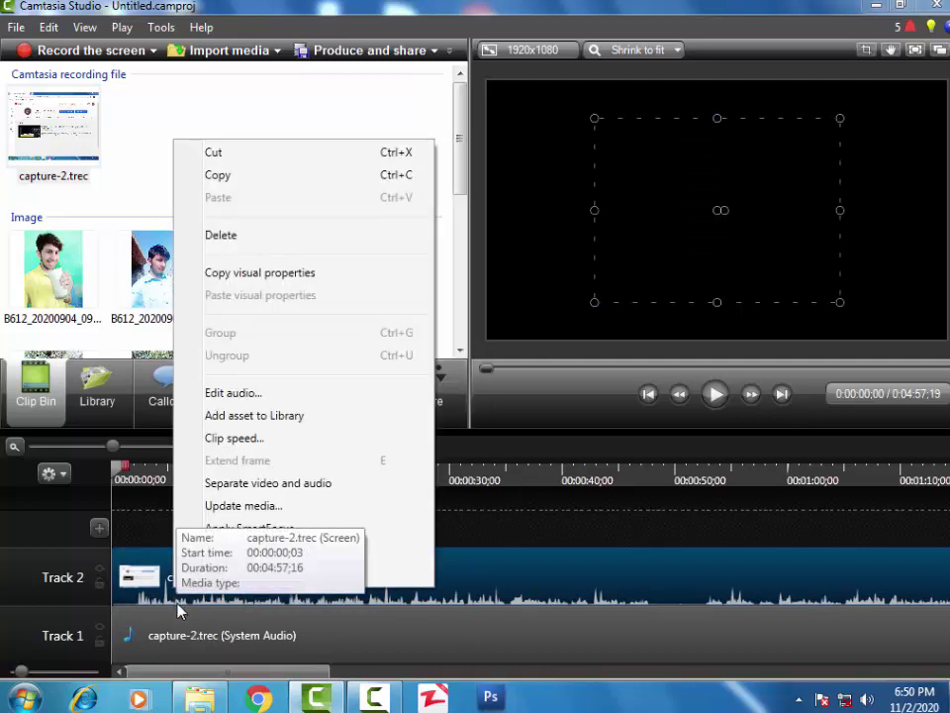
click(294, 489)
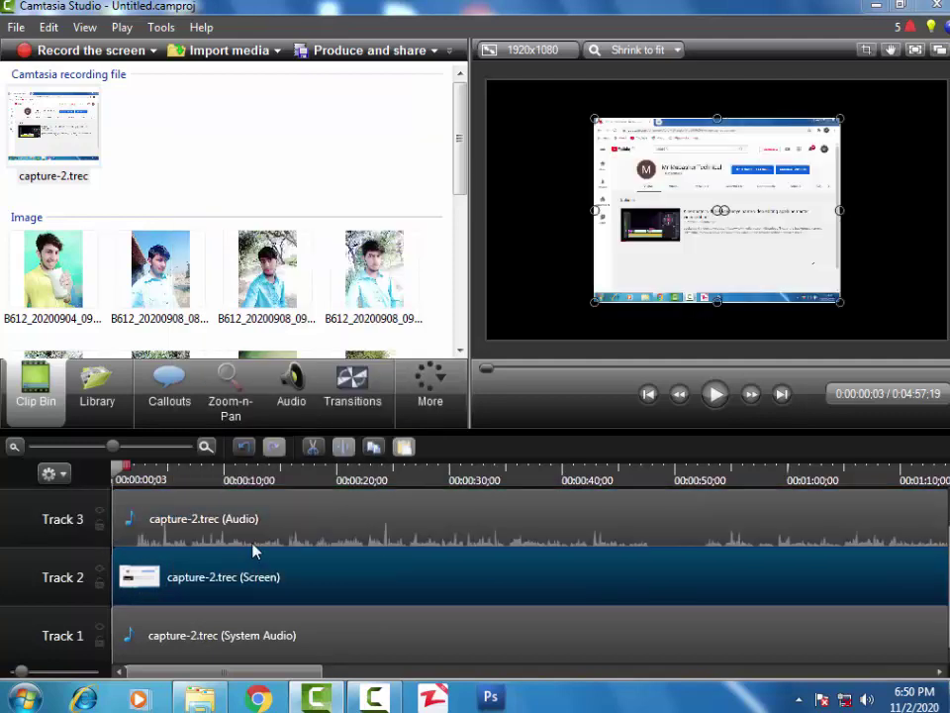
click(244, 616)
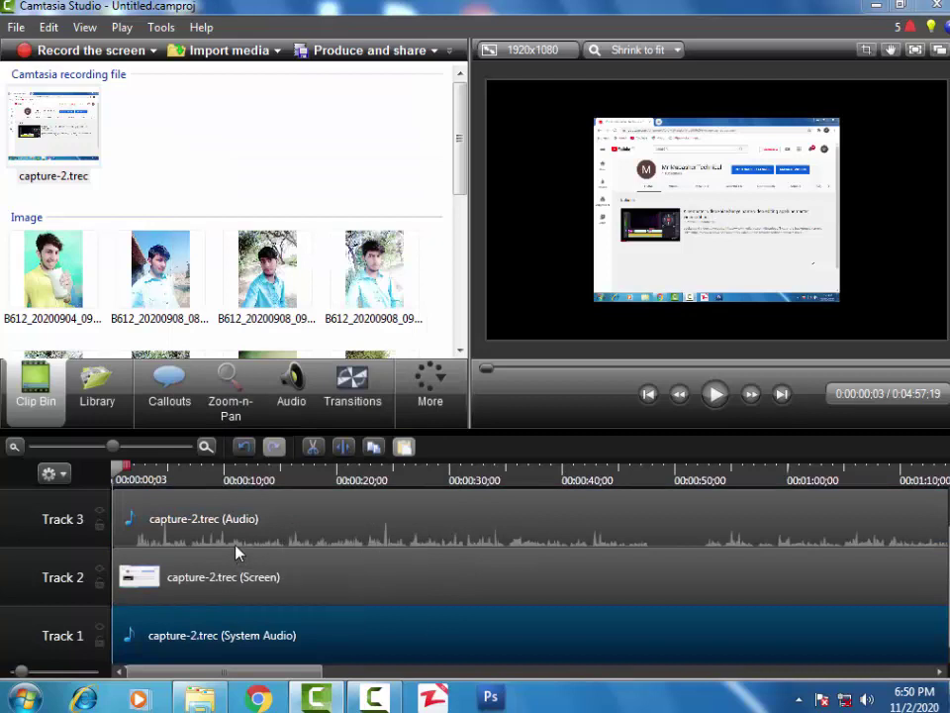
click(476, 497)
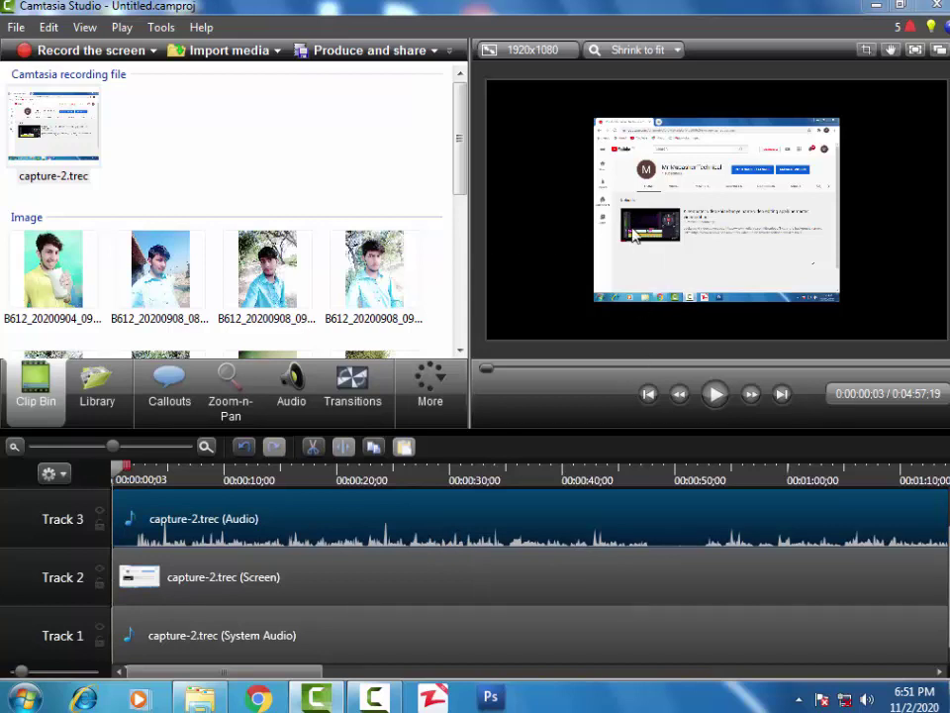
Step: Enlarge the capture-2 screen recording on the canvas so that it fills the full height of the frame
click(637, 234)
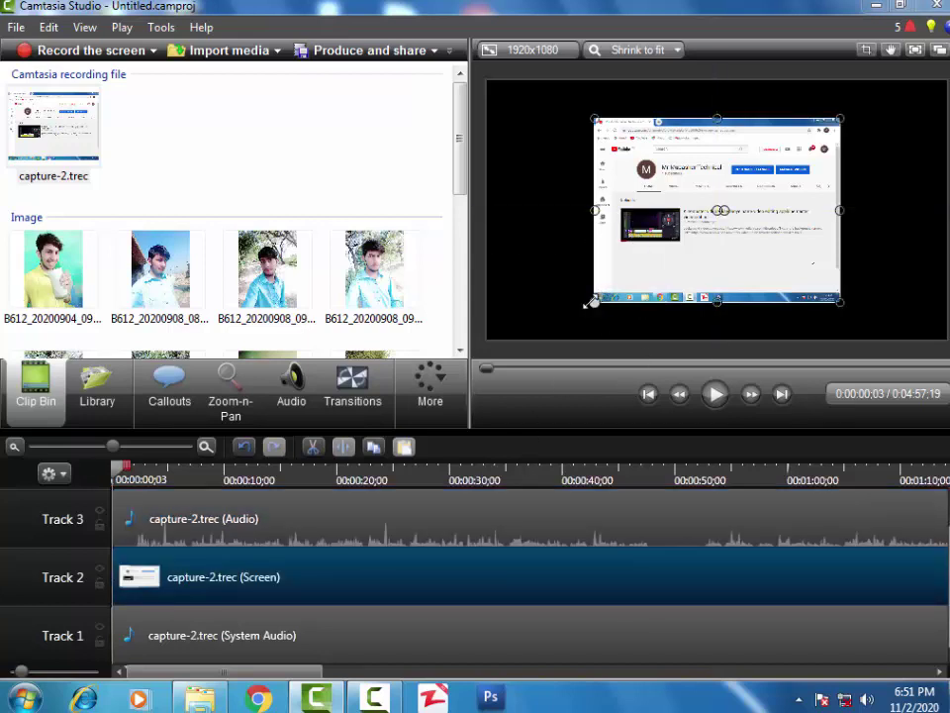
drag(595, 301, 548, 327)
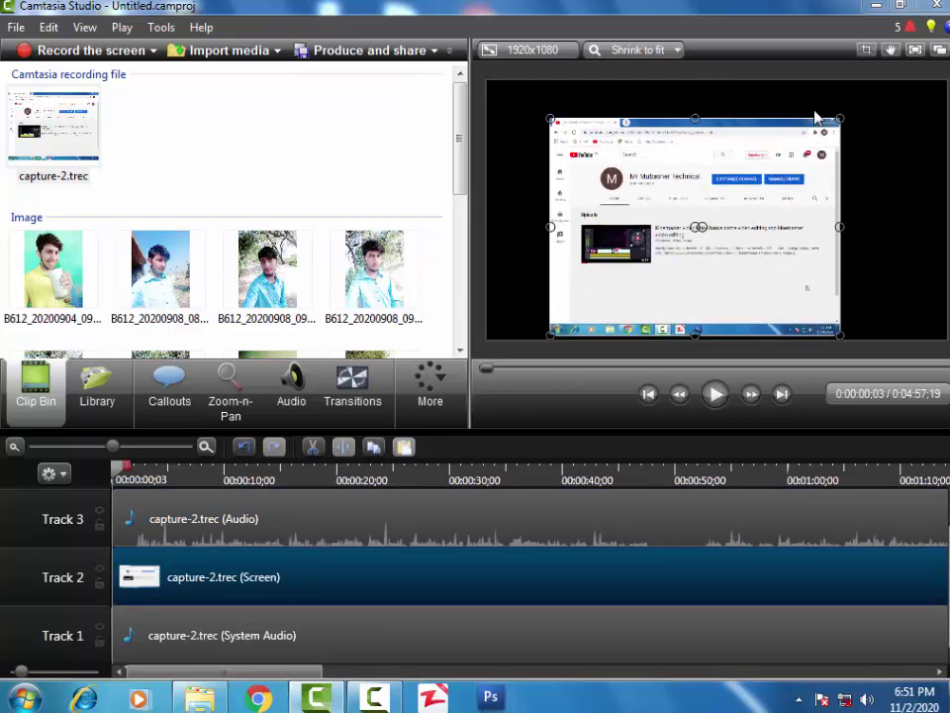
drag(840, 117, 887, 82)
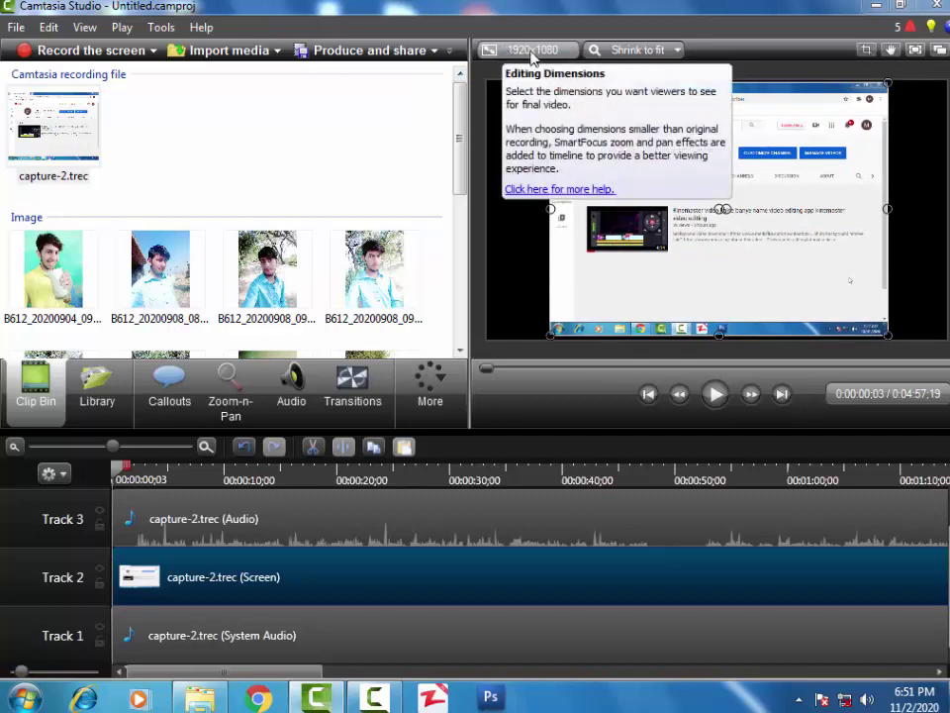
Step: Set the project's editing dimensions to 1080p HD (1920x1080)
click(514, 49)
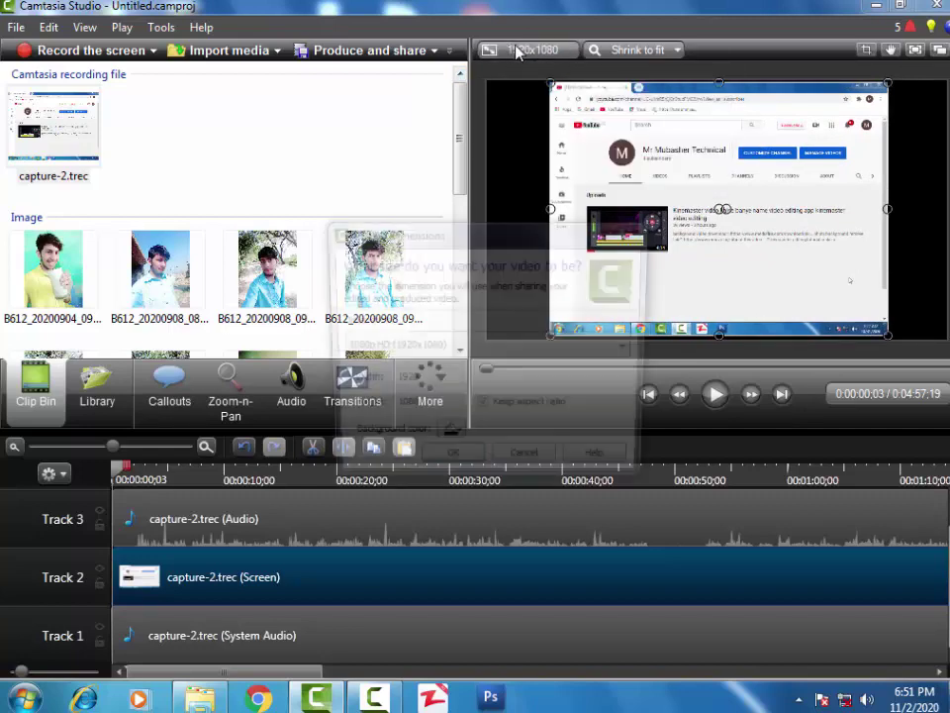
click(455, 343)
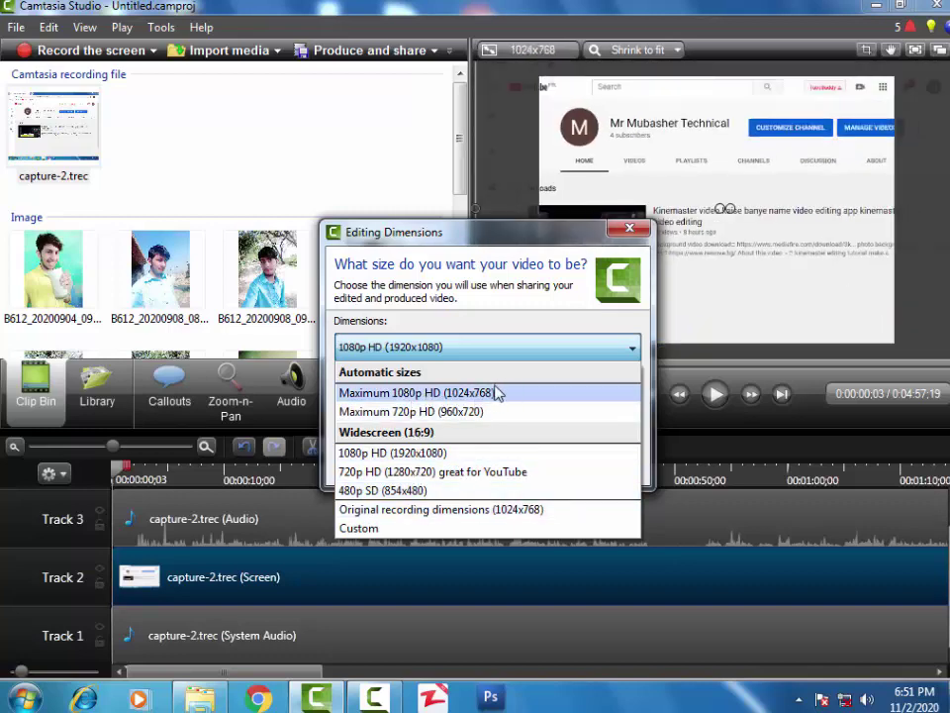
click(429, 455)
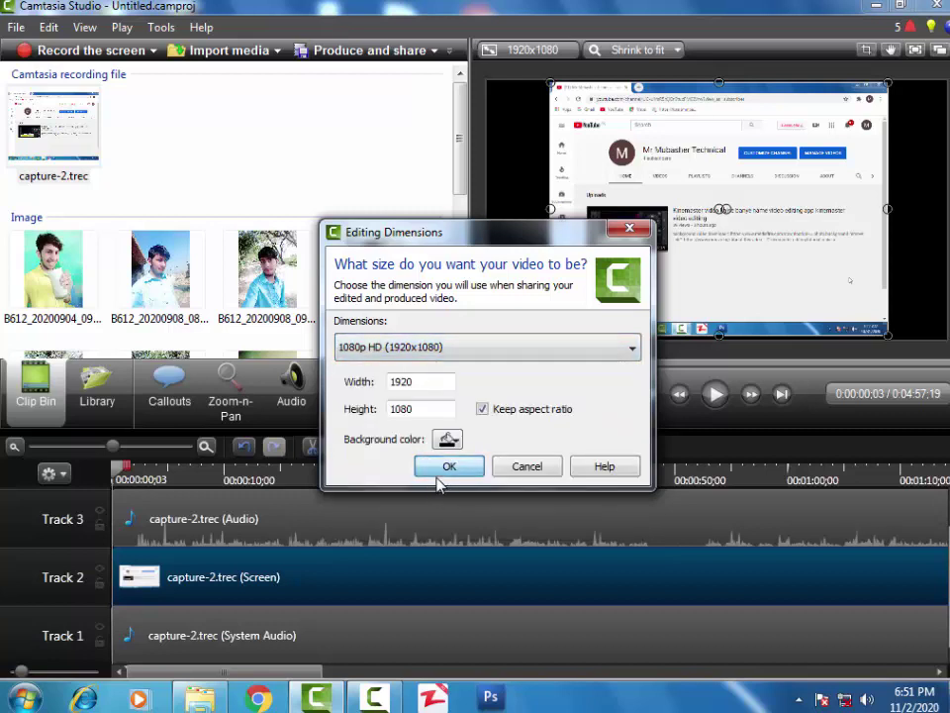
click(440, 473)
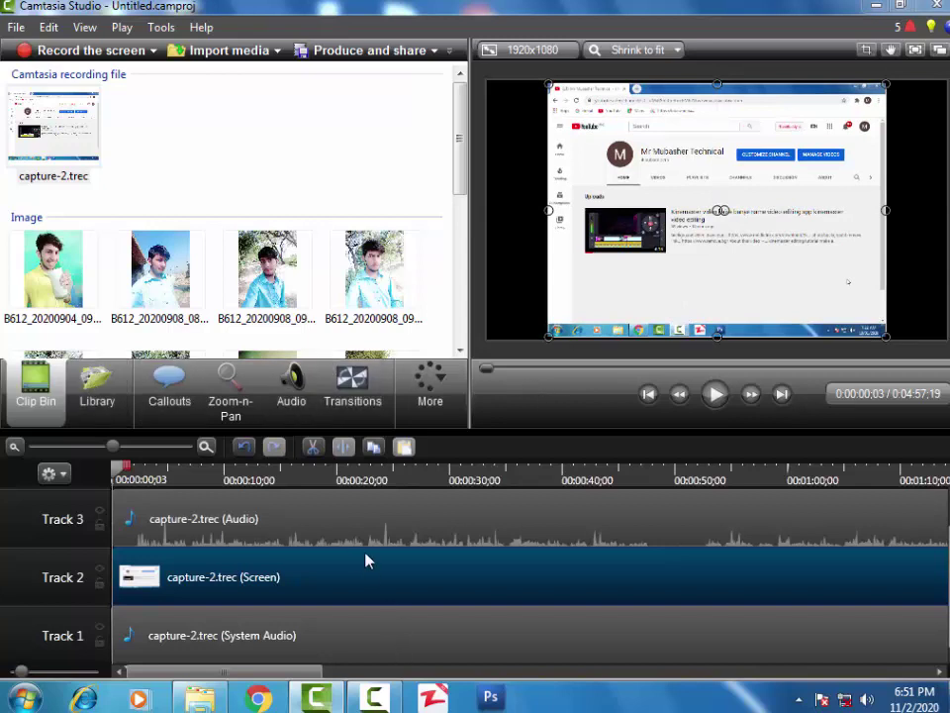
Step: Examine the library's theme assets, expanding the Theme - Exposed Features and Theme - Multiple Exits folders
click(95, 402)
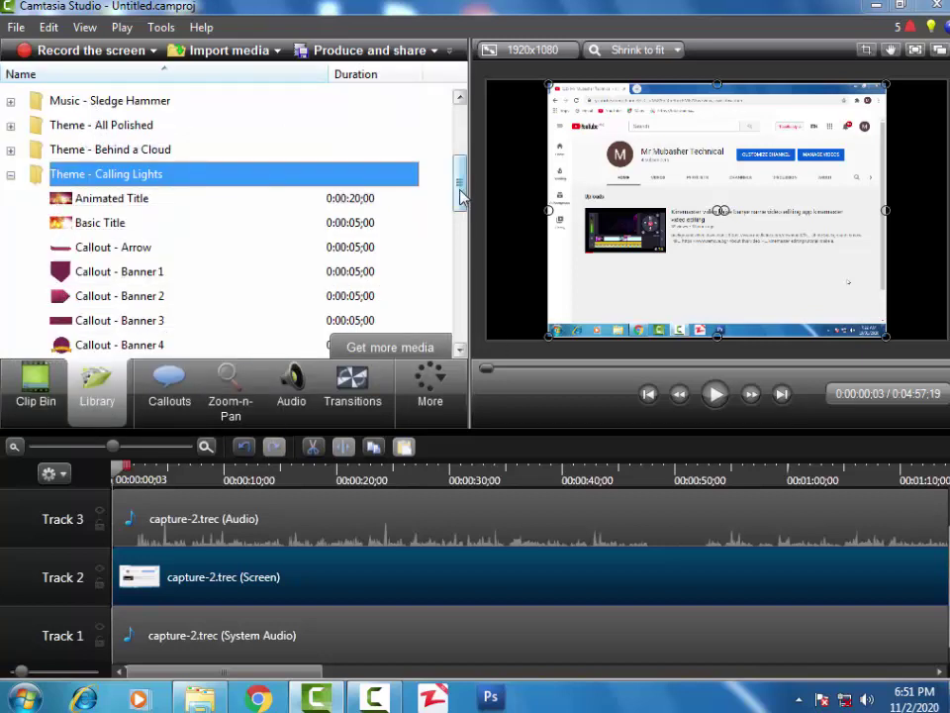
drag(462, 195, 446, 307)
double_click(182, 357)
scroll(168, 326, down, 2)
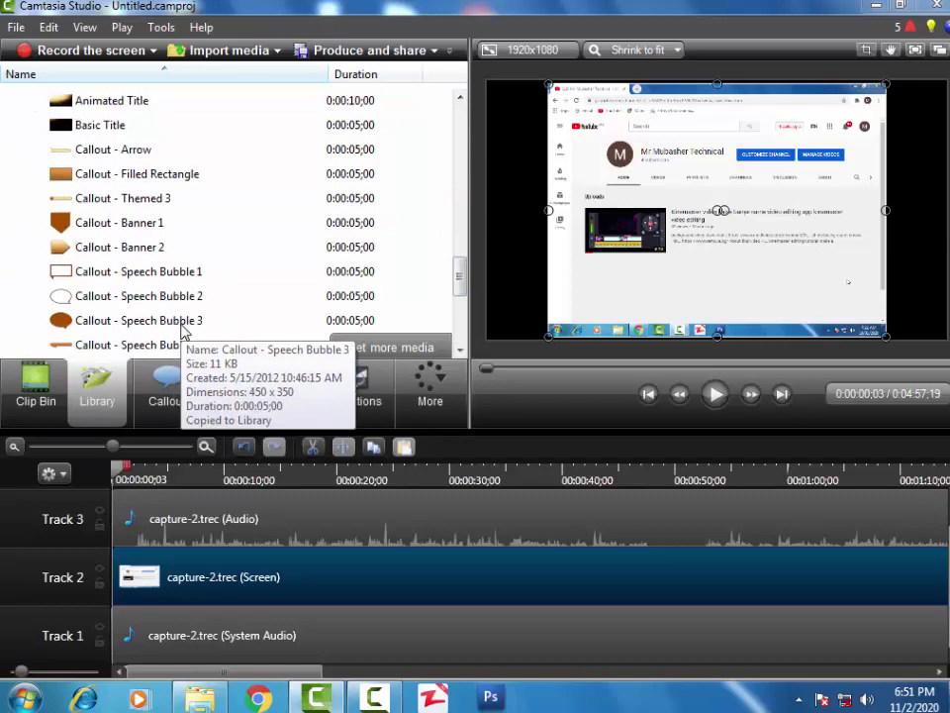
scroll(137, 319, down, 3)
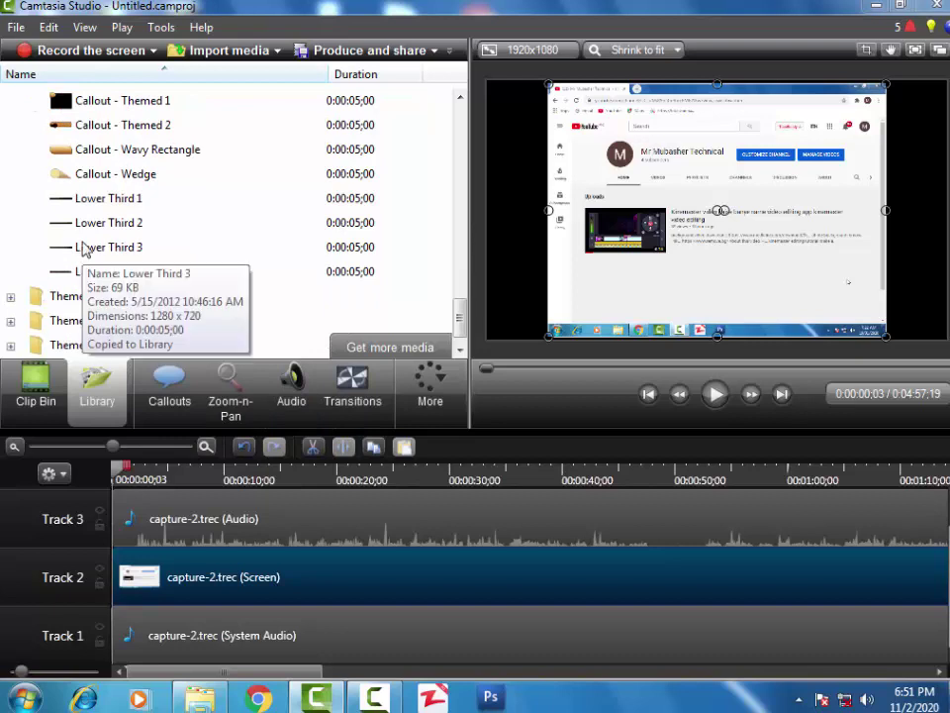
scroll(84, 248, down, 1)
click(87, 250)
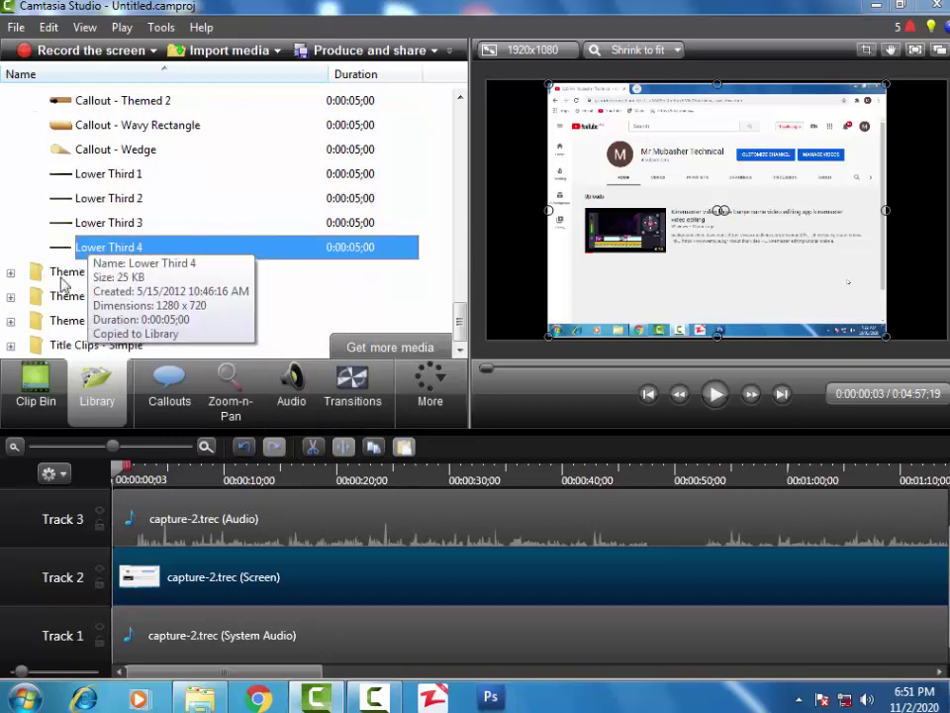
double_click(138, 301)
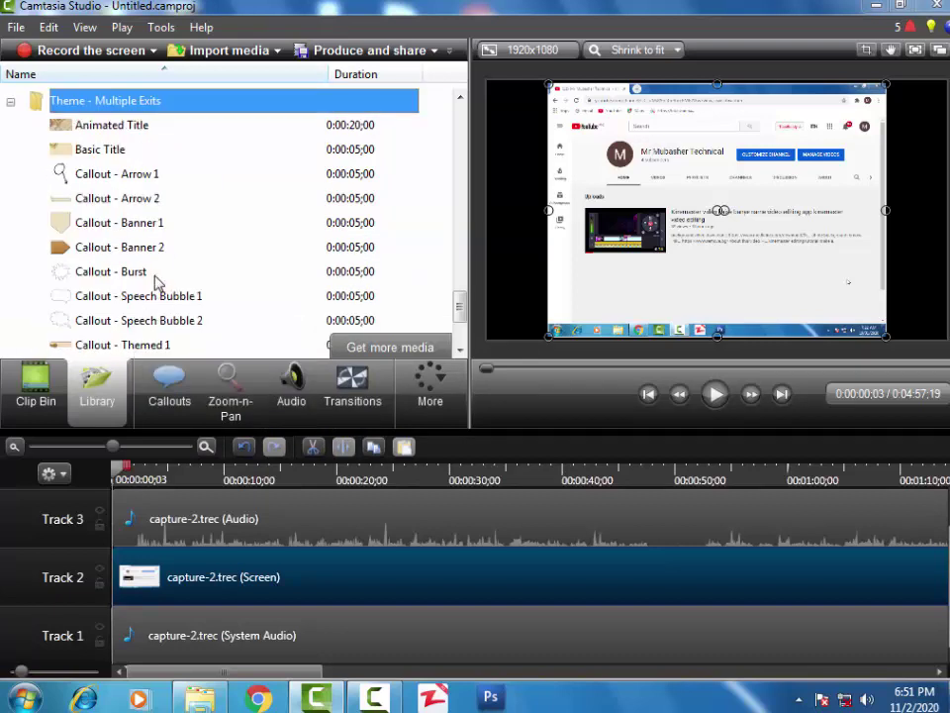
scroll(155, 282, up, 2)
scroll(154, 281, up, 7)
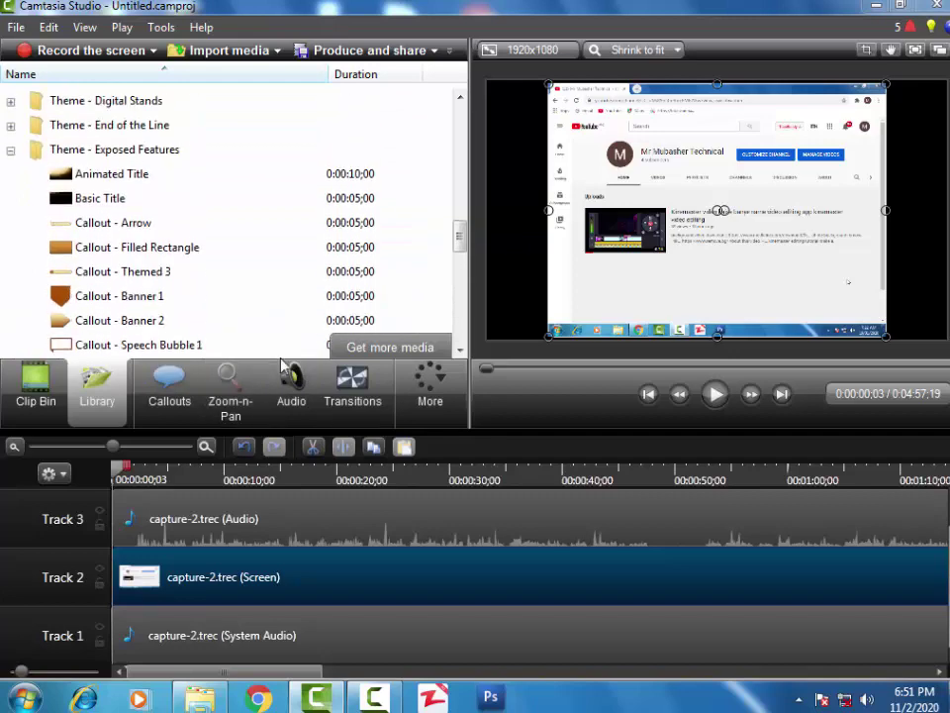
scroll(79, 207, up, 4)
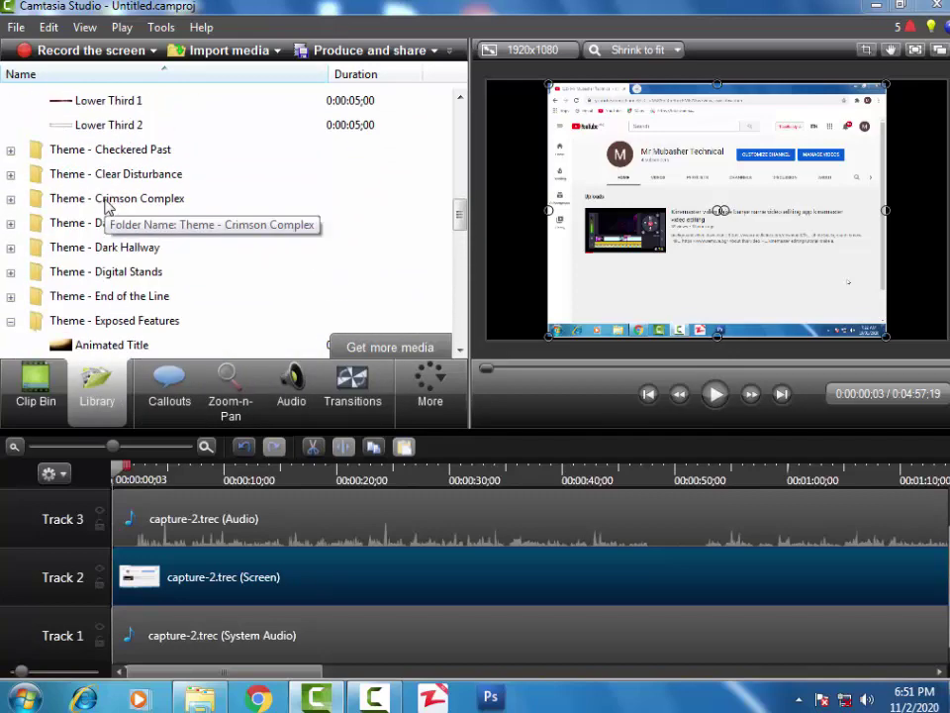
scroll(119, 315, up, 7)
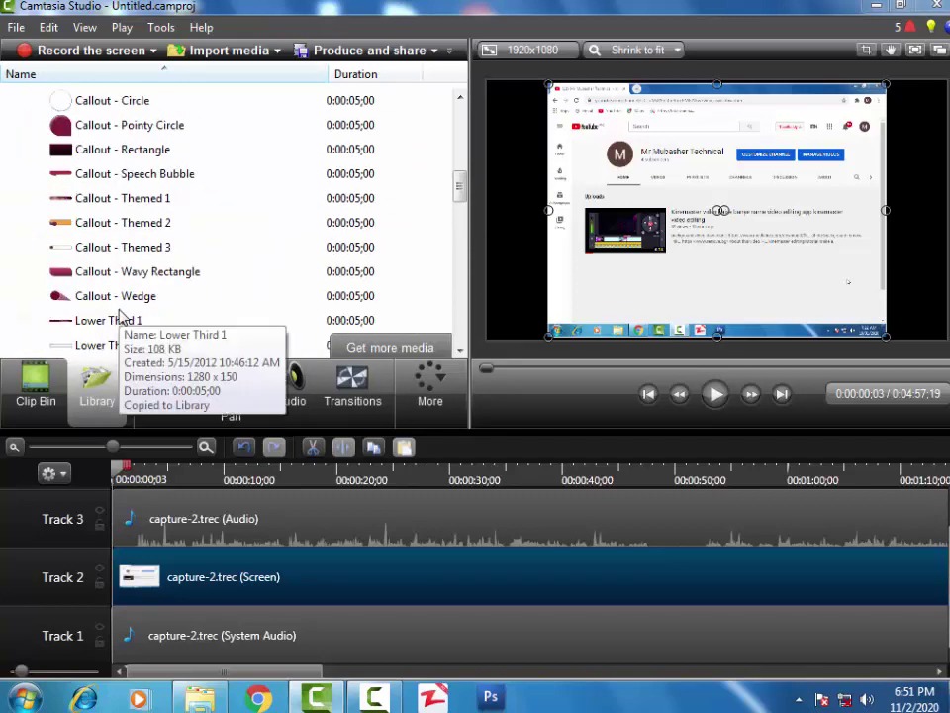
Step: Preview the Long track from the library's Music - Sledge Hammer folder and stop its playback
double_click(109, 198)
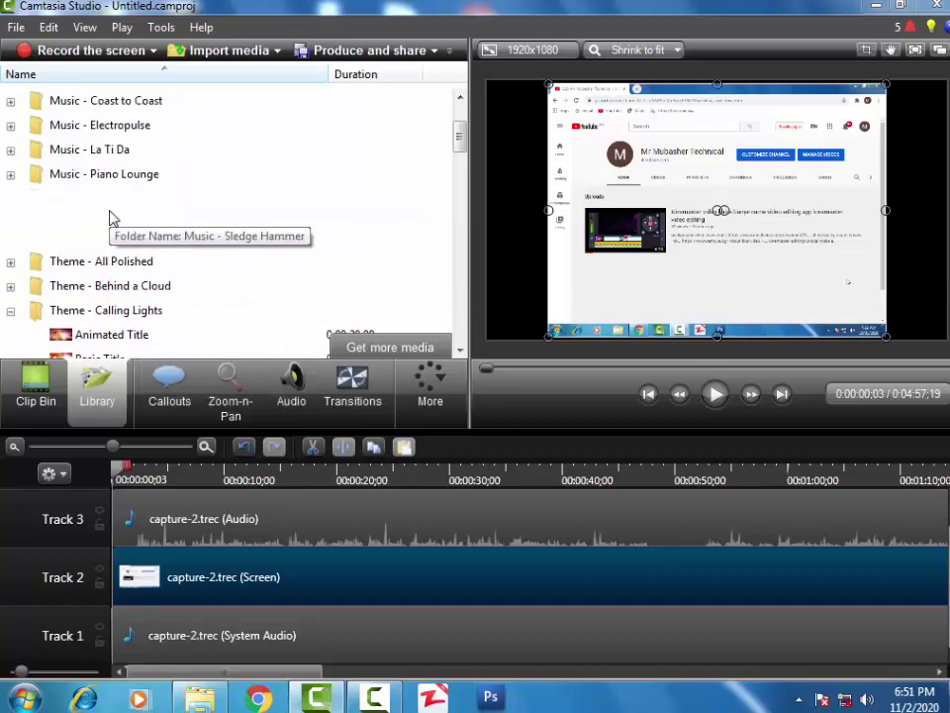
click(71, 271)
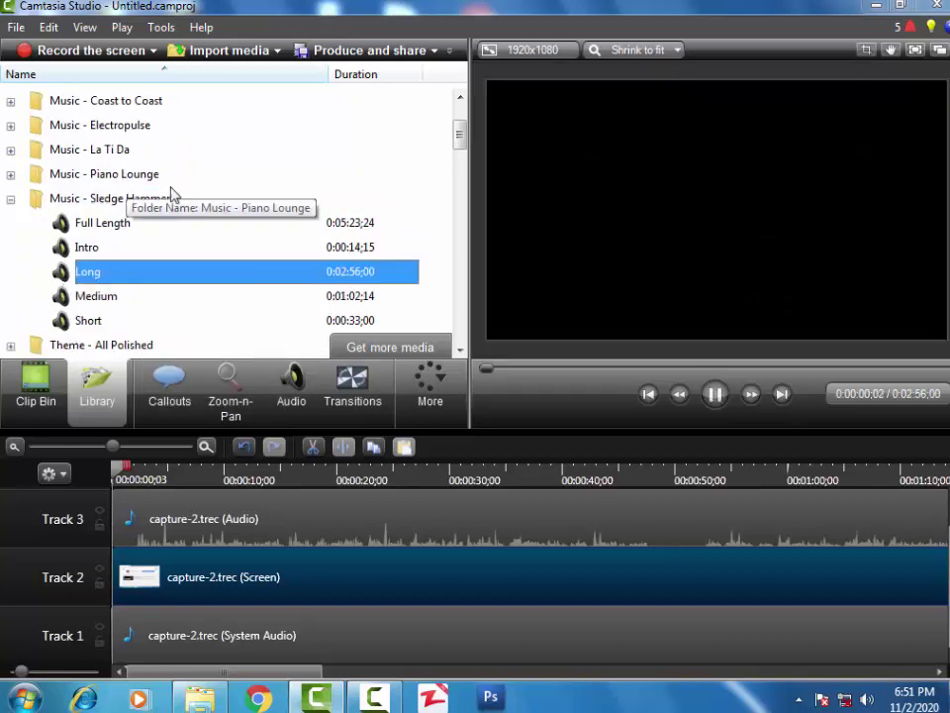
click(715, 396)
Step: Add a tapered blue arrow callout over the recording and rotate it to about -216 degrees
click(183, 389)
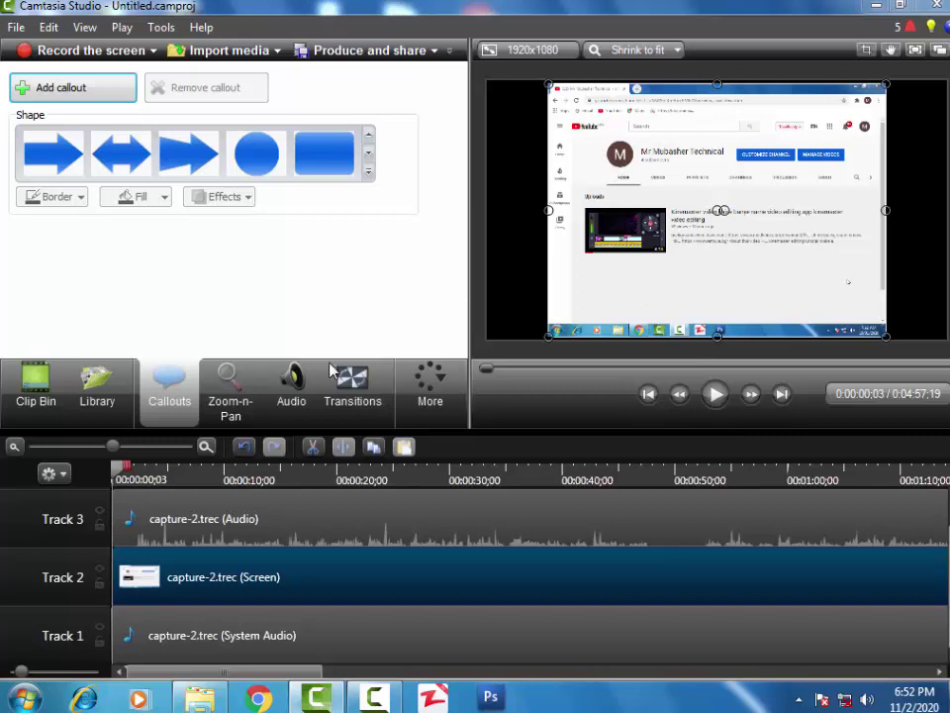
click(184, 158)
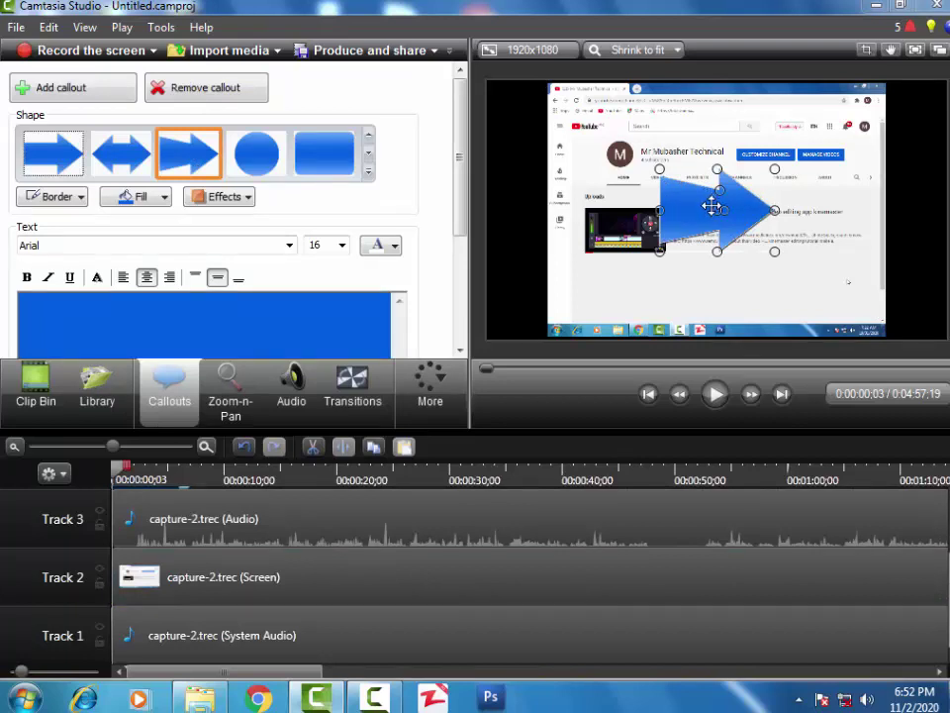
drag(722, 210, 666, 172)
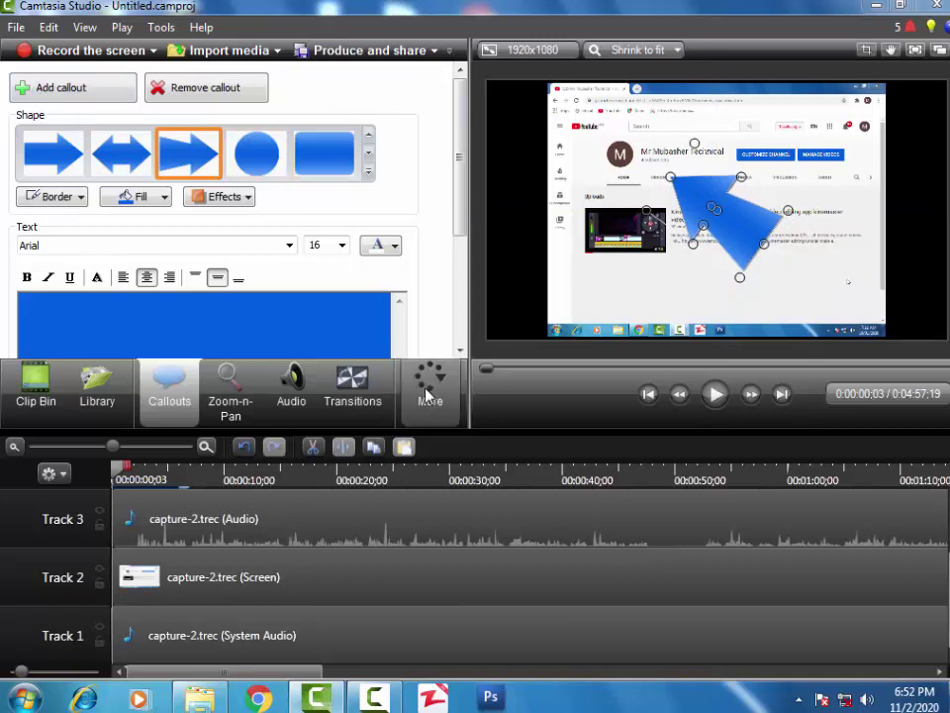
Step: Animate the arrow callout to about 38% scale, position X -419, Y 372 and rotation -161, pointing at the YouTube logo
click(427, 394)
click(435, 444)
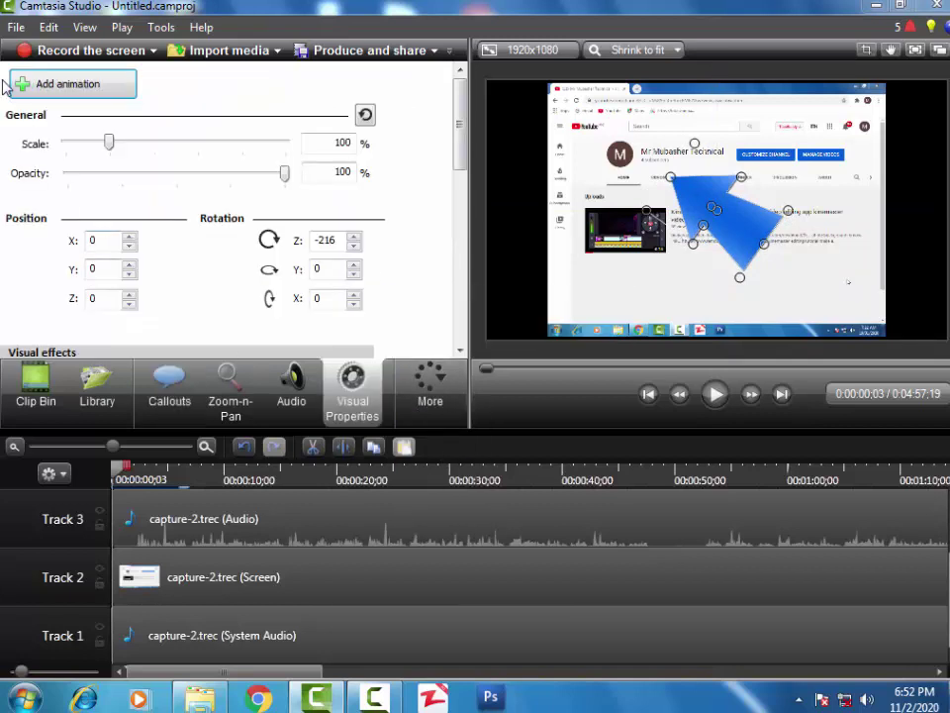
click(42, 87)
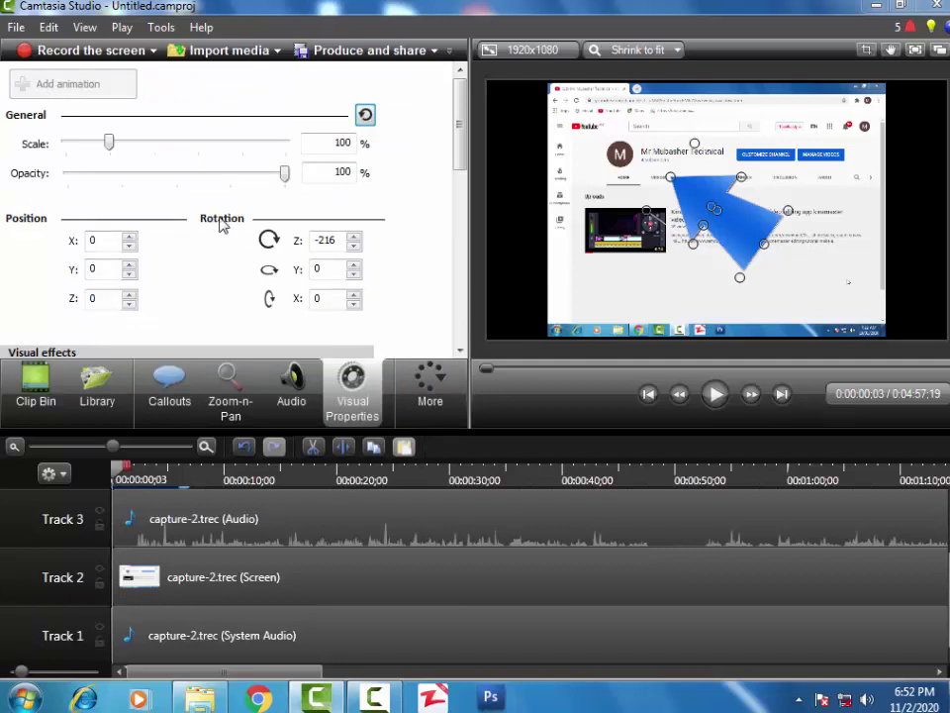
drag(700, 217, 622, 165)
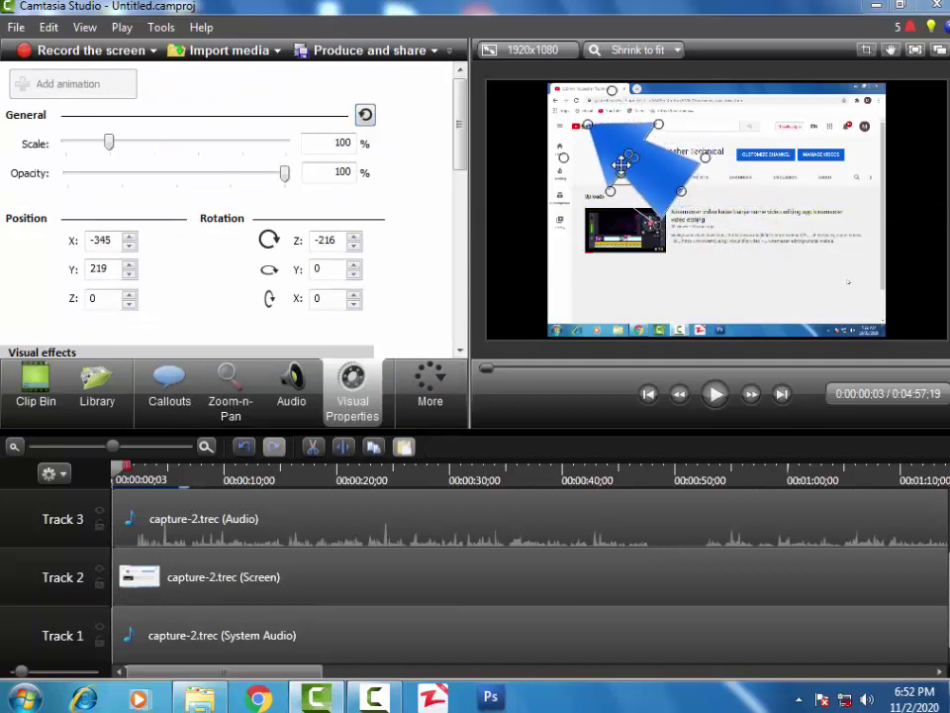
drag(681, 190, 610, 124)
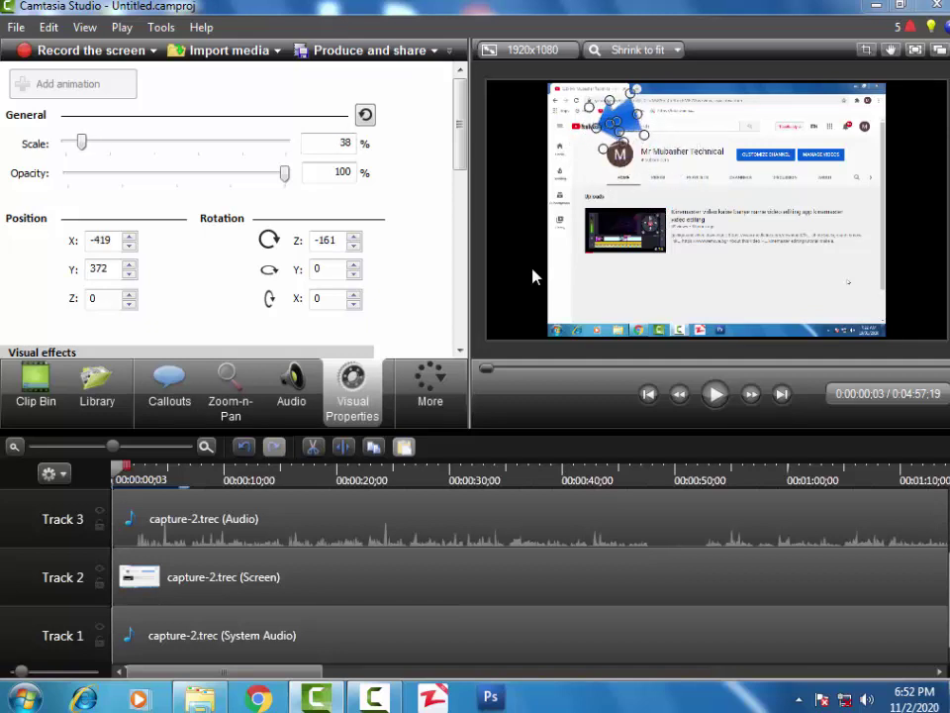
Step: Move the arrow callout clip on Track 4 so that it starts about 4 seconds into the timeline
click(699, 397)
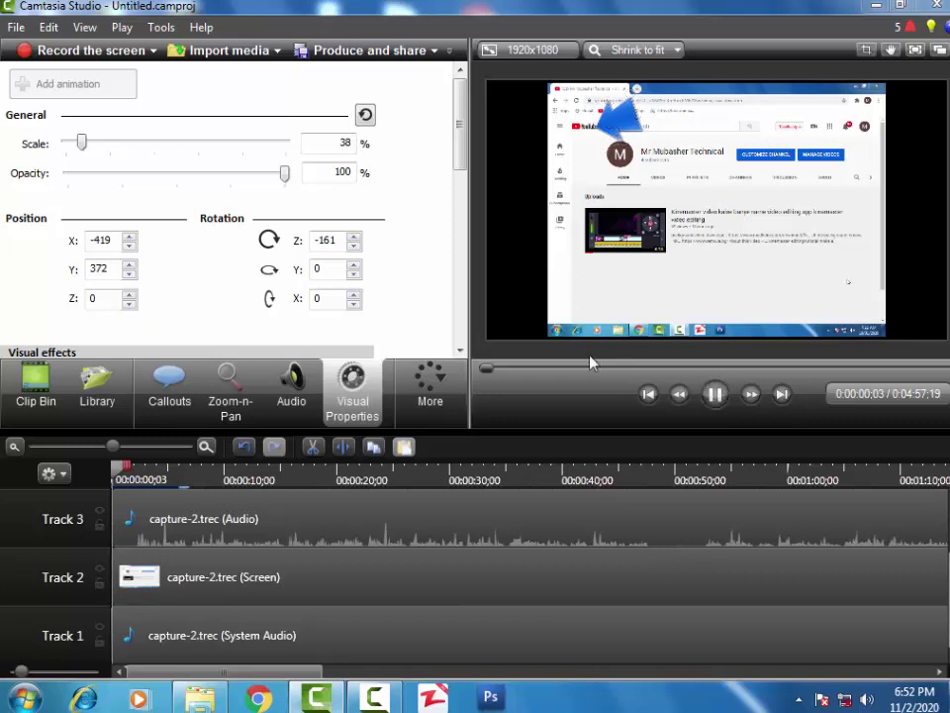
click(486, 368)
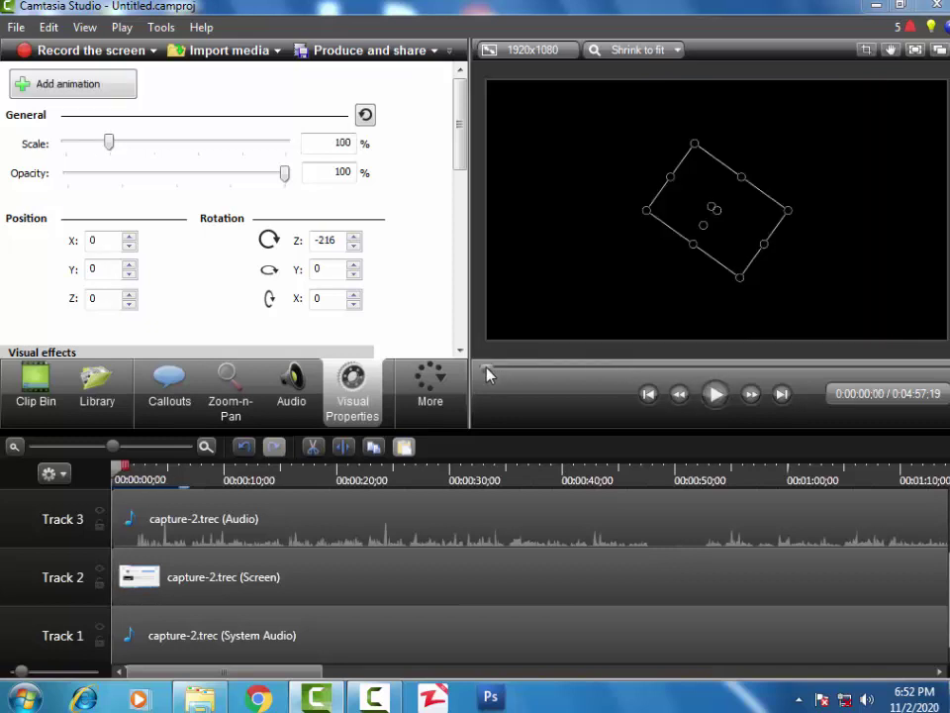
click(239, 566)
scroll(240, 566, up, 2)
drag(145, 564, 189, 560)
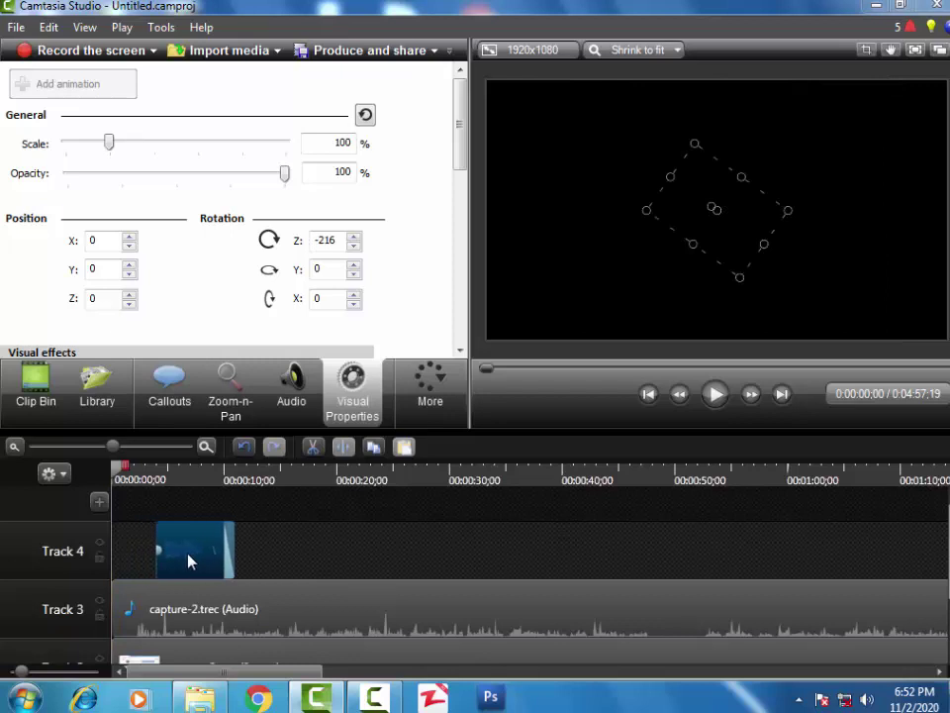
Step: Preview the arrow callout and stretch its animation to the end of the clip on Track 4
click(715, 396)
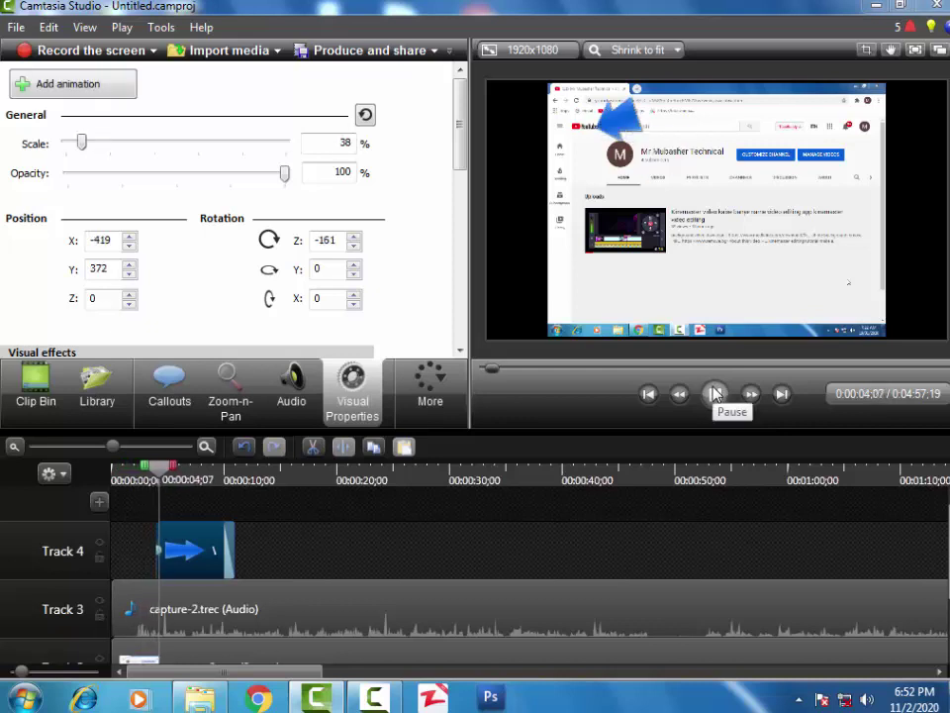
click(714, 396)
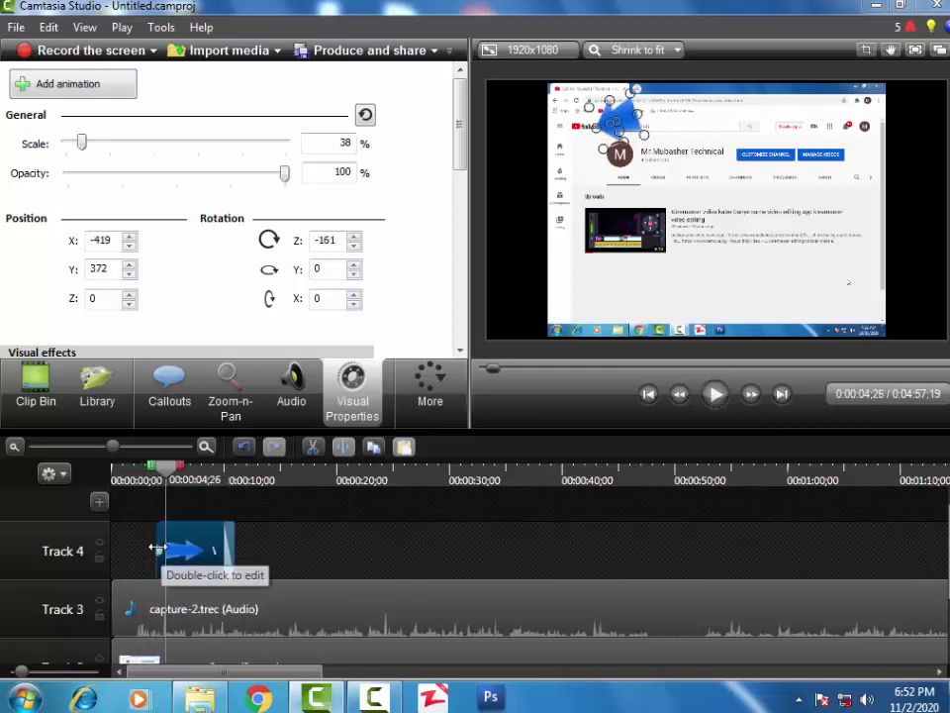
drag(163, 556, 236, 552)
click(493, 371)
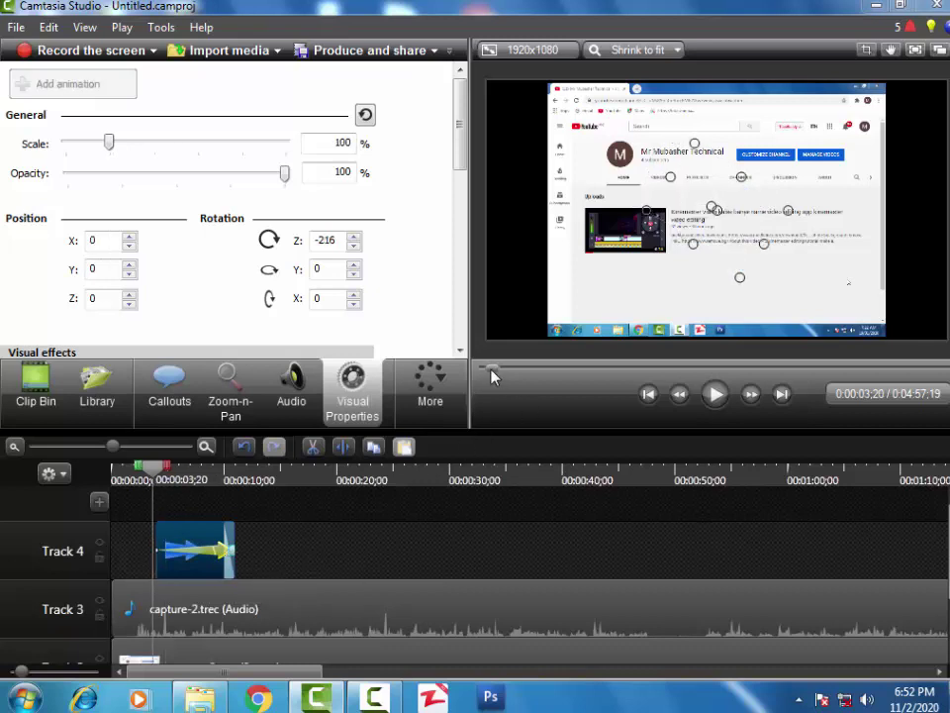
Step: Delete the capture-2.trec audio clip from Track 3 and play back the arrow animation
click(320, 629)
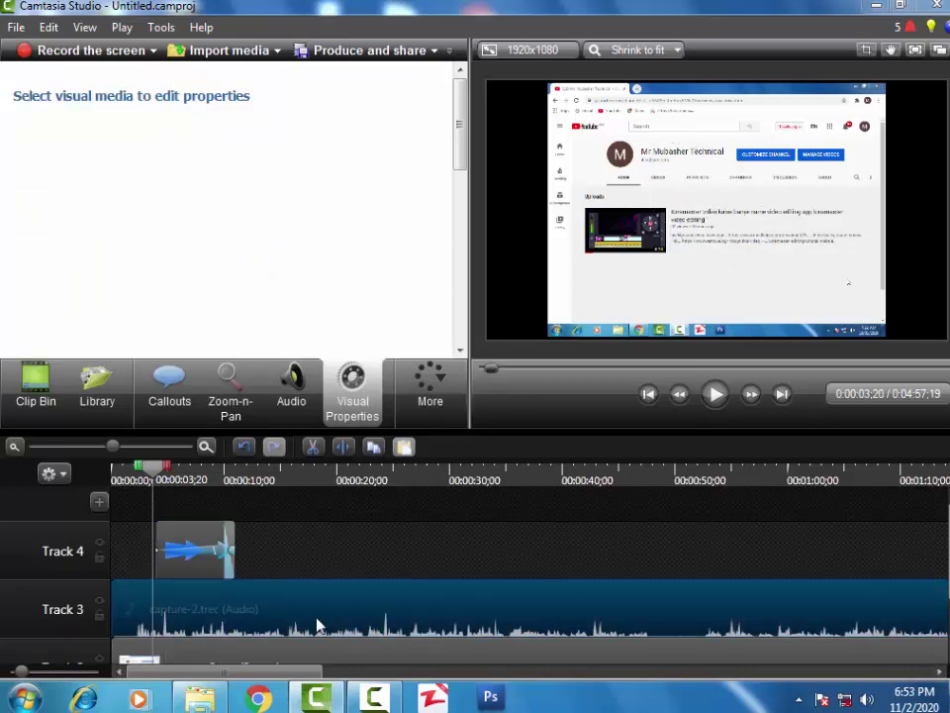
key(Delete)
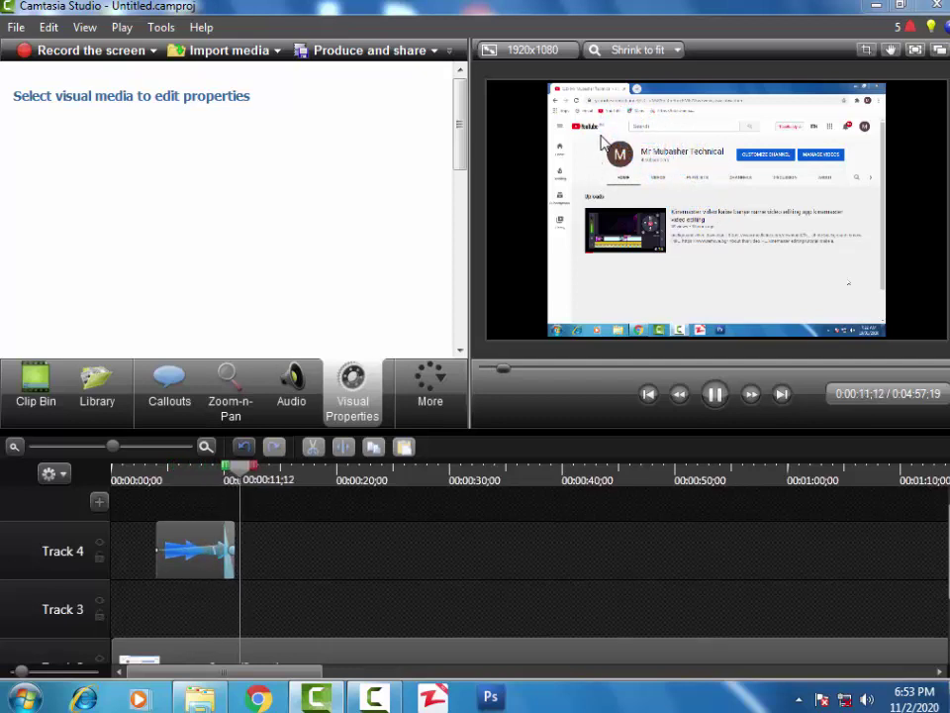
click(714, 396)
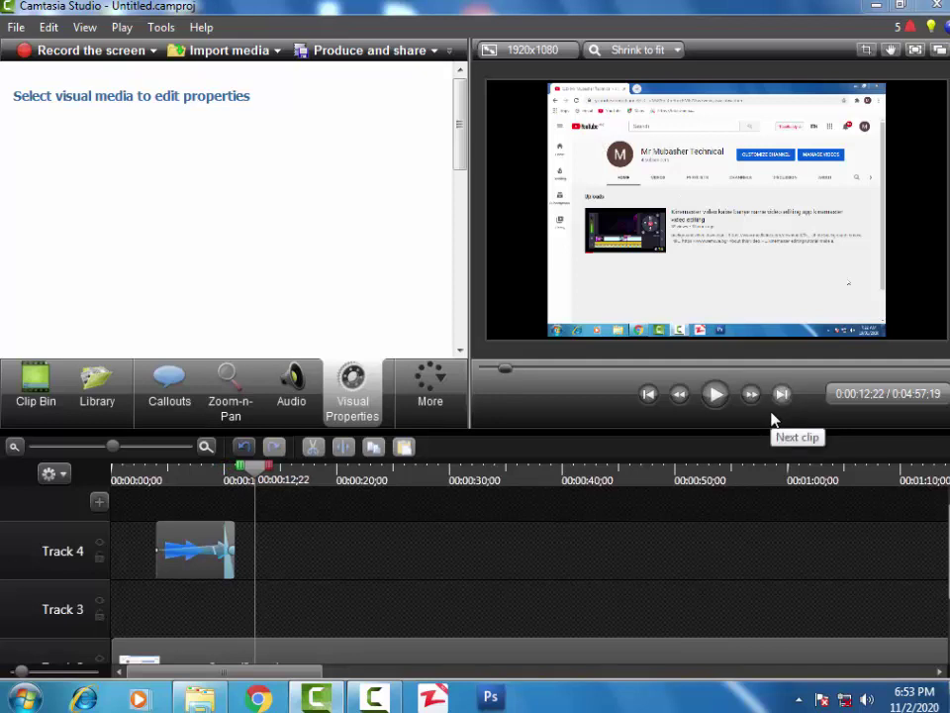
Step: Add a blue rectangle callout at 0:00:12;22, flatten it into a thin bar and place it over the channel name
click(144, 408)
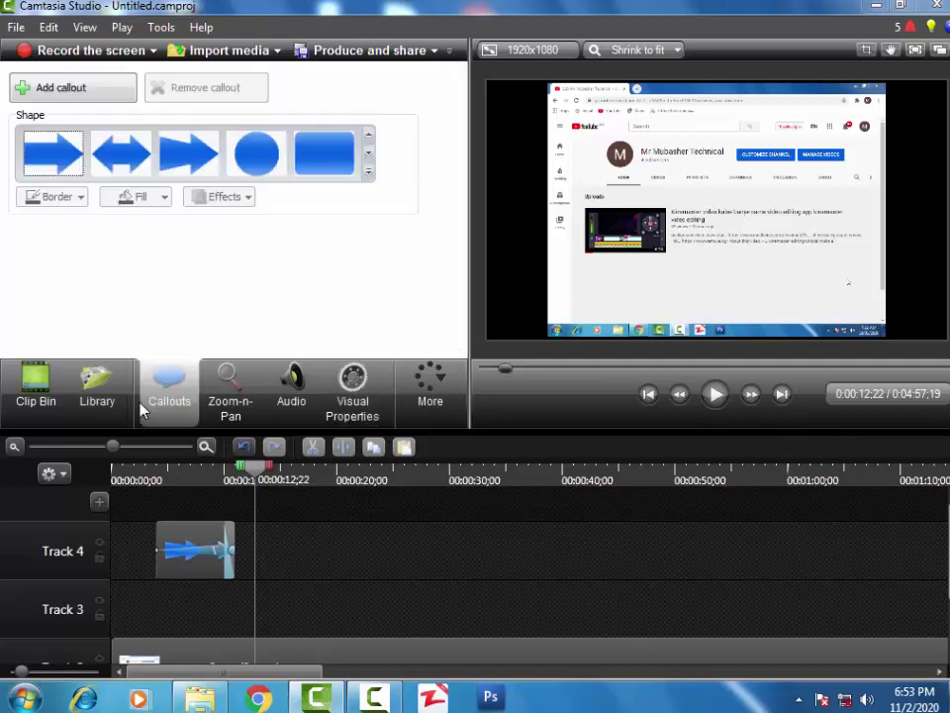
click(317, 155)
drag(673, 208, 751, 129)
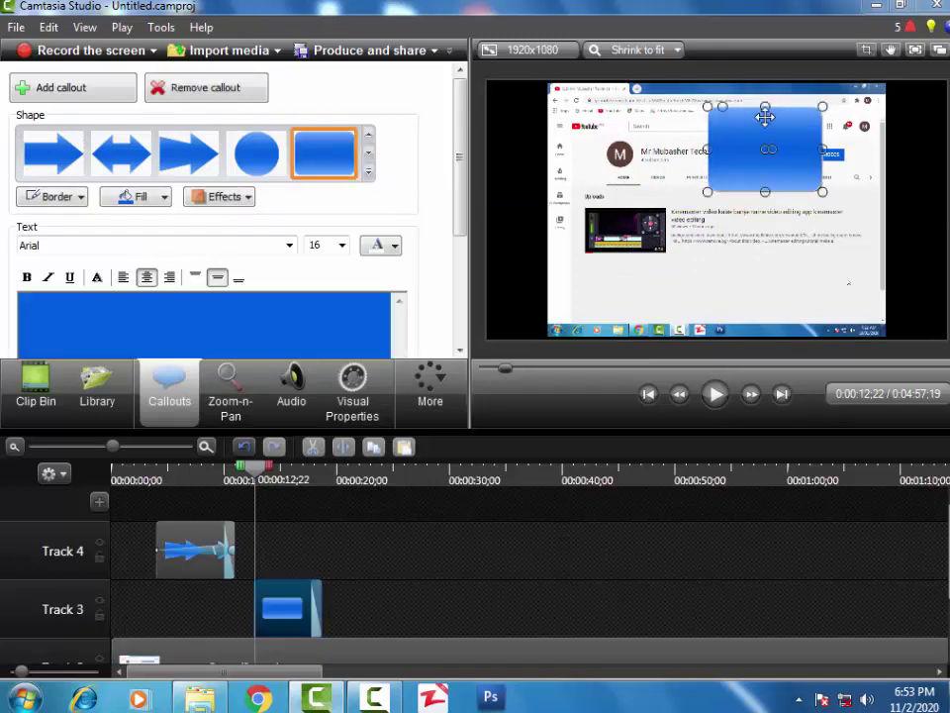
drag(767, 107, 653, 151)
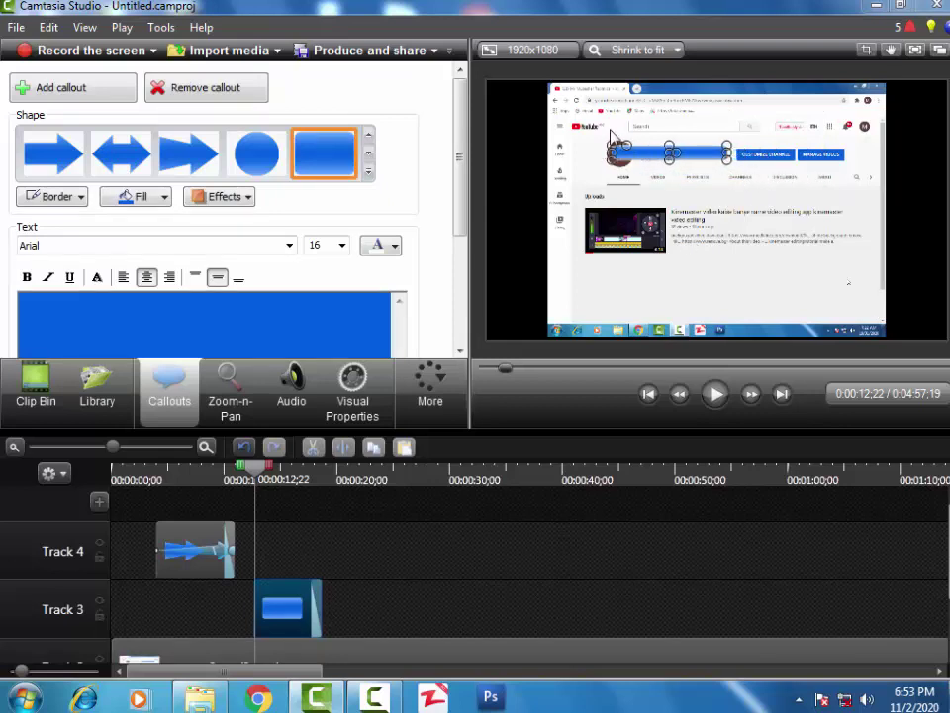
drag(654, 153, 657, 150)
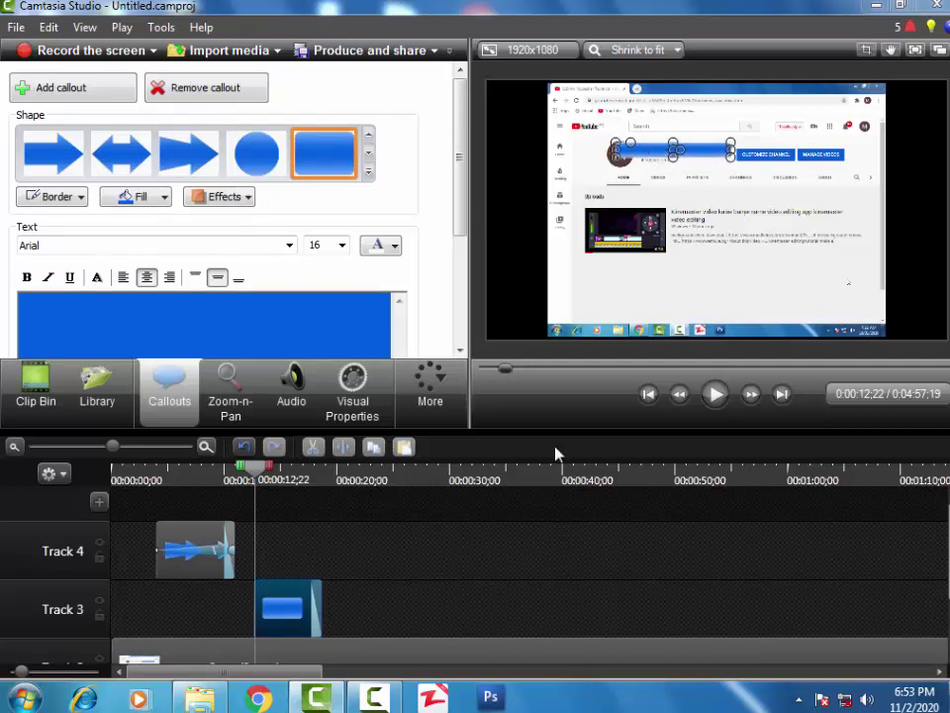
click(647, 282)
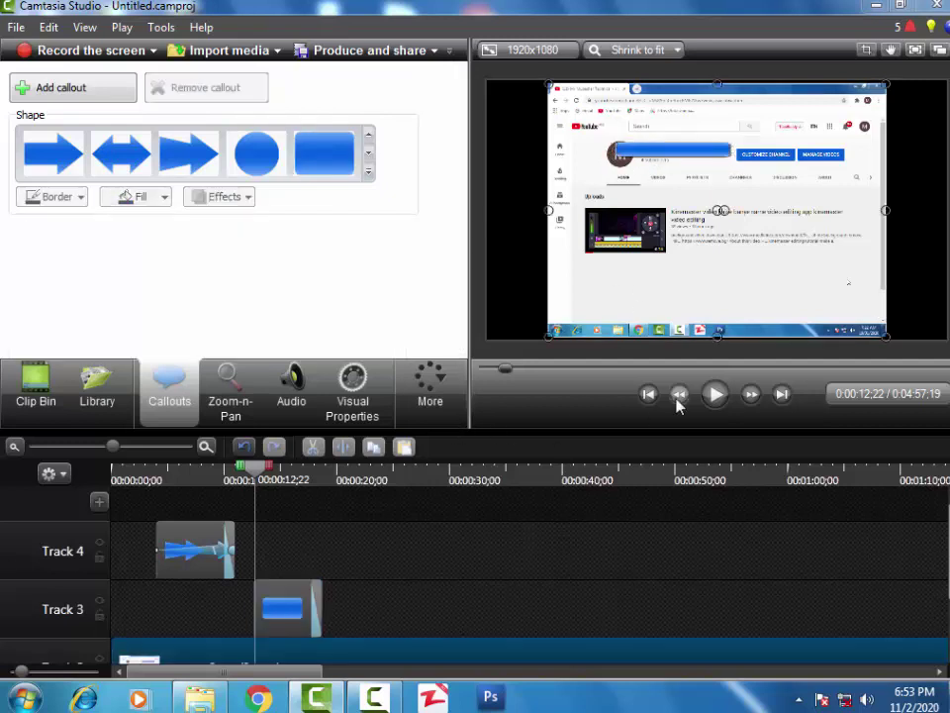
Step: Play the rectangle callout through to 0:00:19;17 and add a blur callout over the CUSTOMIZE CHANNEL and MANAGE VIDEOS buttons
click(714, 395)
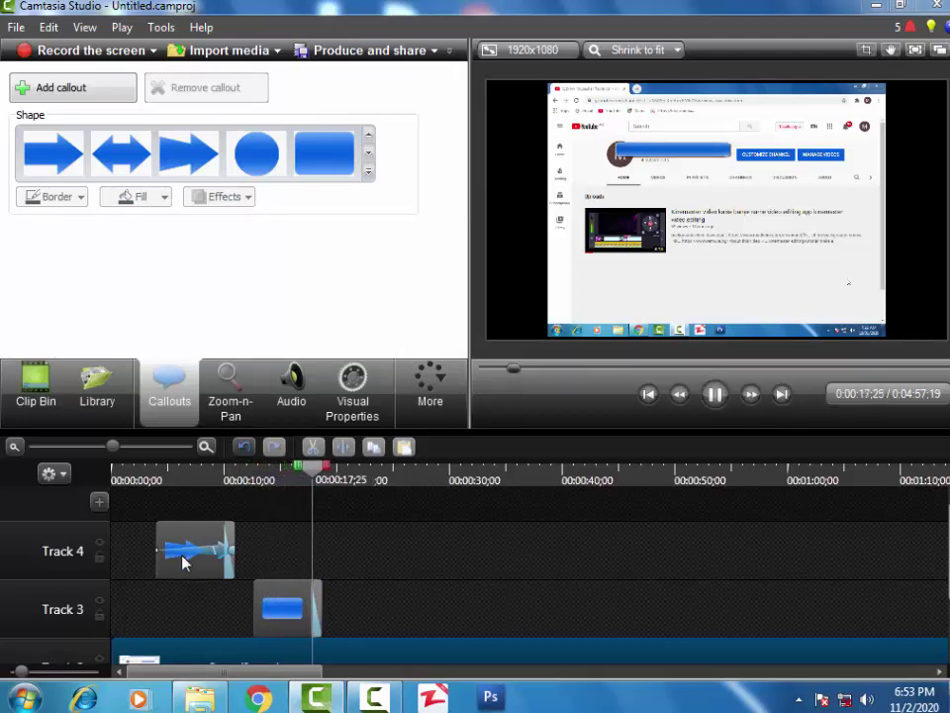
click(715, 394)
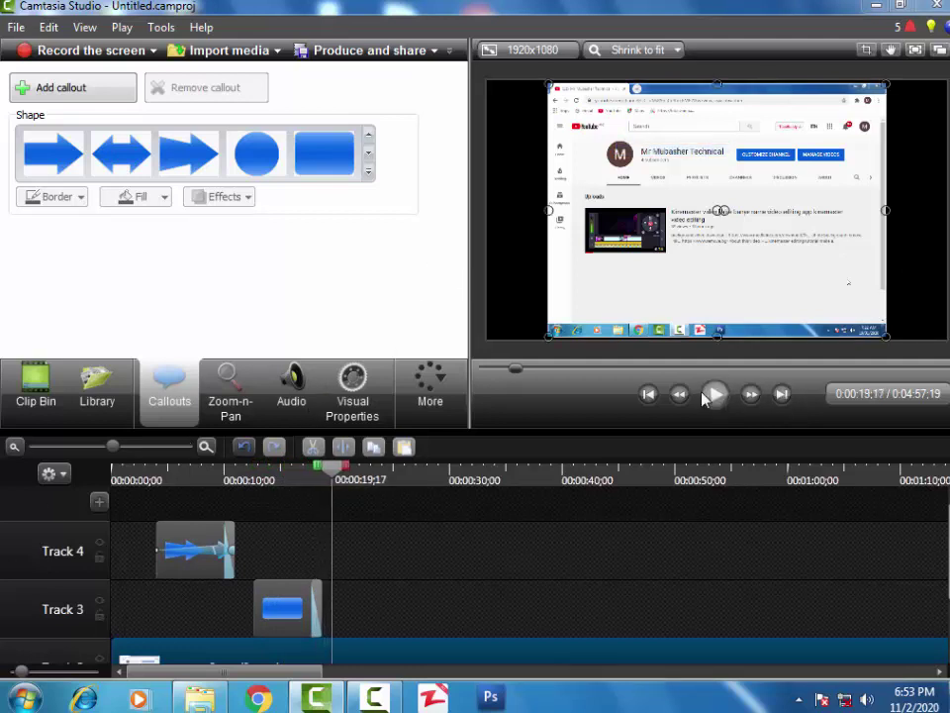
click(369, 154)
click(368, 154)
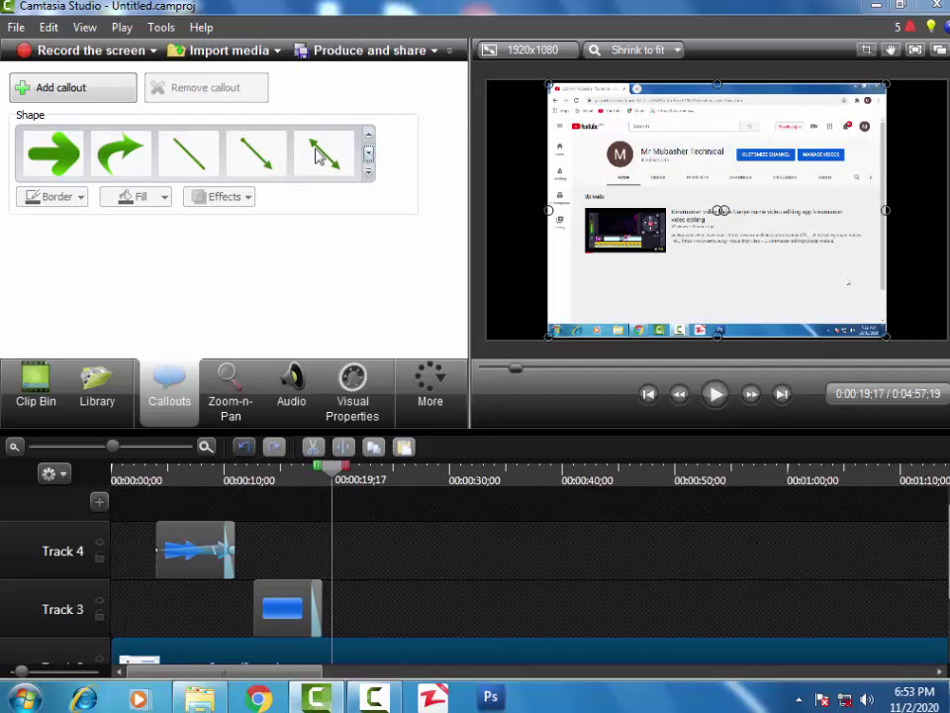
click(366, 171)
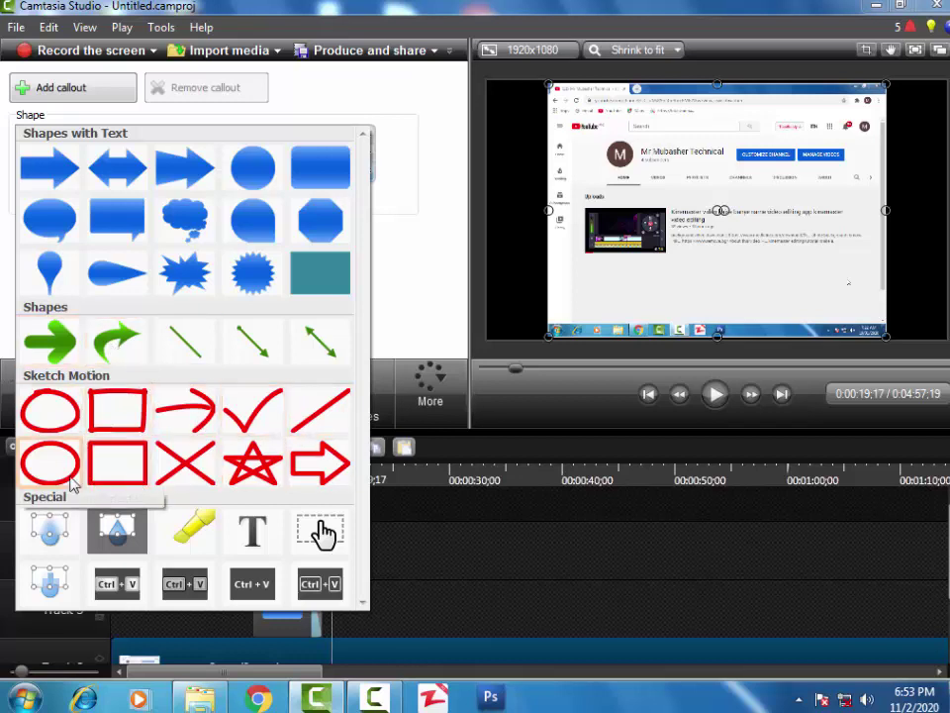
click(46, 528)
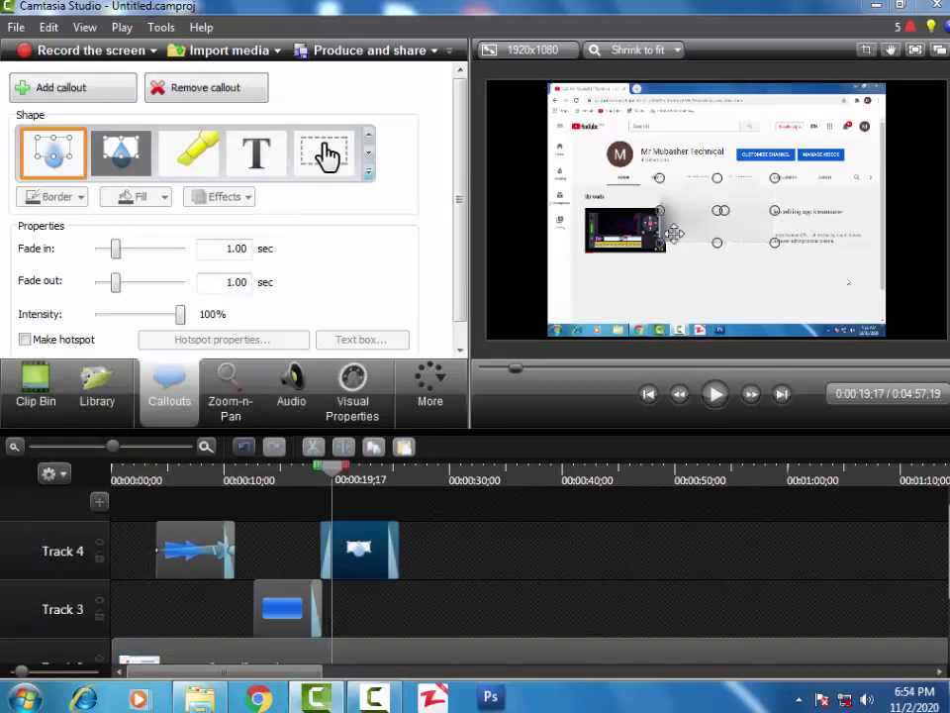
drag(673, 233, 786, 149)
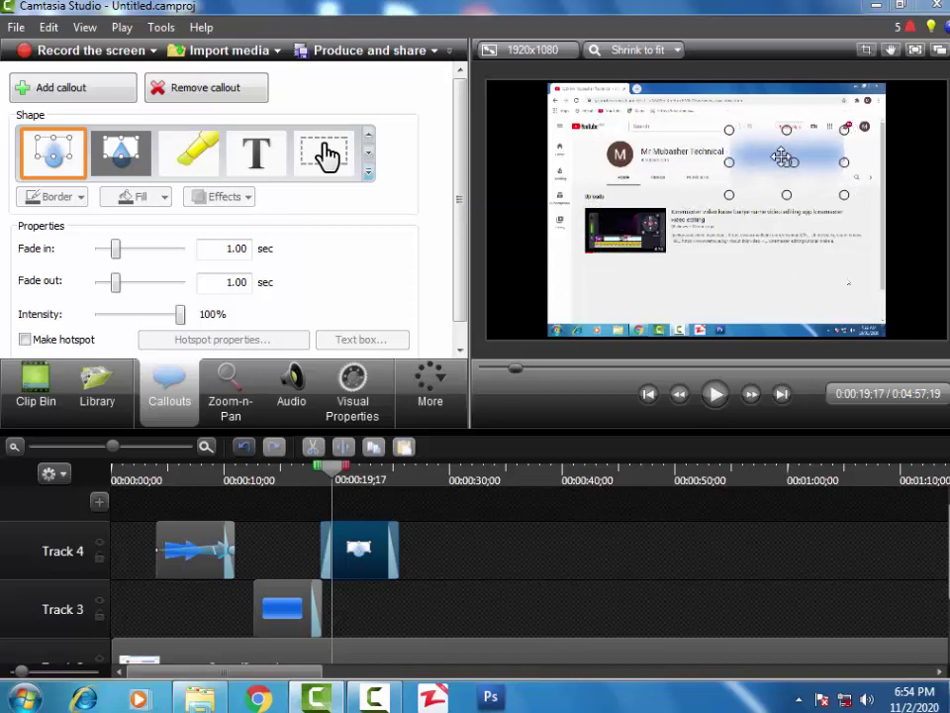
Step: Preview the blur callout and set its fade in to 0.00 sec and its fade out to 5.00 sec
click(712, 394)
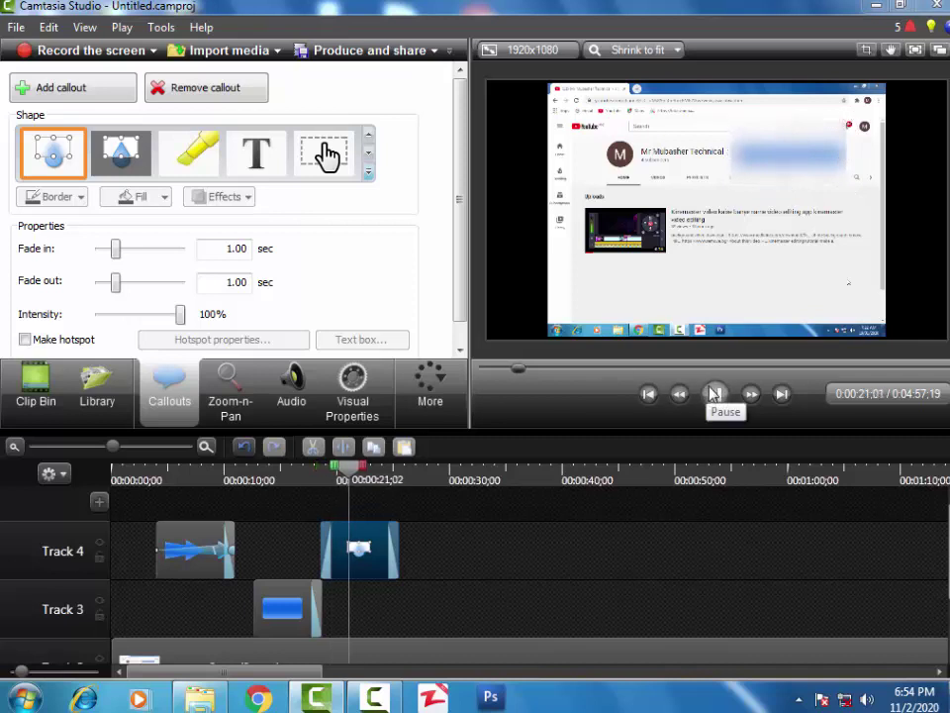
click(711, 394)
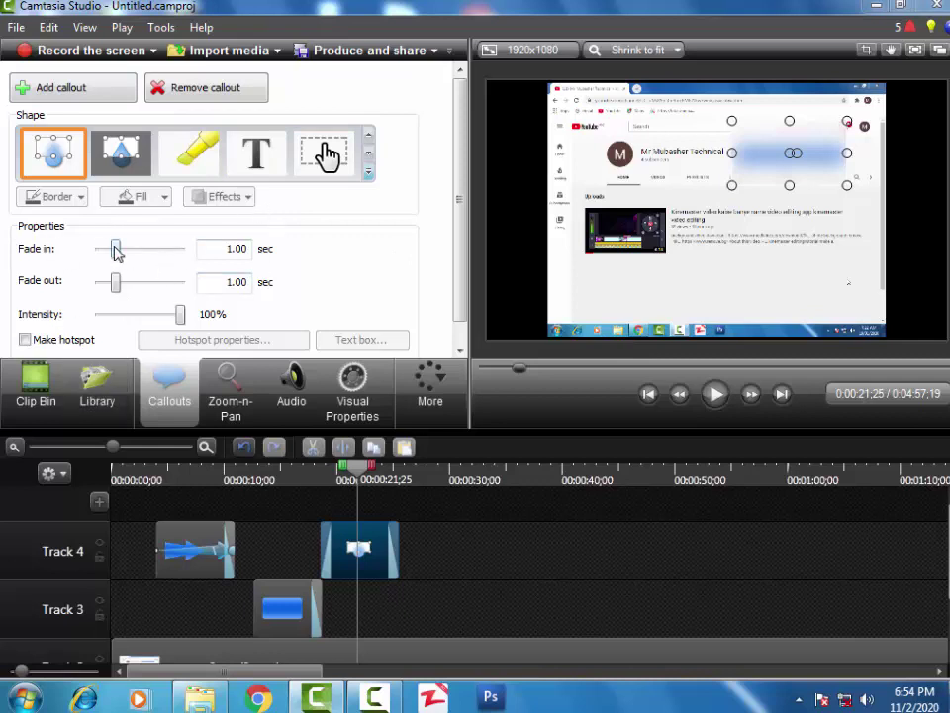
drag(116, 252, 62, 263)
drag(116, 282, 234, 292)
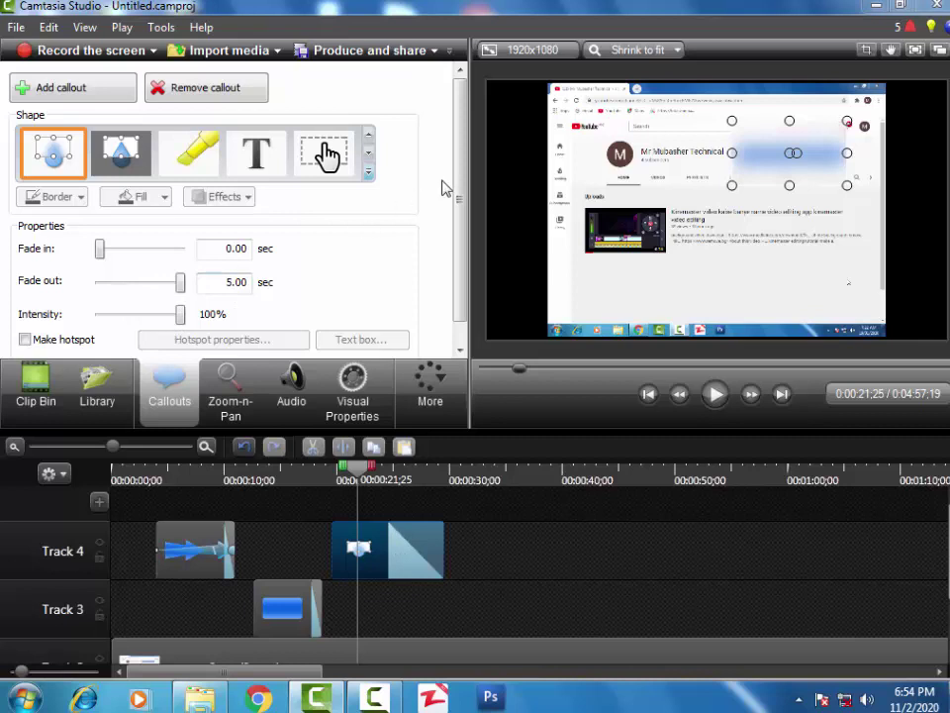
Step: Switch the callout on Track 4 to the highlighter and then to a text callout containing the presenter's name
click(193, 150)
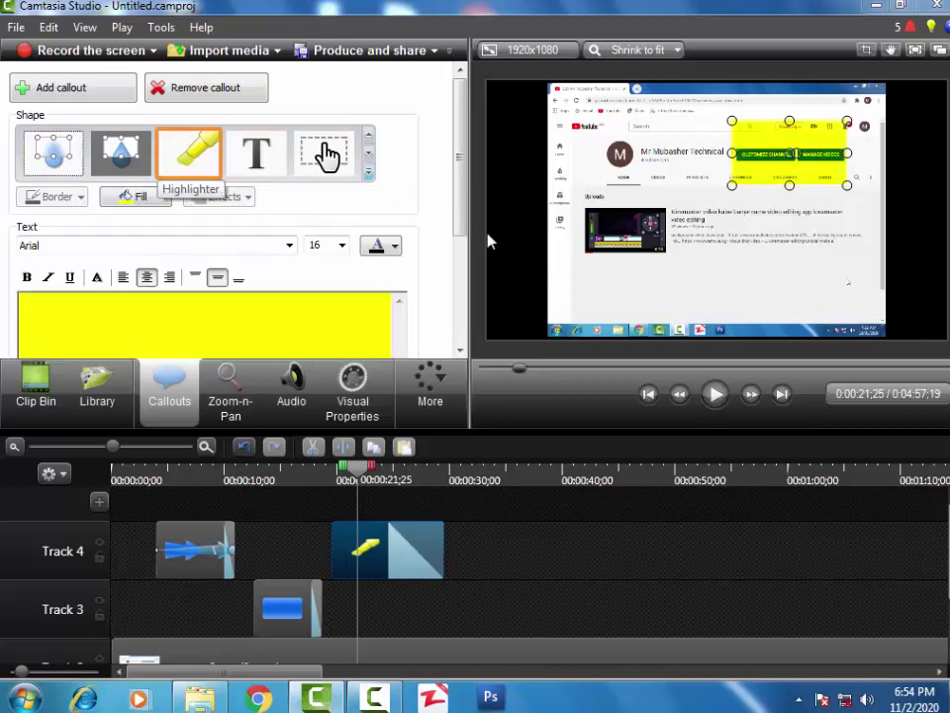
click(265, 156)
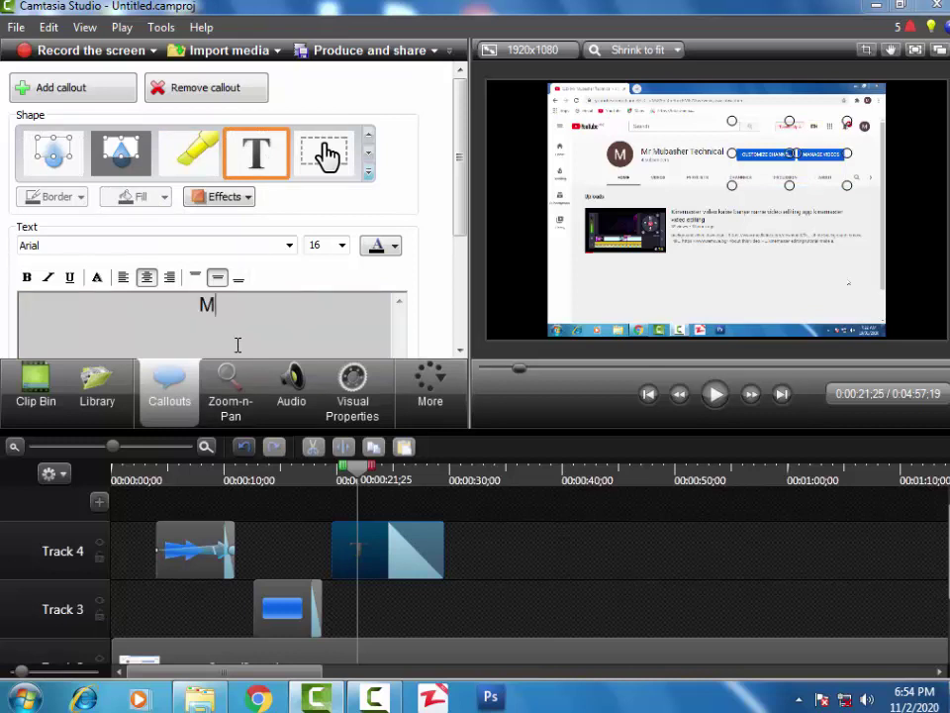
text(Mubash)
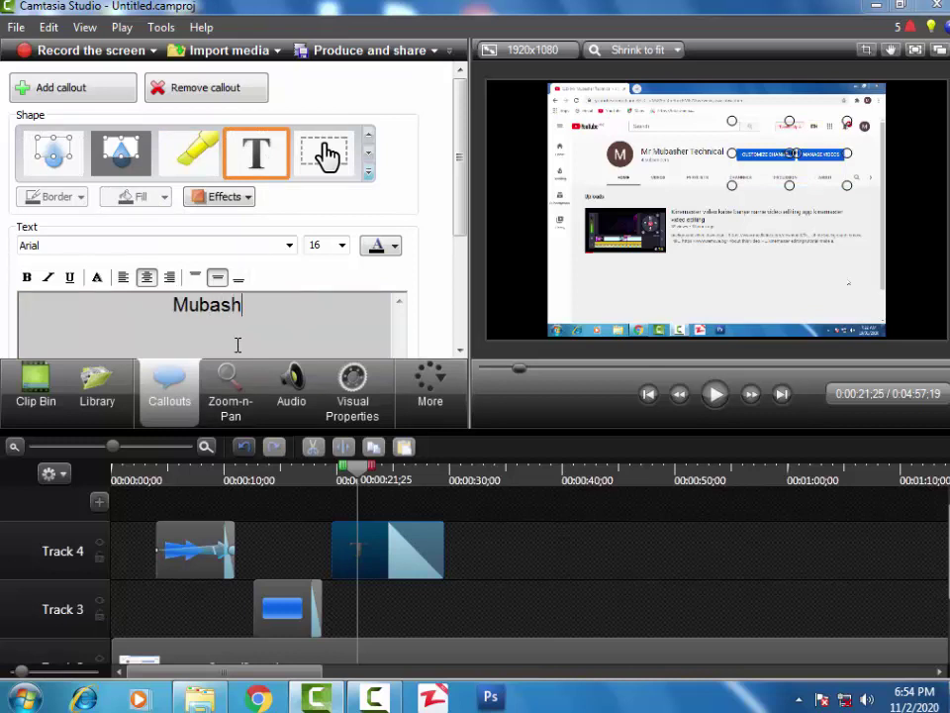
text(er)
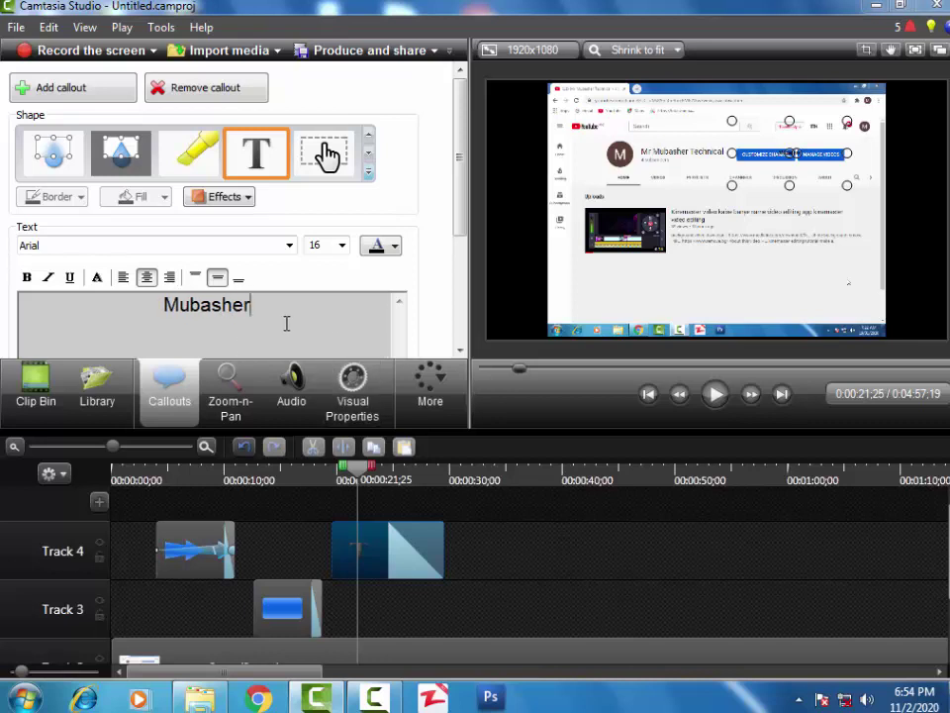
Step: Format the callout text as red Arial Black at size 72 and move the enlarged text box below the video listing
drag(255, 304, 151, 291)
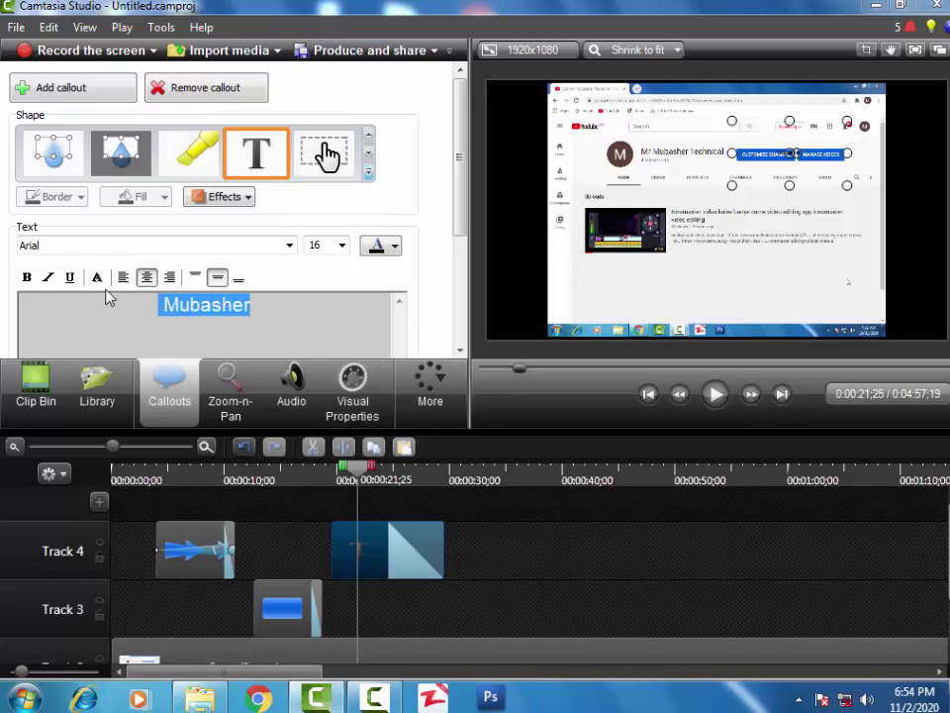
click(341, 244)
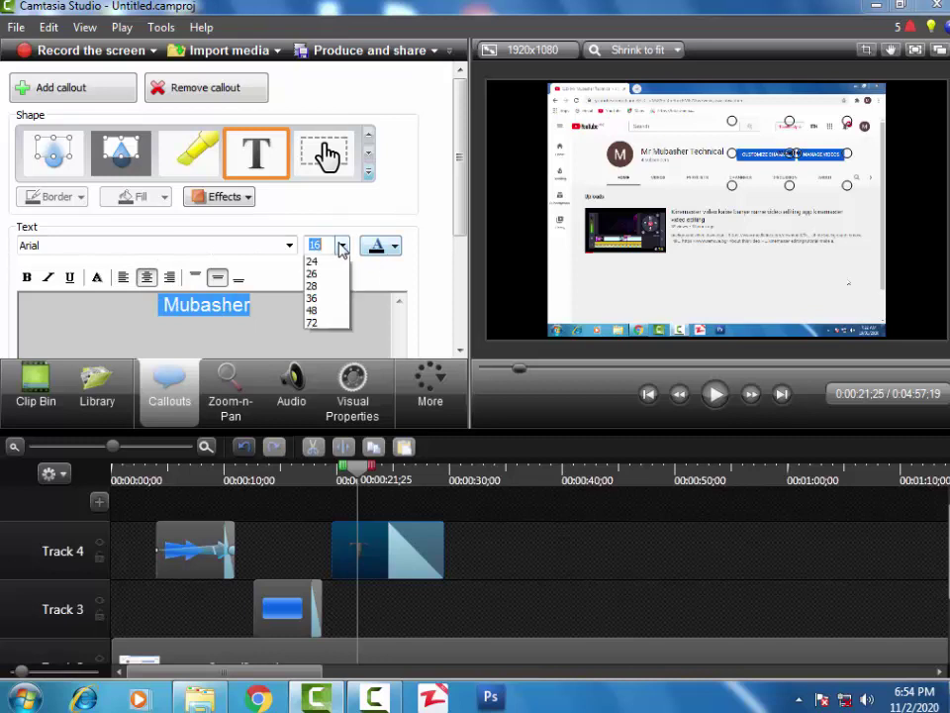
click(320, 447)
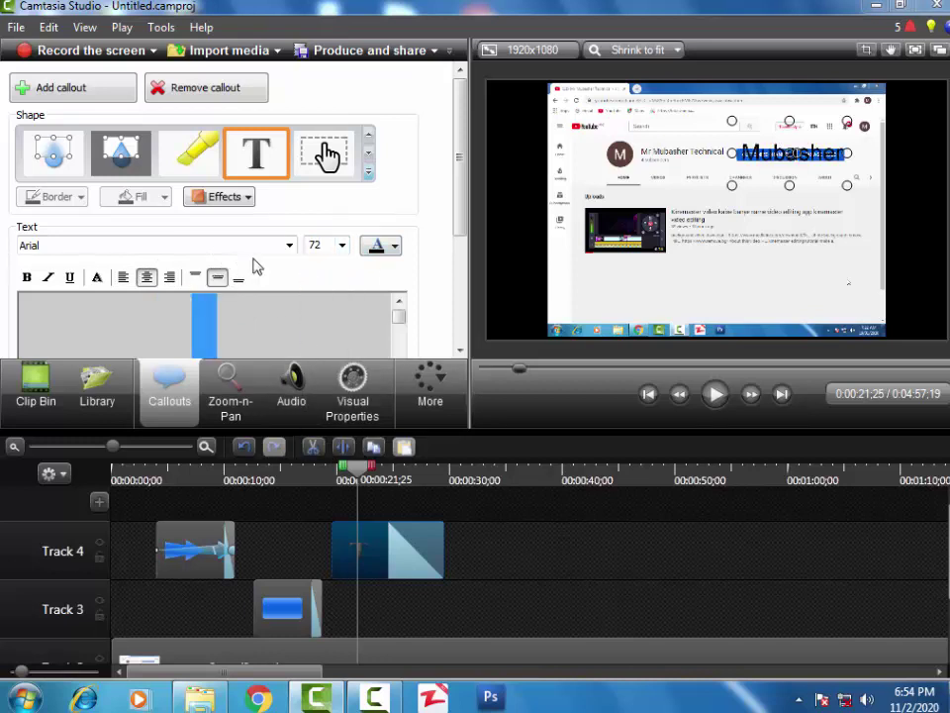
click(394, 248)
click(402, 287)
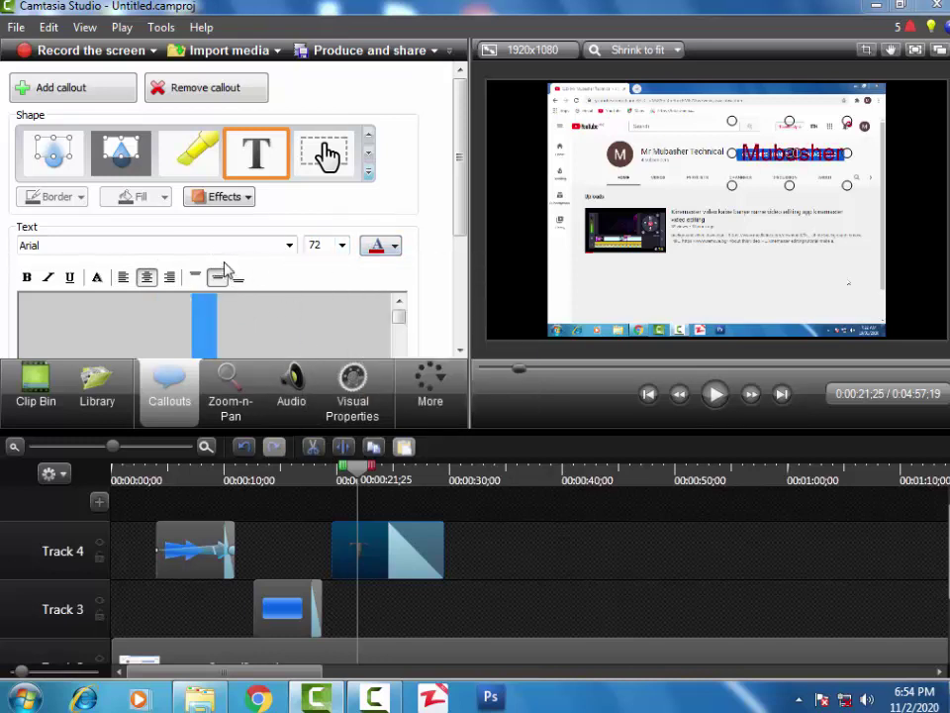
click(244, 248)
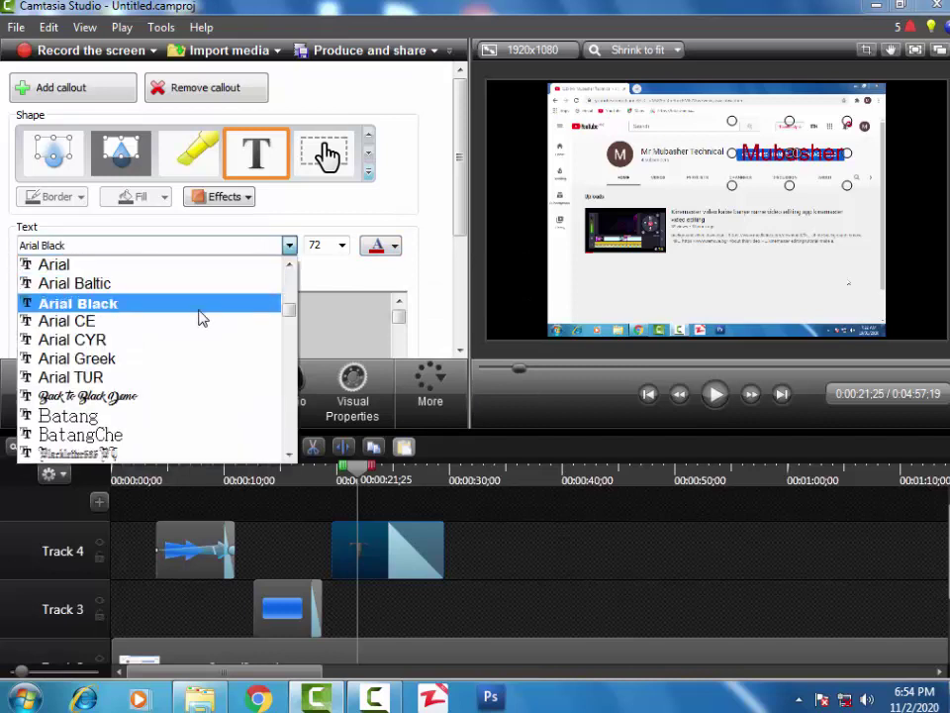
click(198, 302)
drag(732, 185, 639, 324)
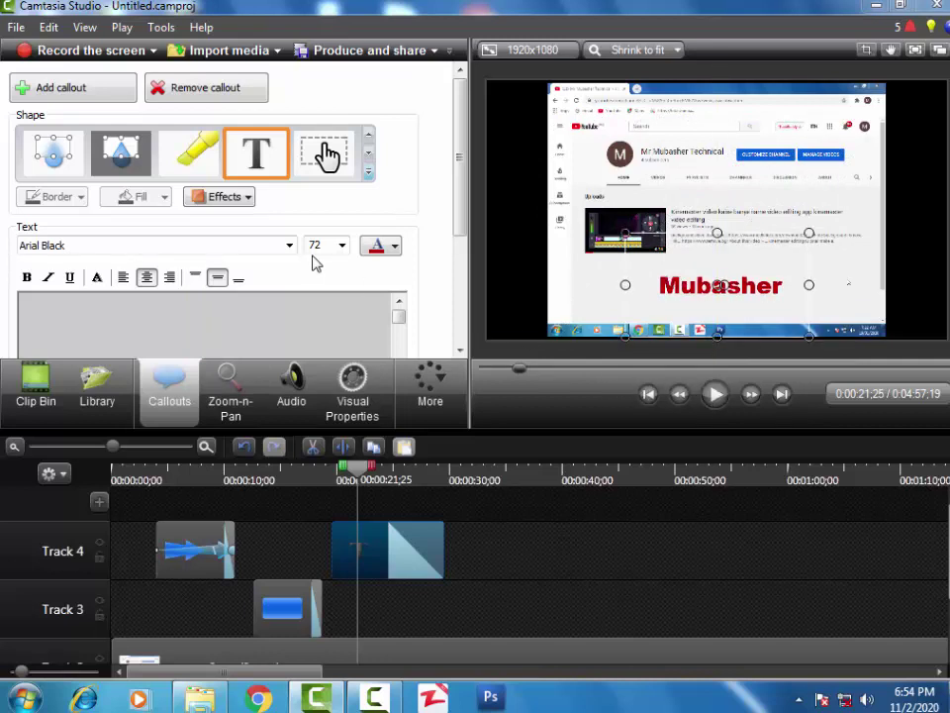
Step: Change the callout to a hotspot, then to keystroke shapes, ending with the unboxed Ctrl + V one, placed over the video thumbnail
click(327, 155)
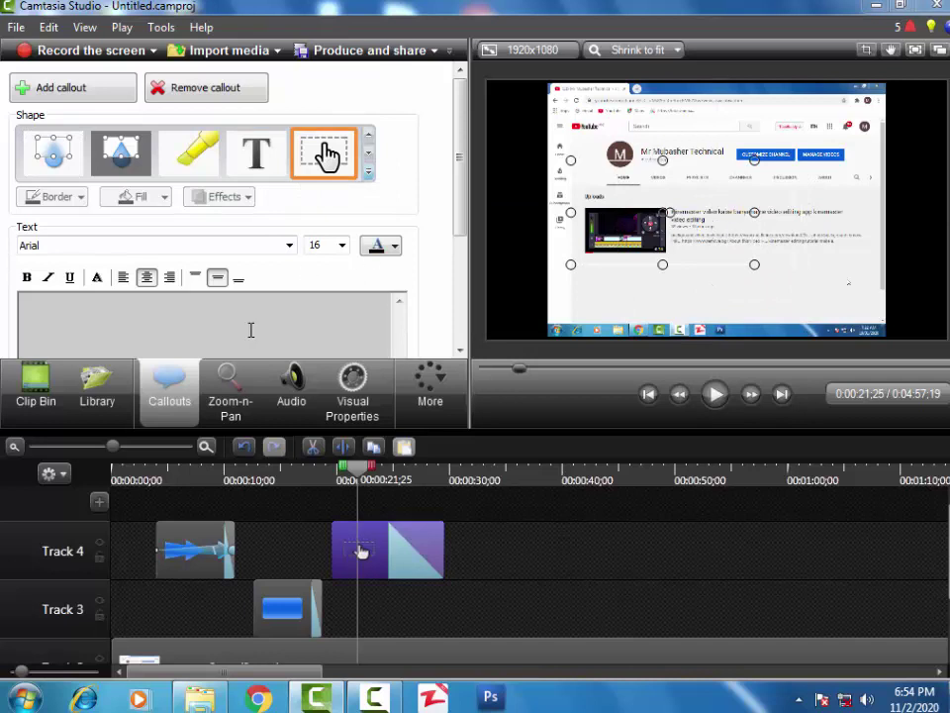
click(367, 170)
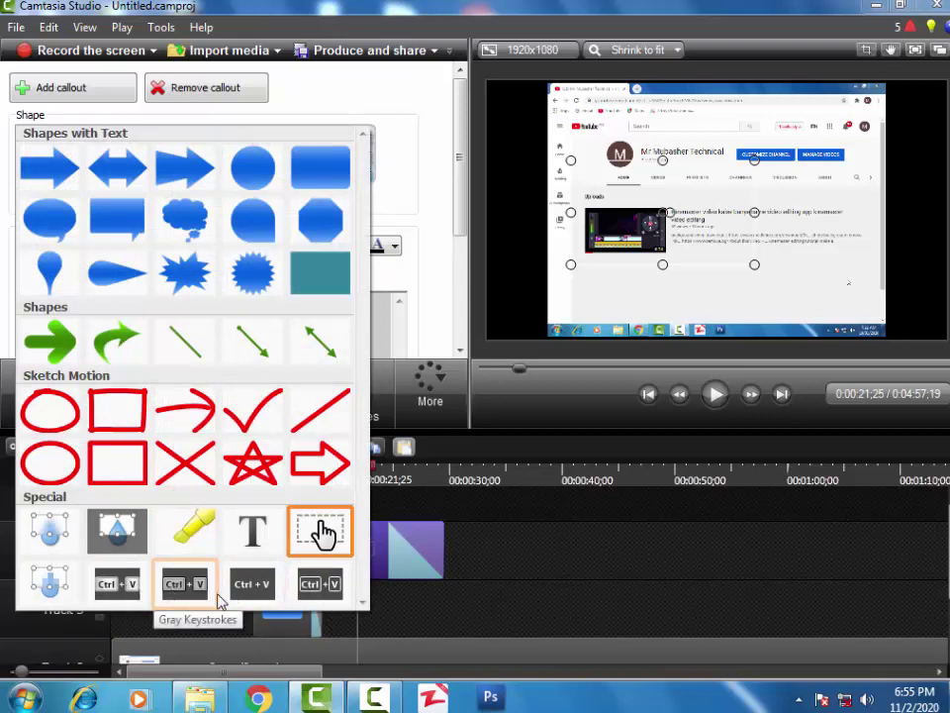
click(313, 597)
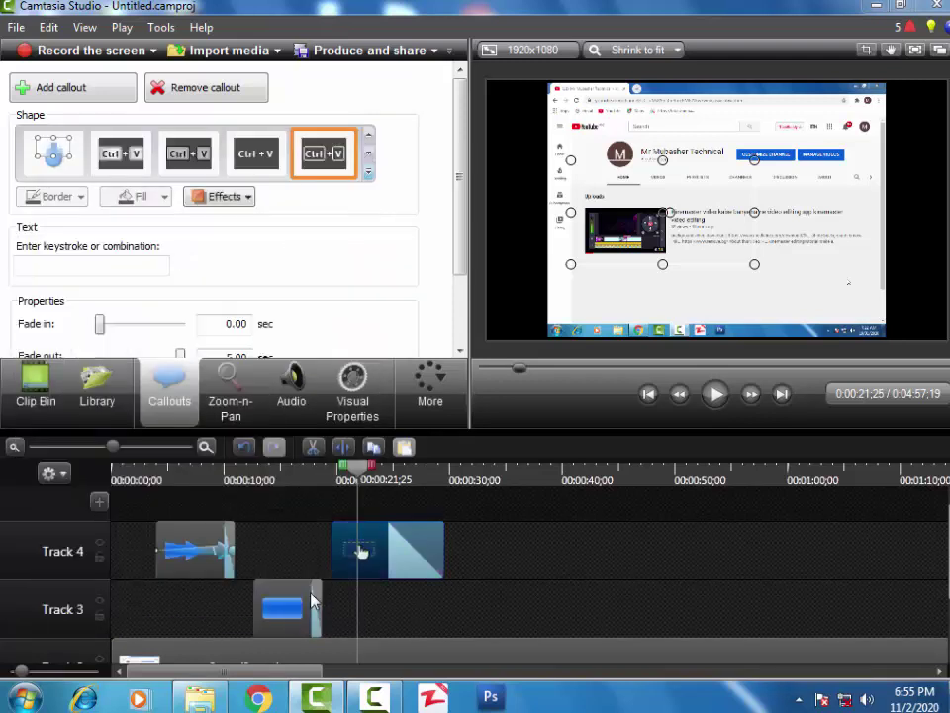
drag(669, 218, 676, 250)
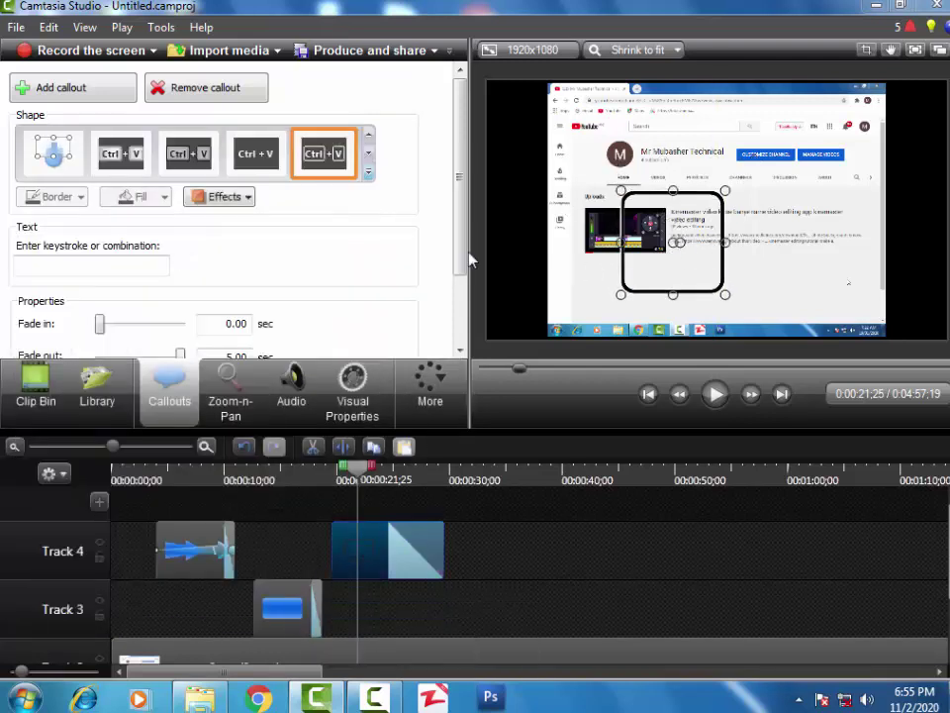
click(255, 170)
mouse_move(617, 256)
mouse_down()
mouse_move(639, 270)
mouse_move(620, 269)
mouse_up()
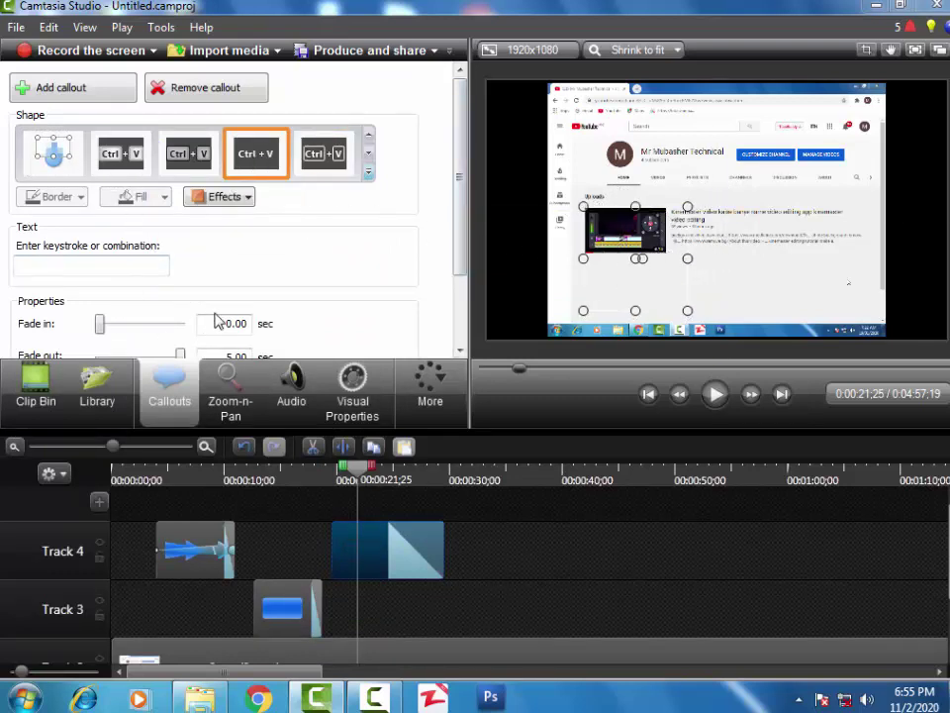
Step: Set the callout's style effect to Gray Keystrokes, preview it, nudge it slightly down over the video thumbnail and deselect it
click(222, 197)
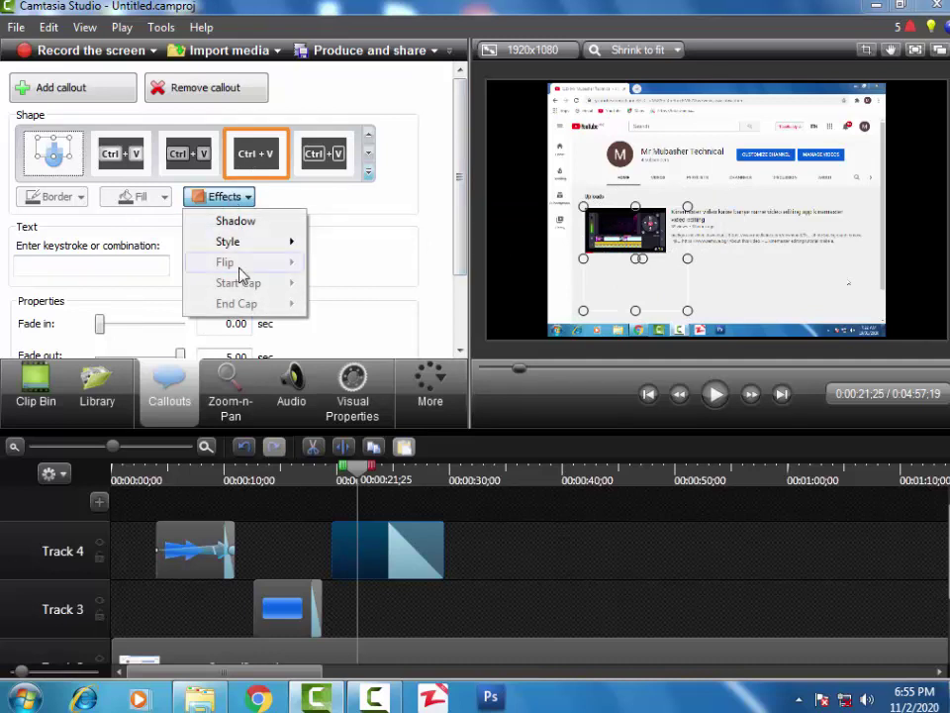
mouse_move(238, 244)
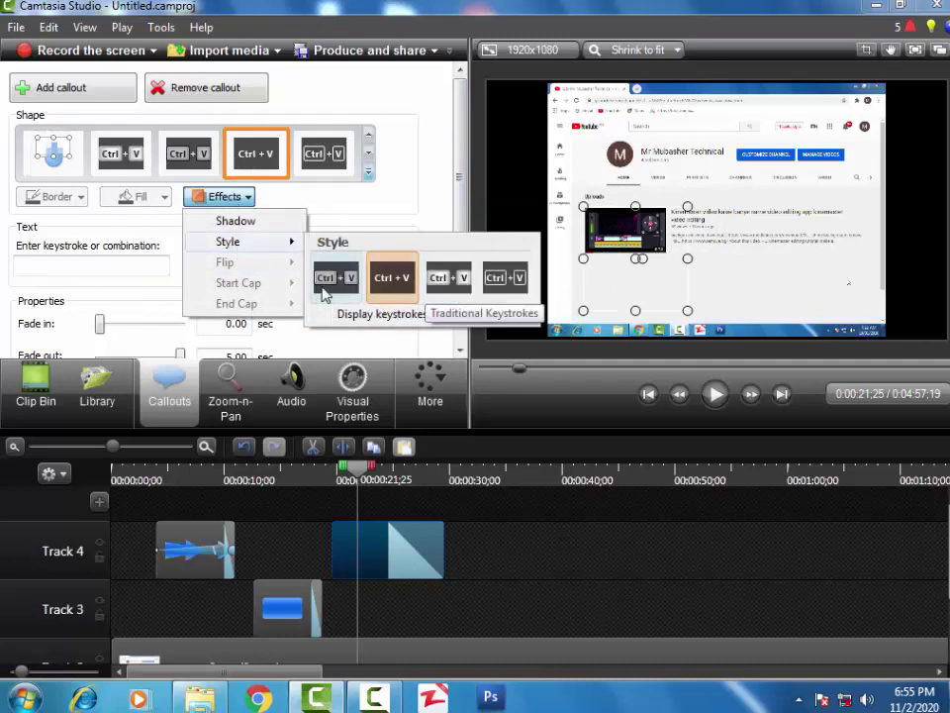
click(326, 284)
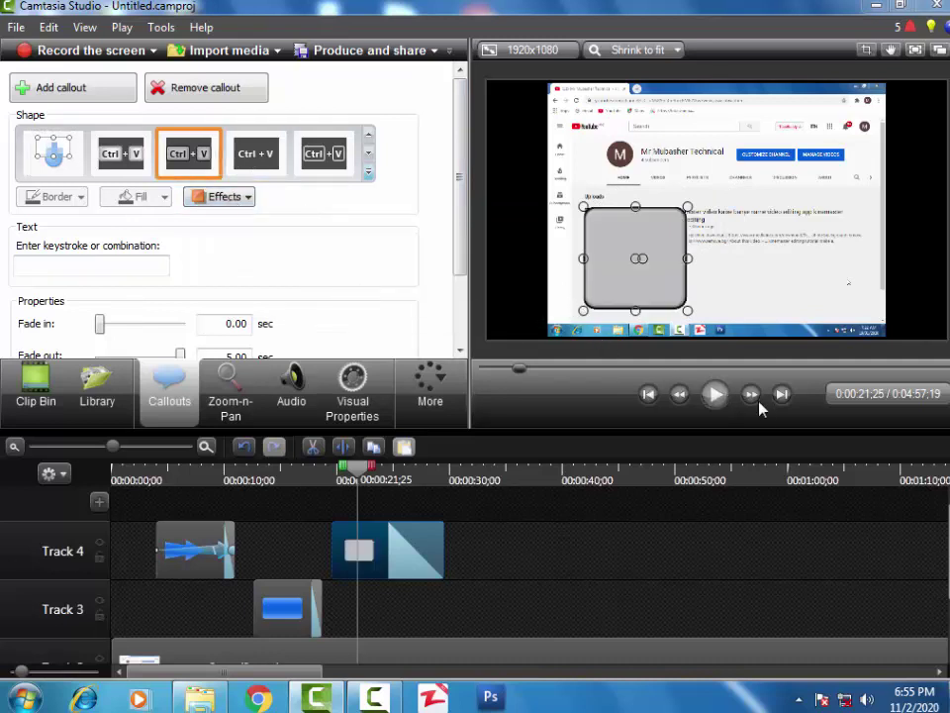
click(719, 397)
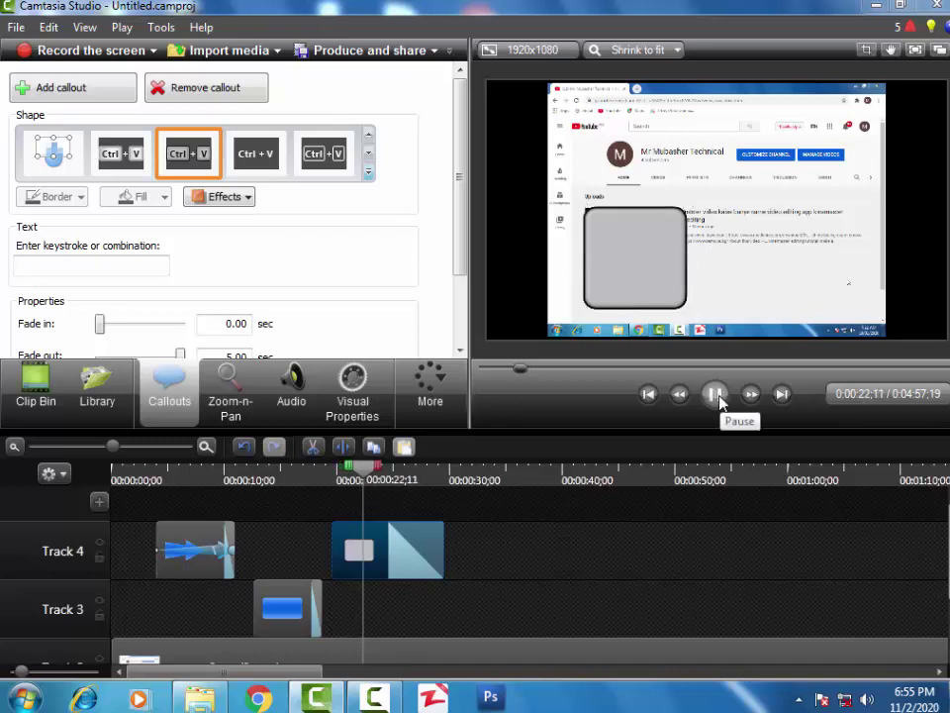
click(717, 396)
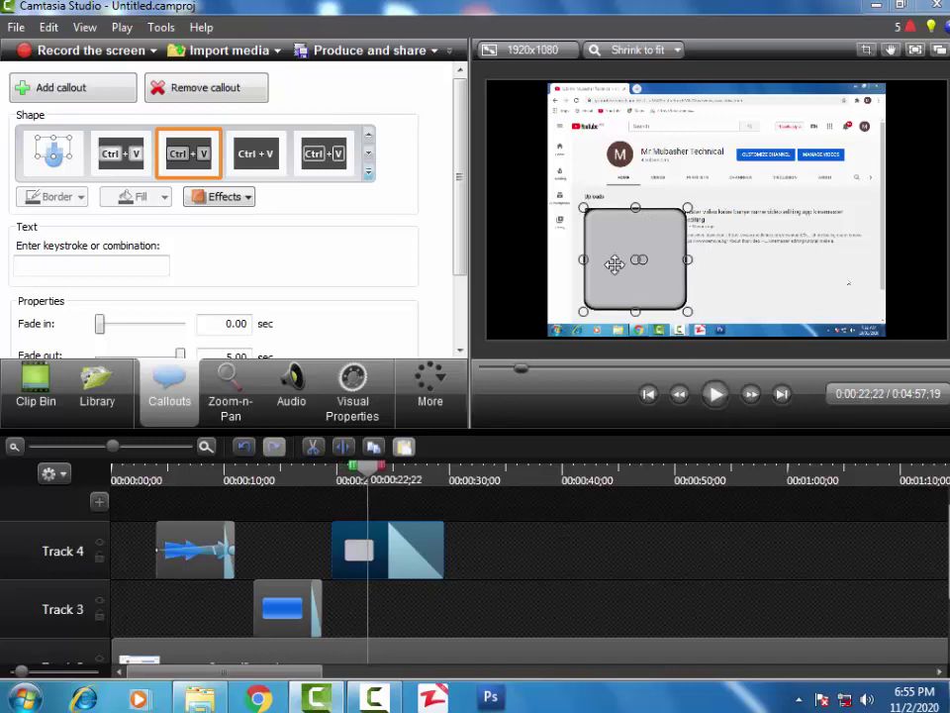
drag(614, 265, 614, 268)
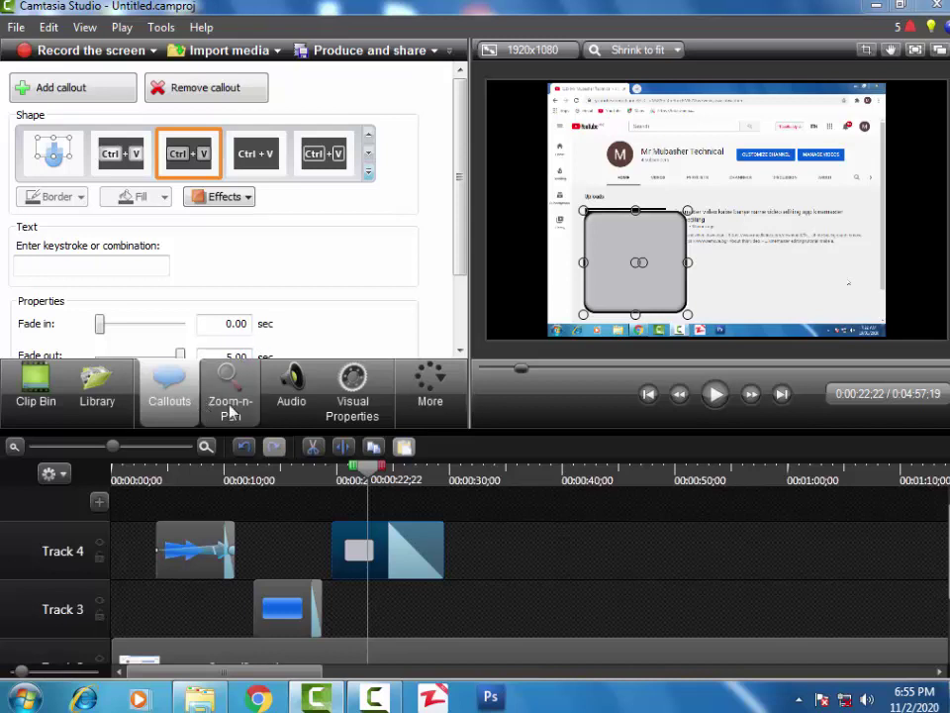
click(189, 627)
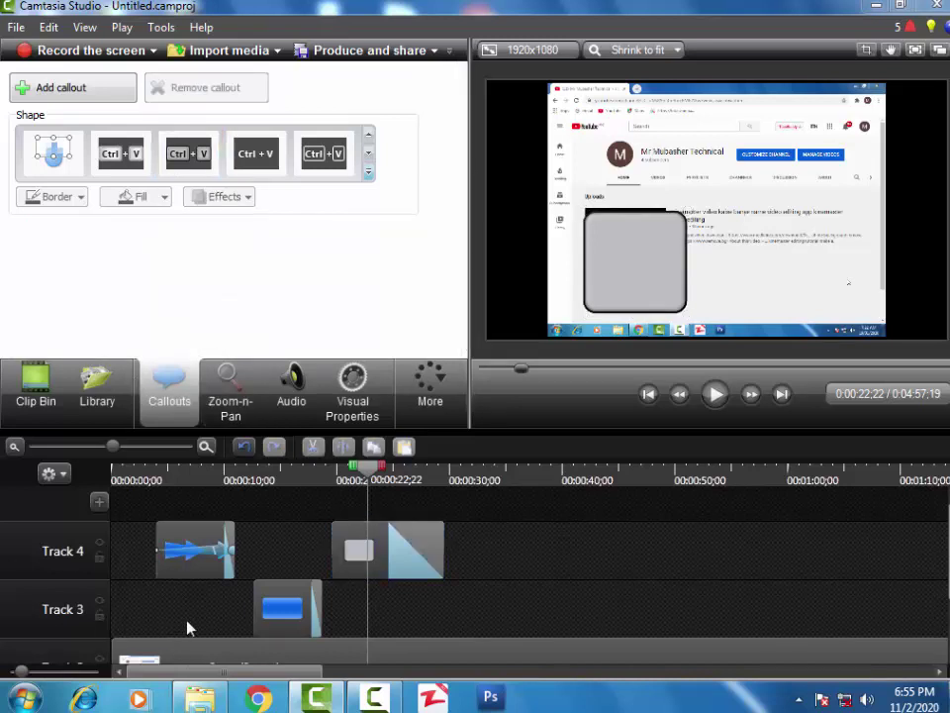
Step: Add a Zoom-n-Pan at 0:00:22;22 that frames the channel's icon and name, and briefly play it back
click(243, 398)
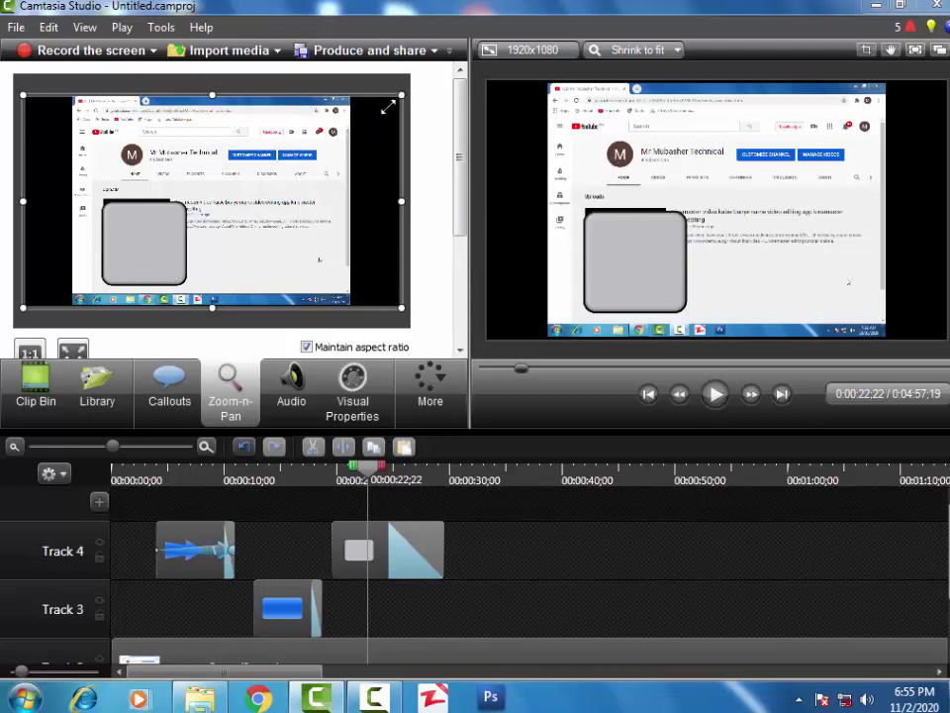
drag(387, 106, 147, 238)
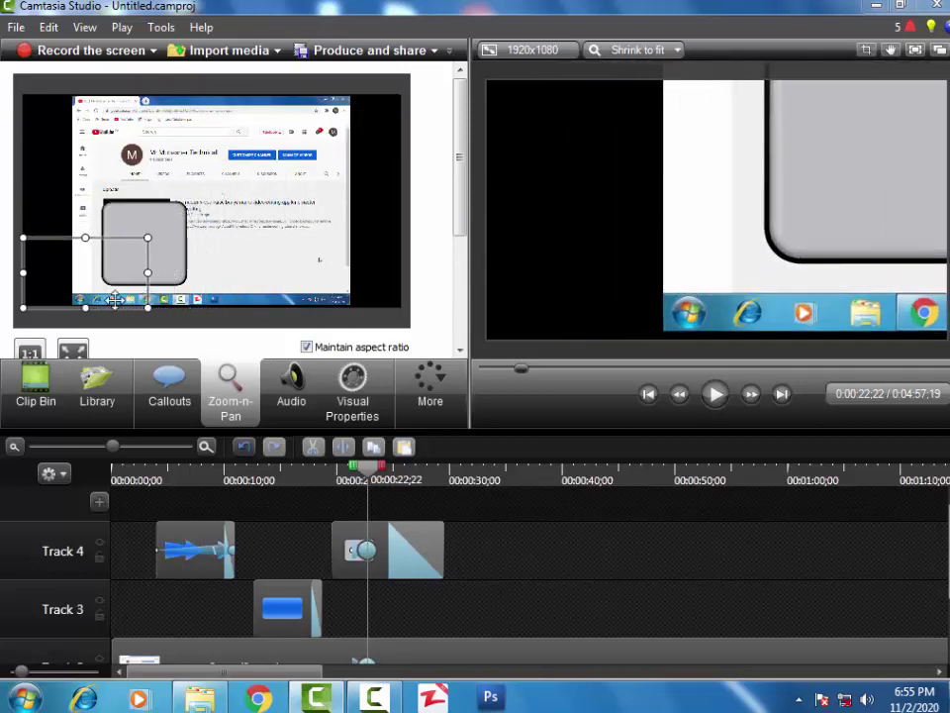
drag(115, 300, 189, 175)
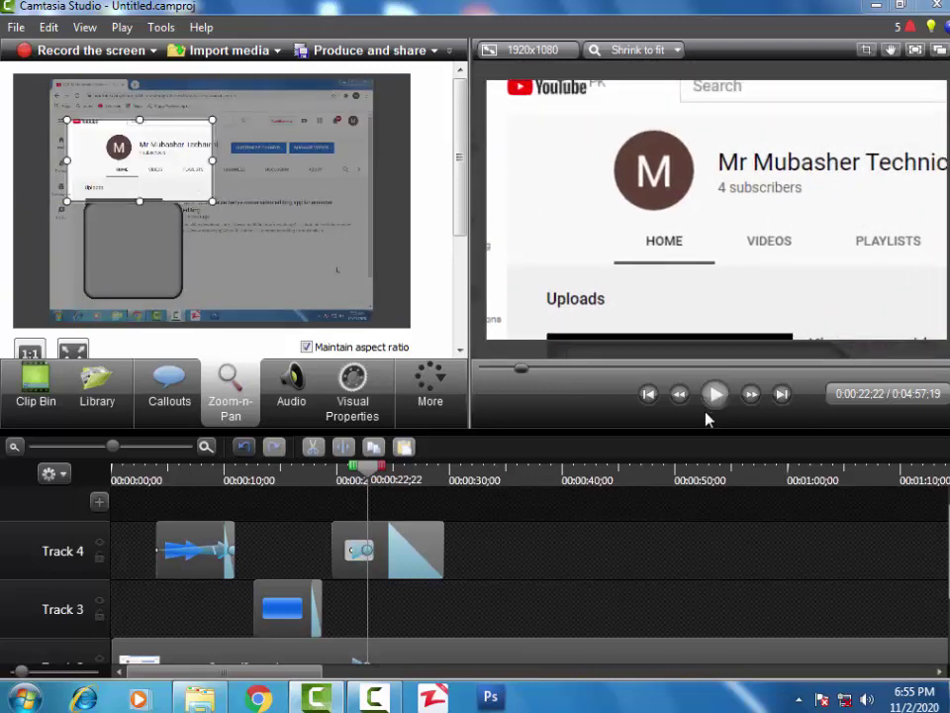
click(713, 406)
click(715, 403)
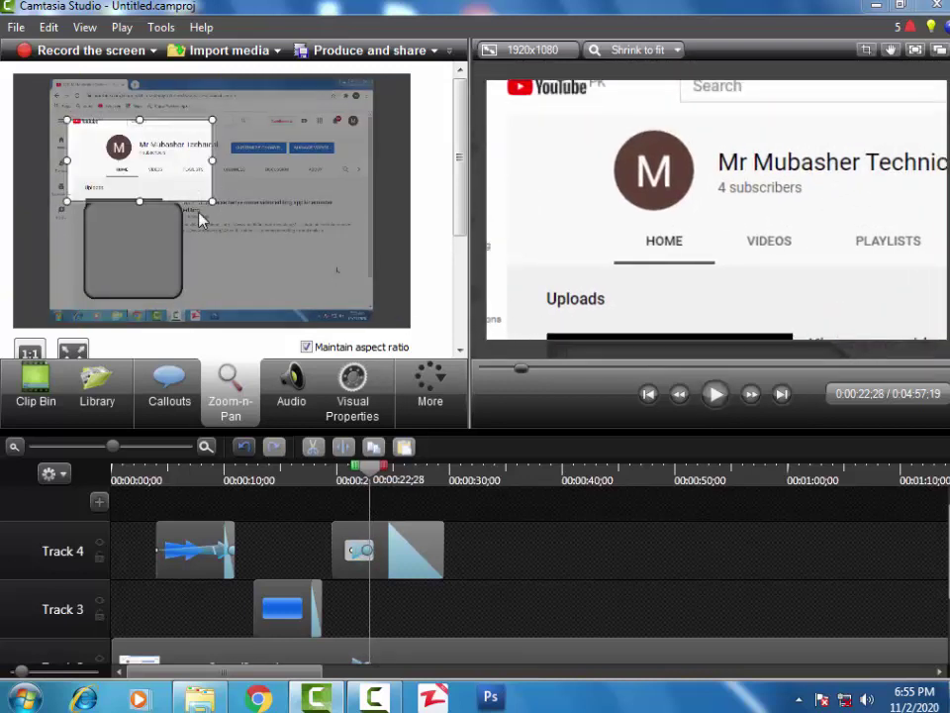
Step: Enlarge the Zoom-n-Pan frame at 0:00:22;28 to cover most of the channel page and play it back from 0:00:15;09
drag(217, 205, 313, 299)
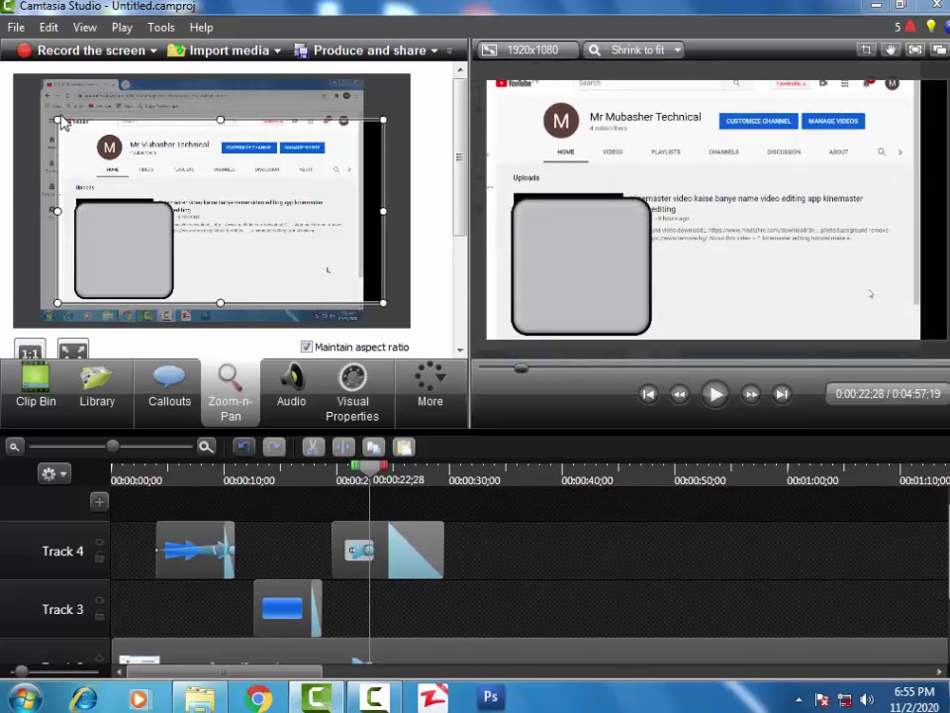
mouse_move(55, 113)
mouse_down()
mouse_move(42, 77)
mouse_move(45, 107)
mouse_up()
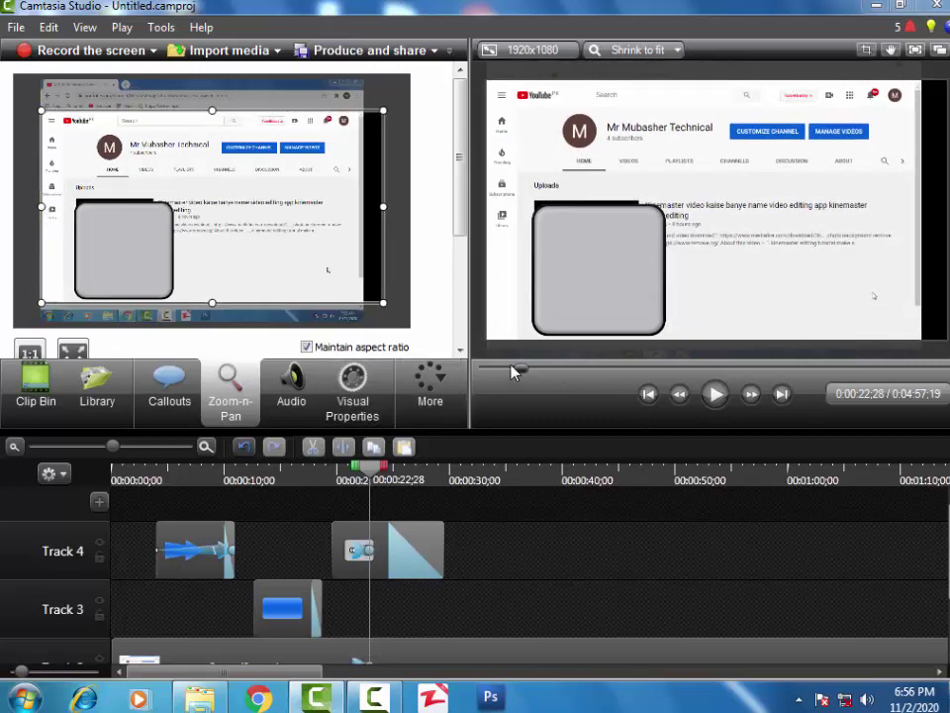
drag(518, 369, 508, 369)
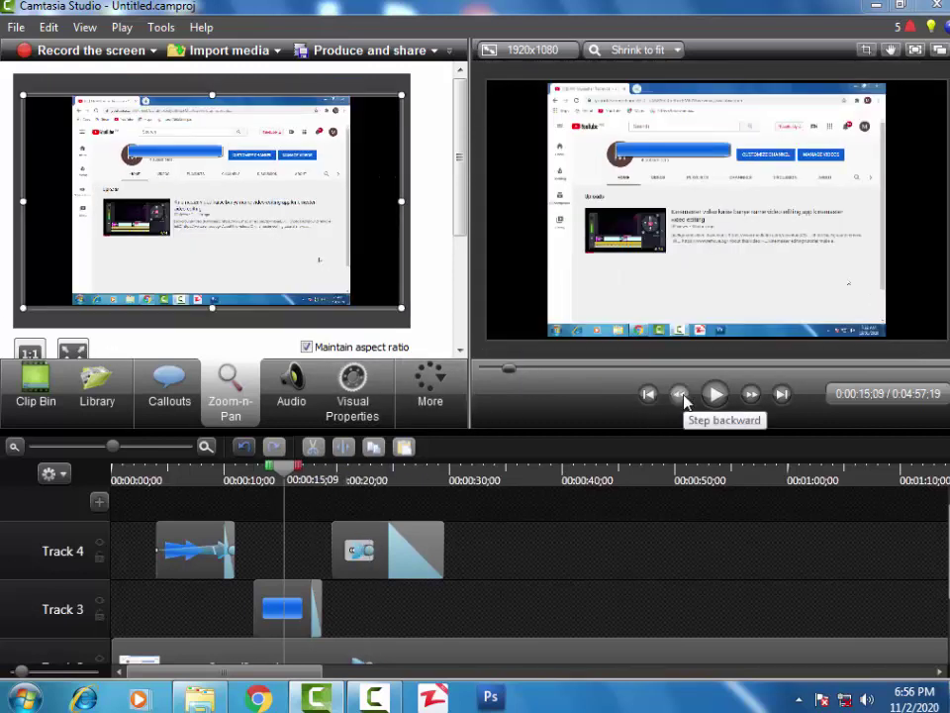
click(714, 394)
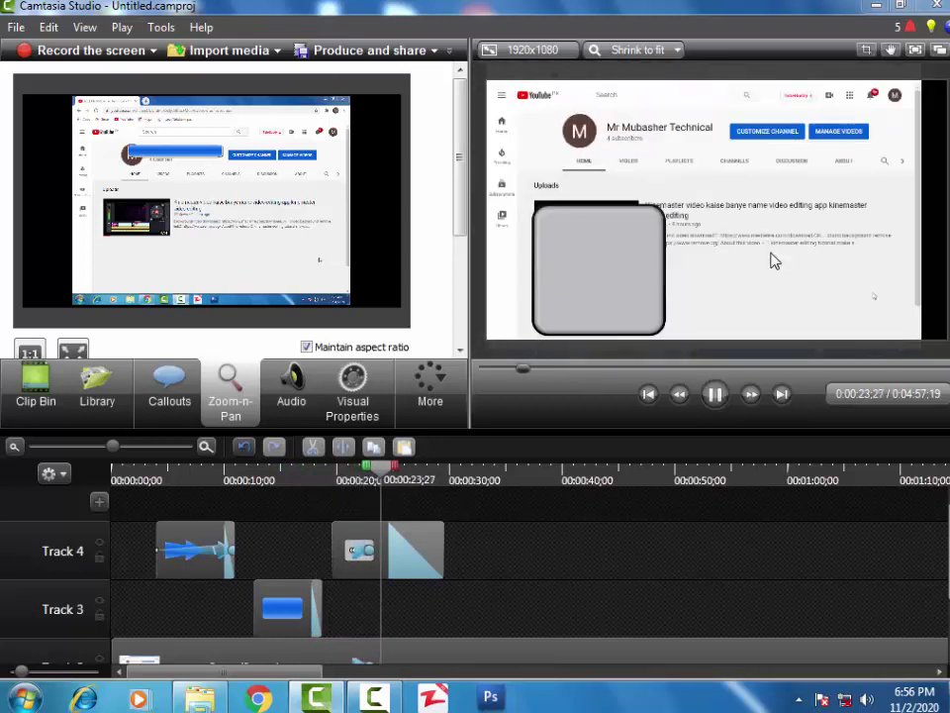
click(712, 395)
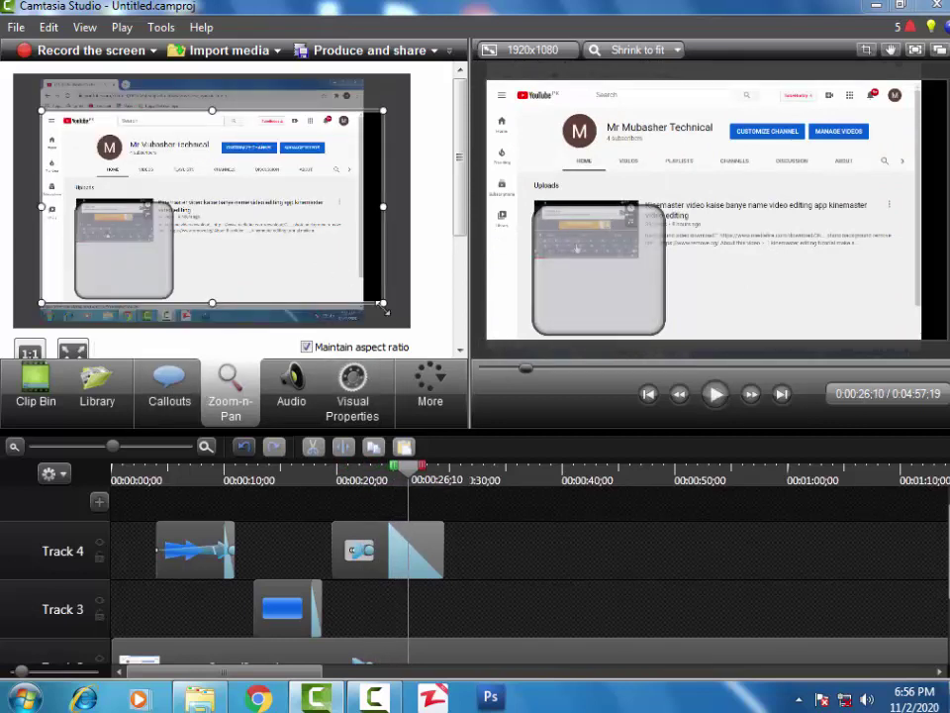
Step: Add a Zoom-n-Pan at 0:00:26;10 framed tightly around the channel name and subscriber count, and briefly play it back
drag(345, 292, 159, 134)
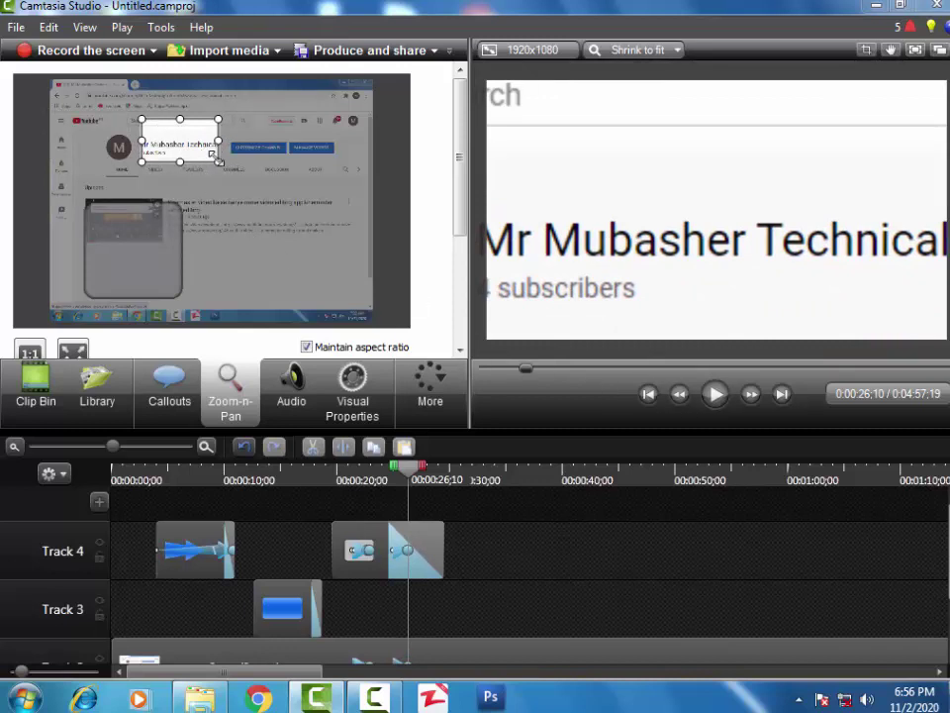
drag(217, 160, 228, 169)
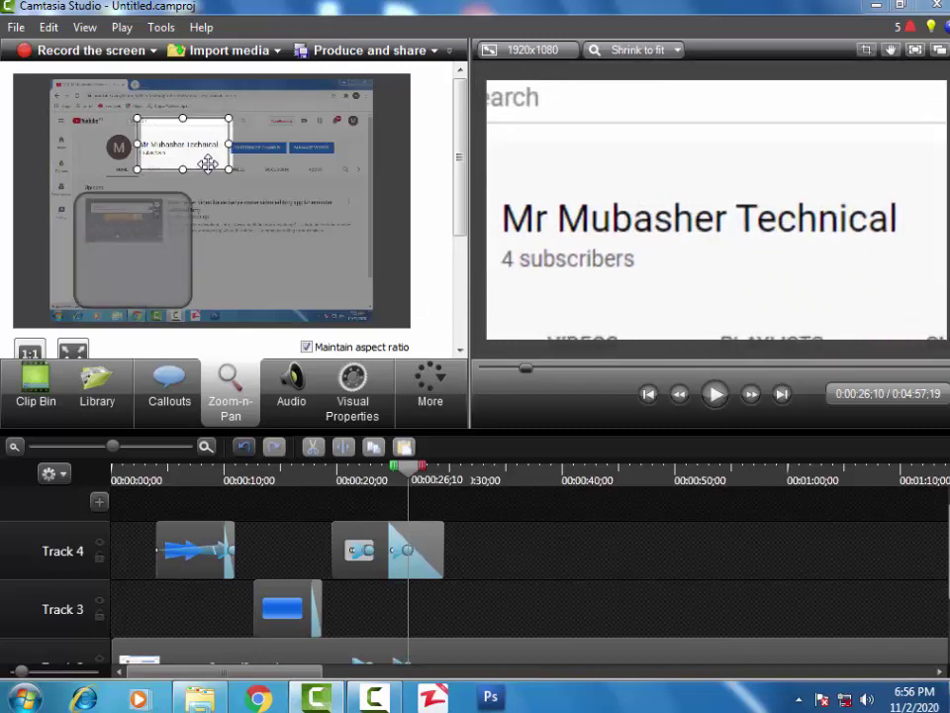
click(711, 394)
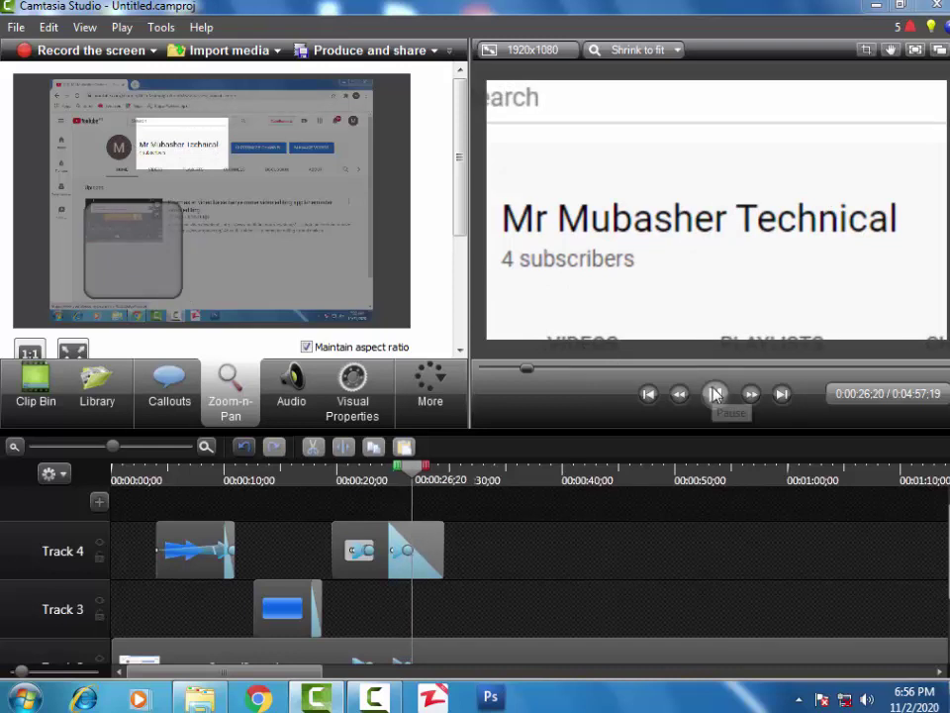
click(716, 391)
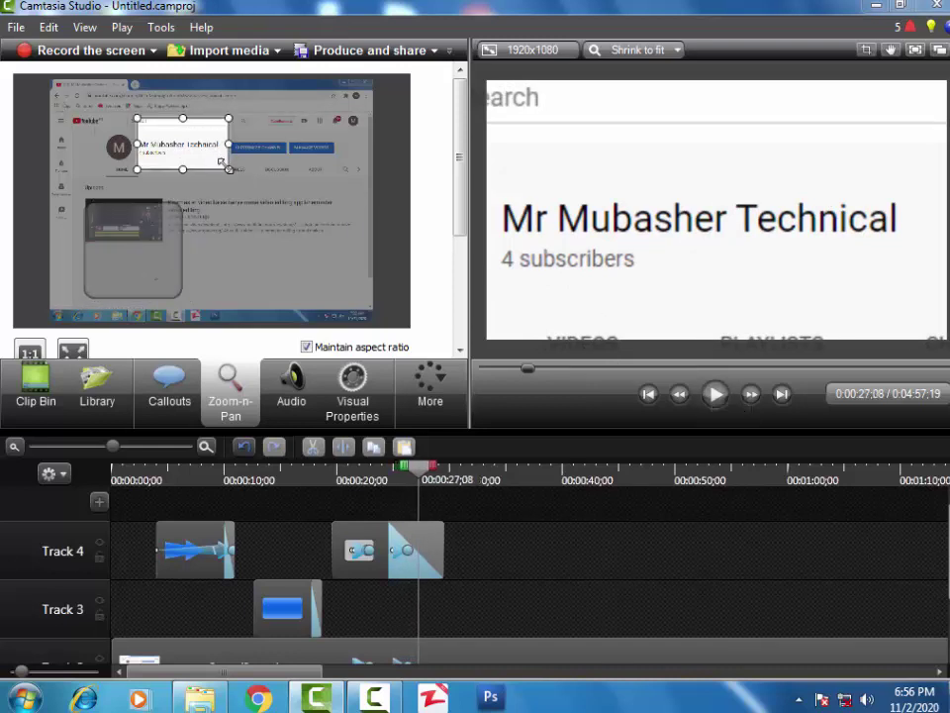
Step: Add a Zoom-n-Pan at 0:00:27;08 that widens the frame to most of the channel page, and briefly play it back
drag(223, 164, 277, 249)
drag(137, 249, 46, 301)
drag(99, 245, 102, 235)
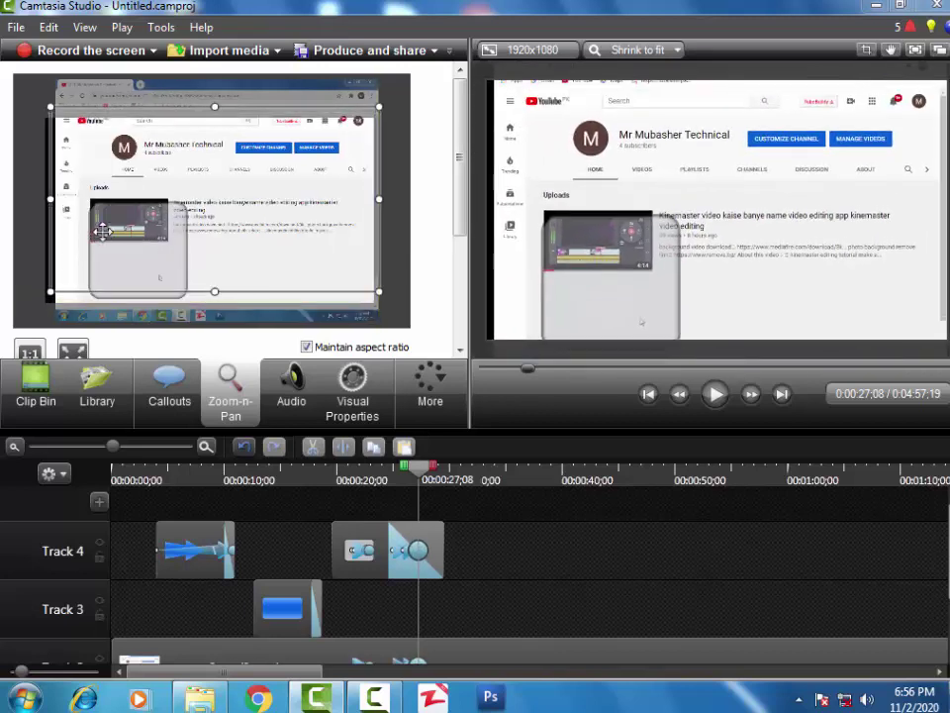
click(717, 394)
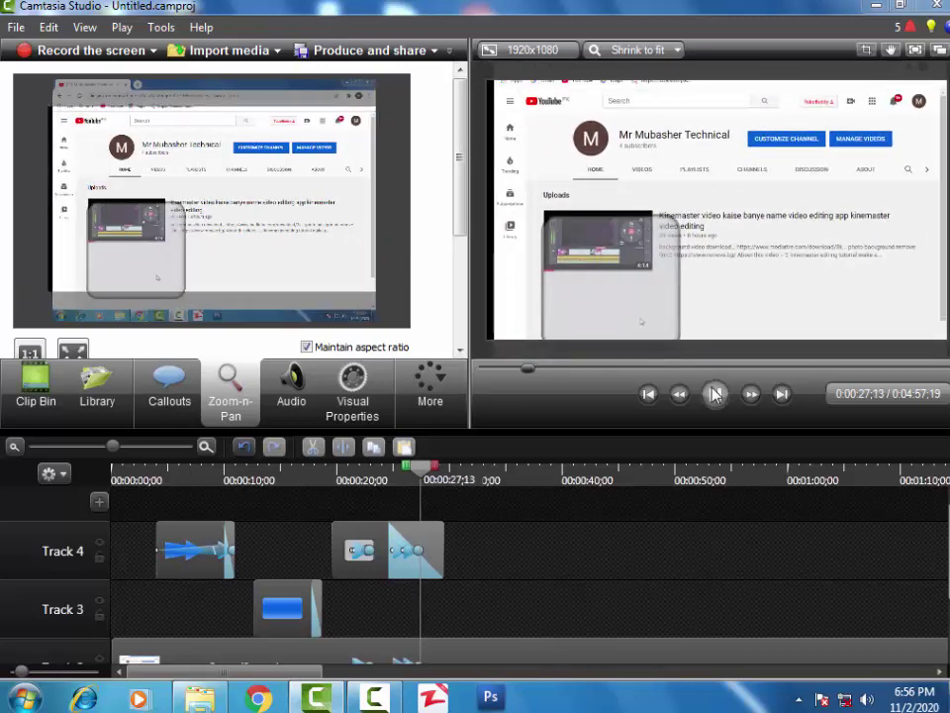
click(717, 394)
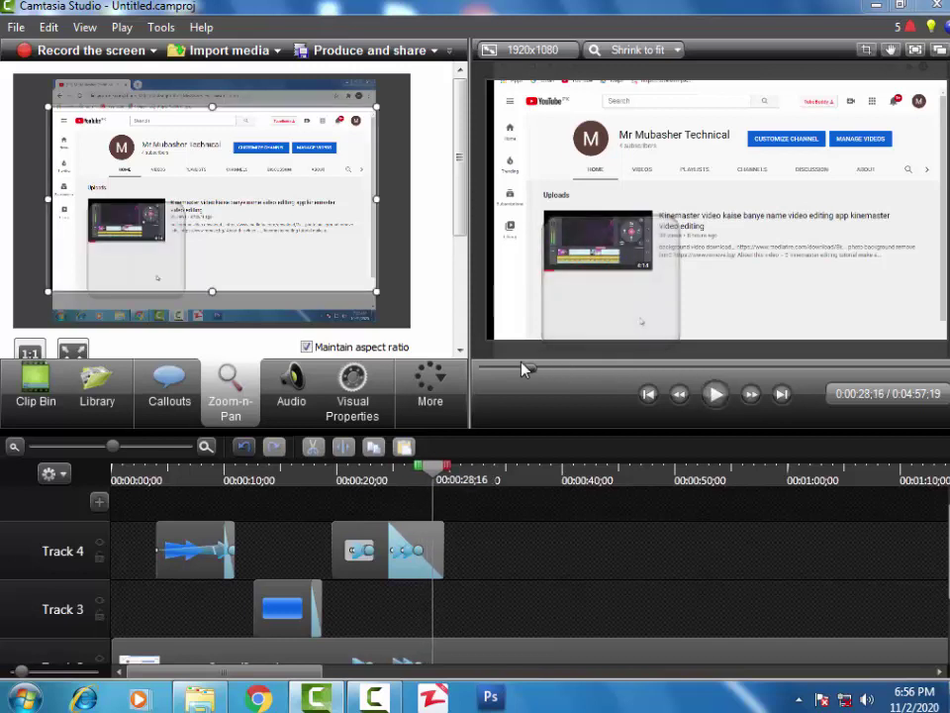
Step: Play back the whole Zoom-n-Pan sequence from 0:00:20;25
drag(524, 368, 518, 369)
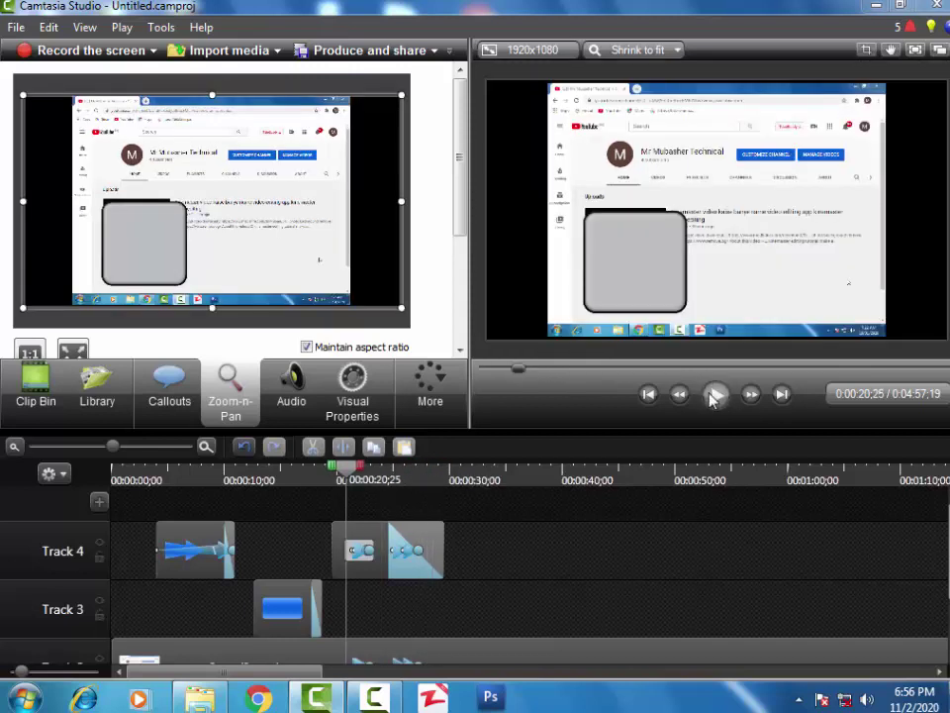
click(714, 395)
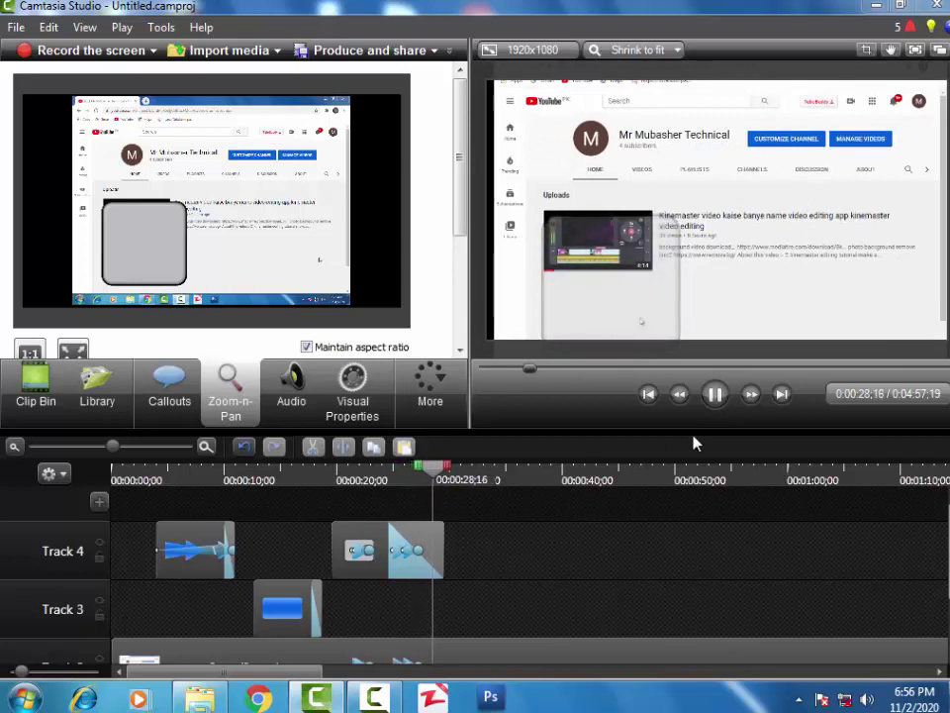
click(715, 394)
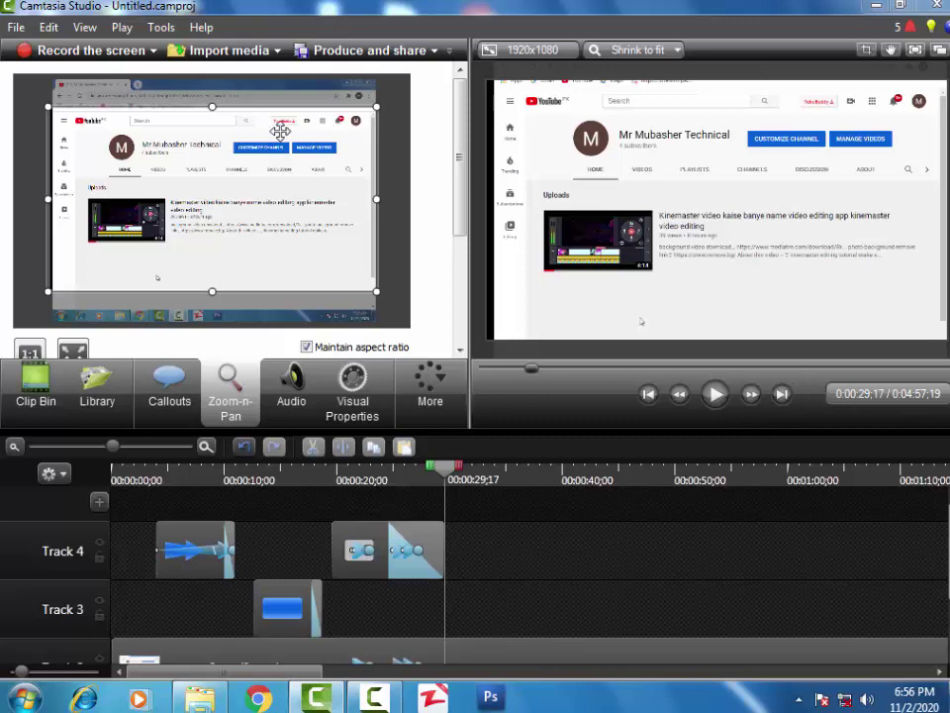
click(225, 57)
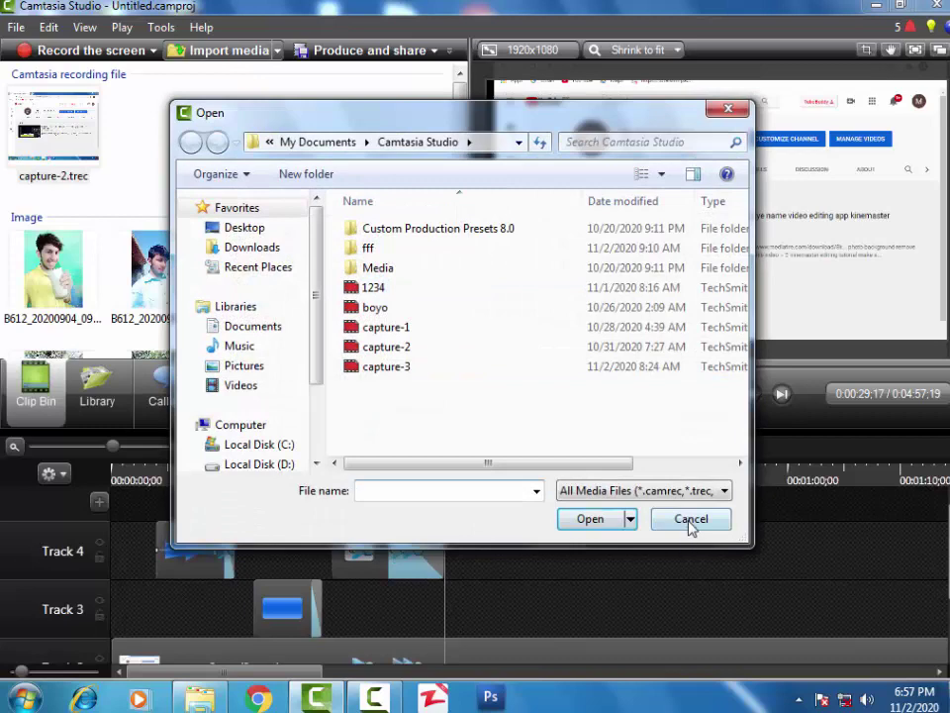
click(691, 520)
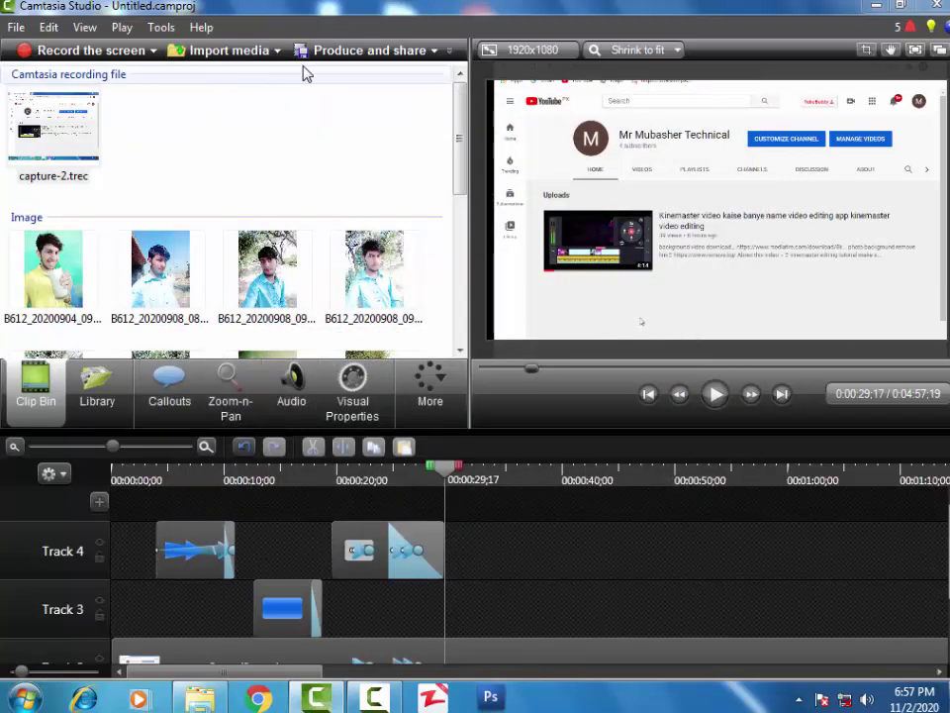
Step: Undo the Zoom-n-Pan animations on the capture-2.trec screen clip in Track 2
click(290, 394)
scroll(297, 520, down, 2)
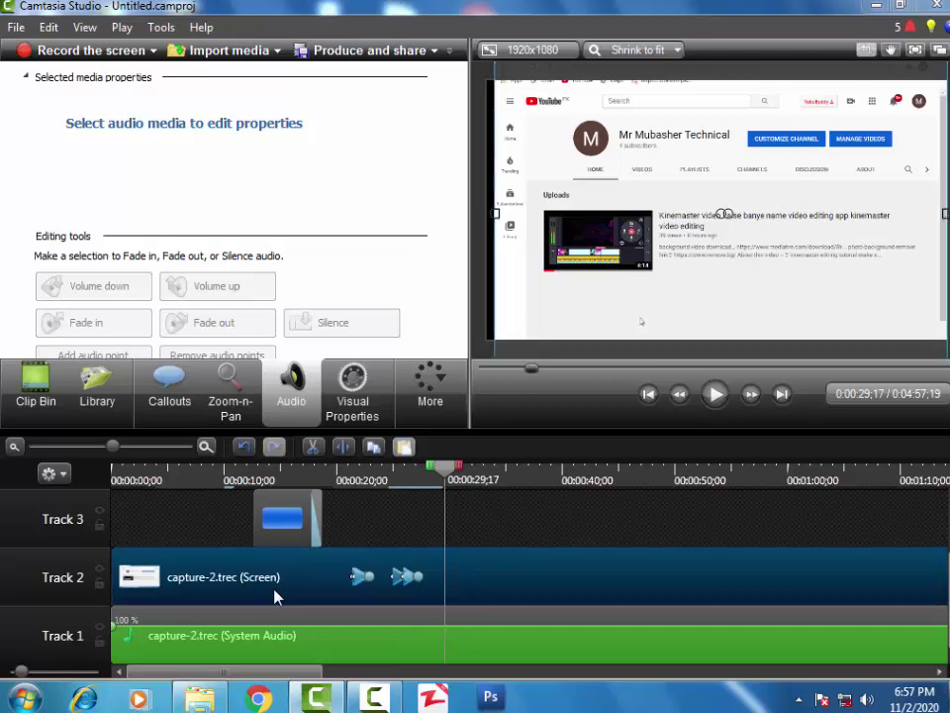
key(ctrl+z)
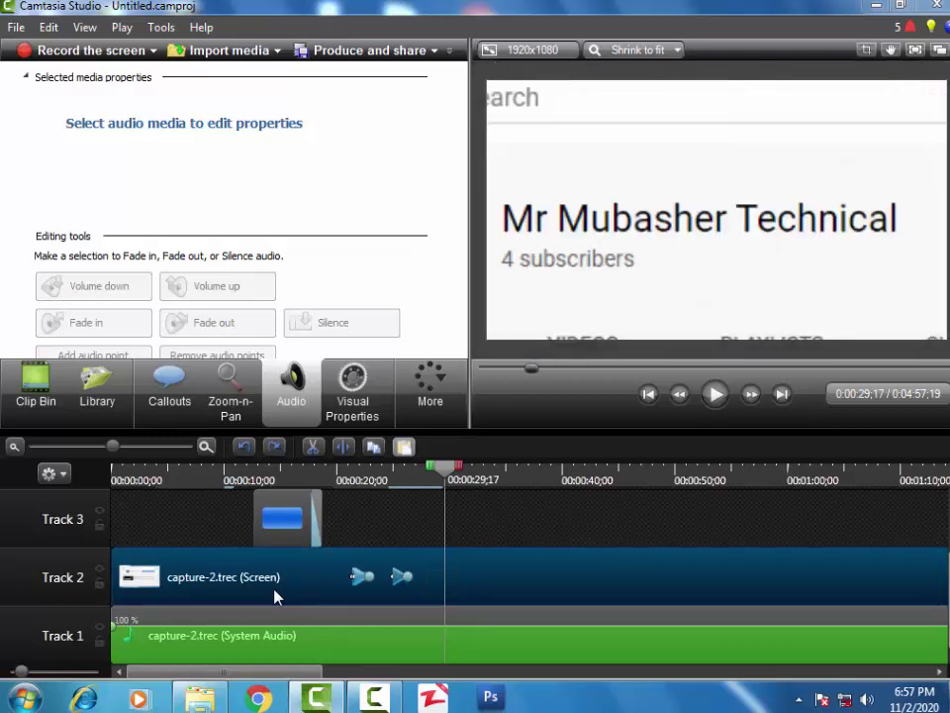
key(ctrl+z)
key(ctrl+z)
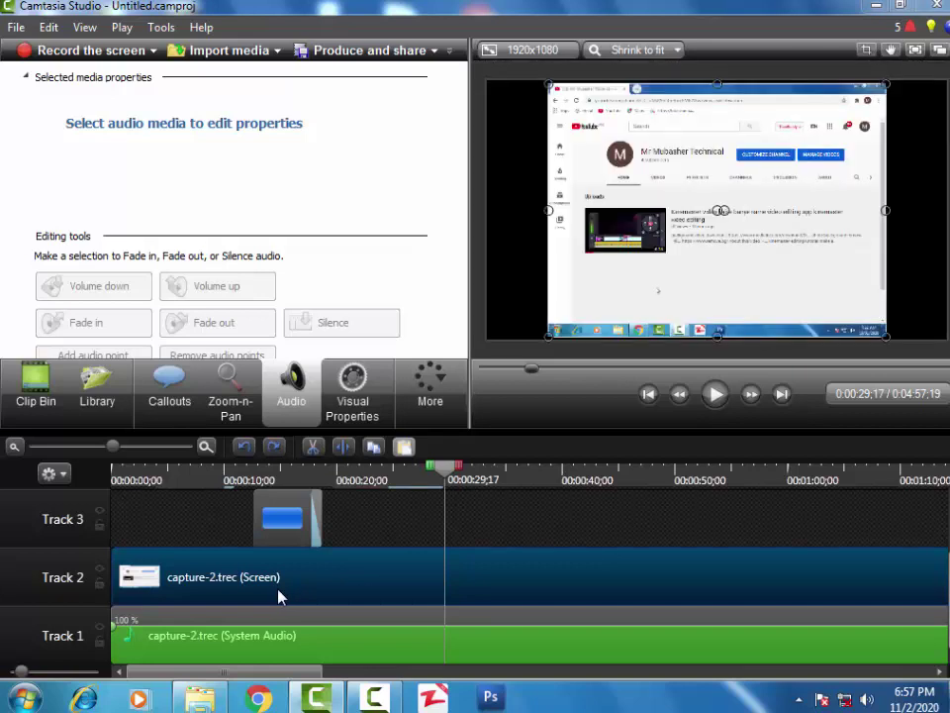
Step: Add the video VID_20200510_162618.mp4 to Track 3 at 0:00:29;17 and briefly play it back
click(53, 408)
click(44, 154)
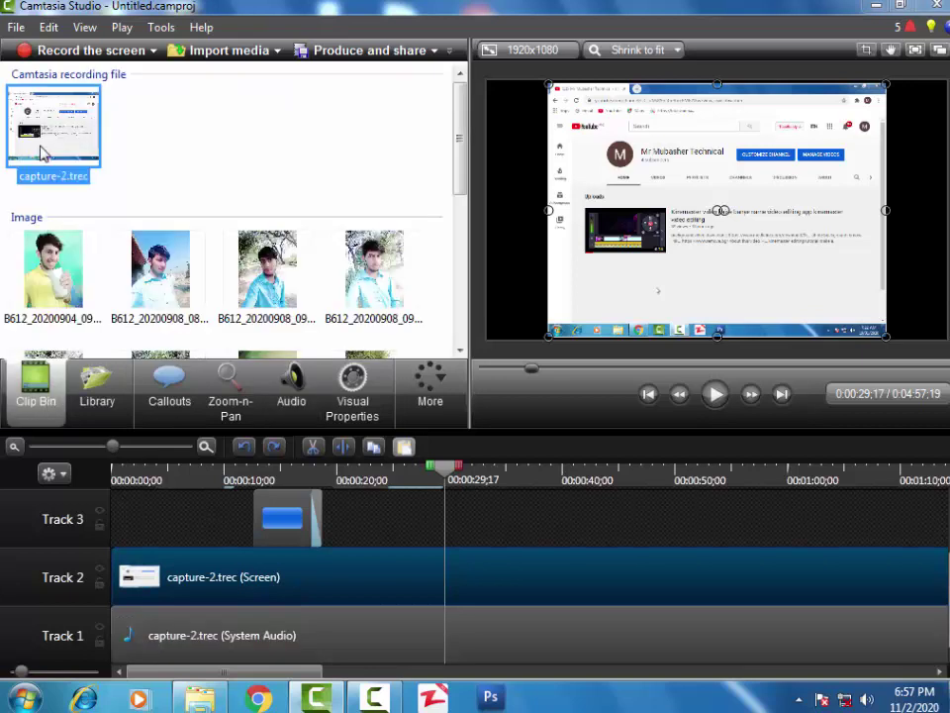
scroll(59, 148, down, 3)
drag(54, 272, 551, 567)
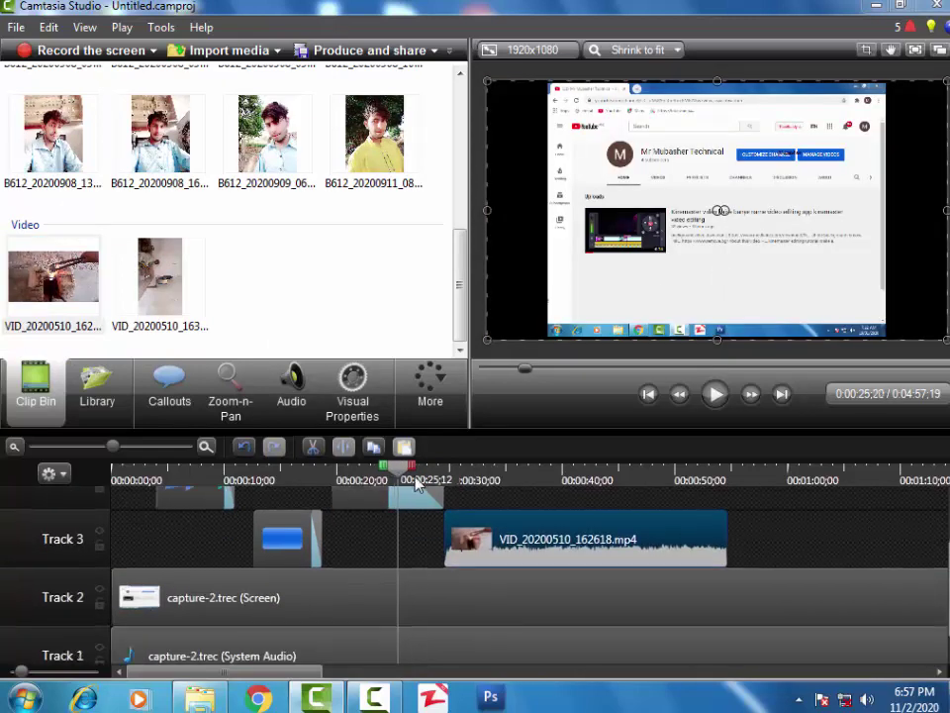
scroll(457, 490, down, 1)
click(711, 398)
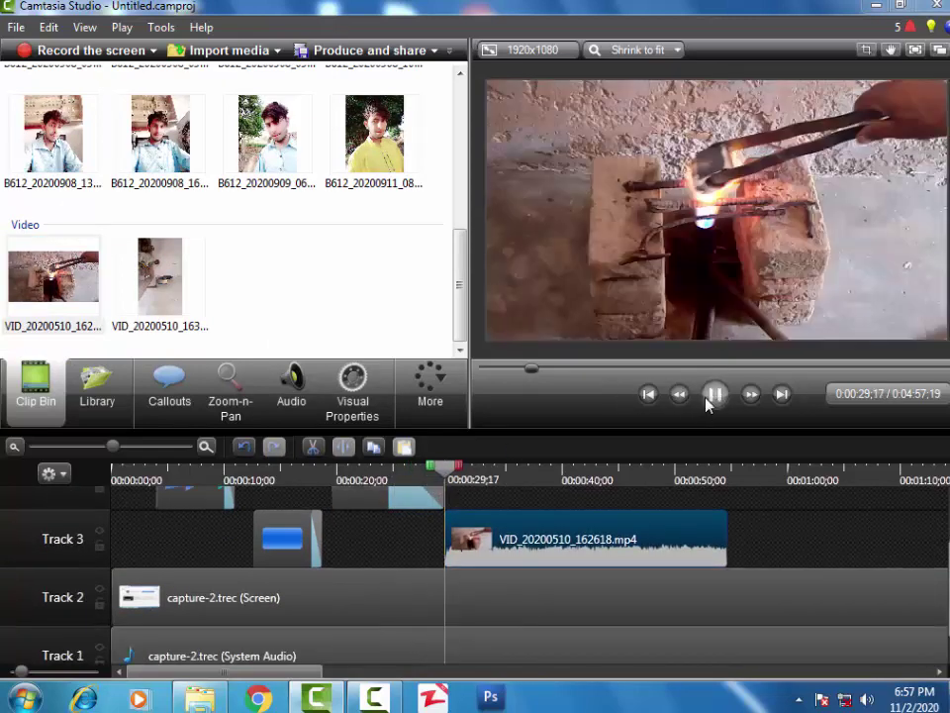
click(721, 408)
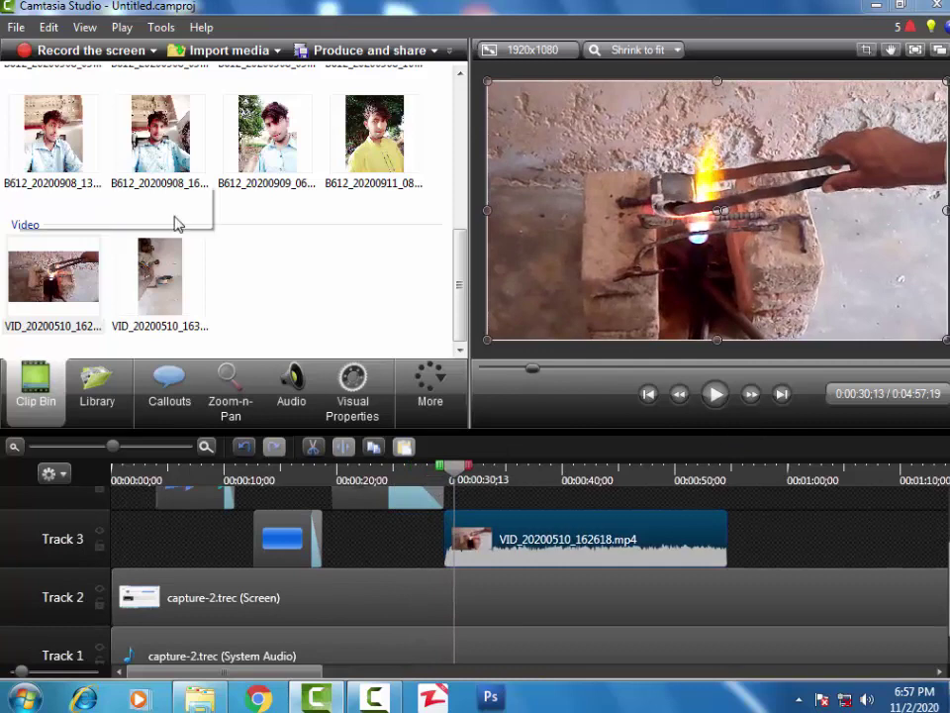
Step: Separate the video and audio of VID_20200510_162618.mp4 and bring up the audio editing tools for its audio clip
right_click(509, 543)
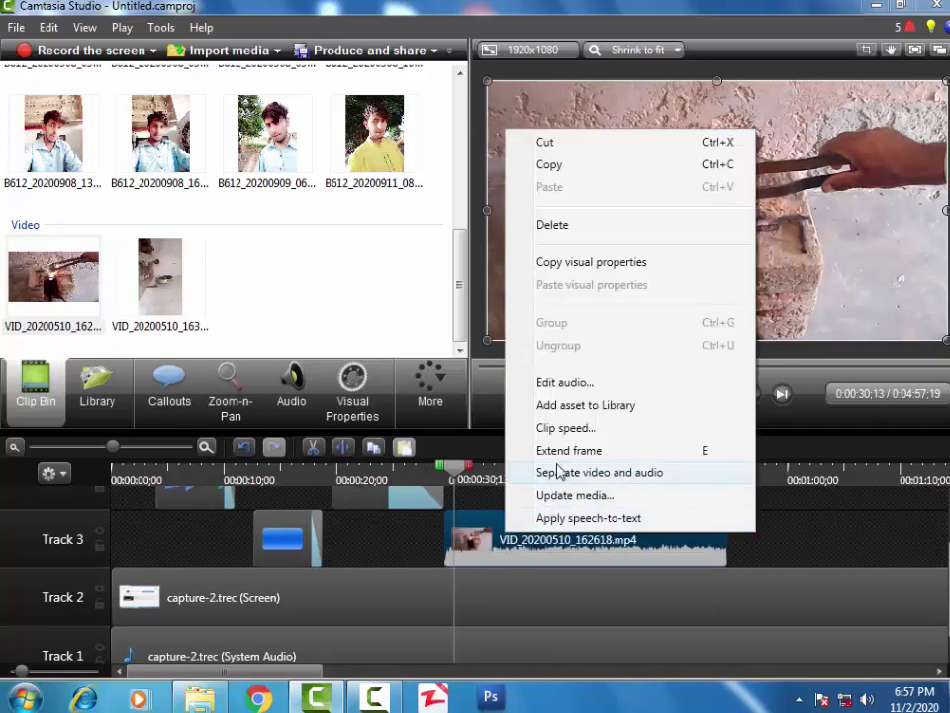
click(500, 471)
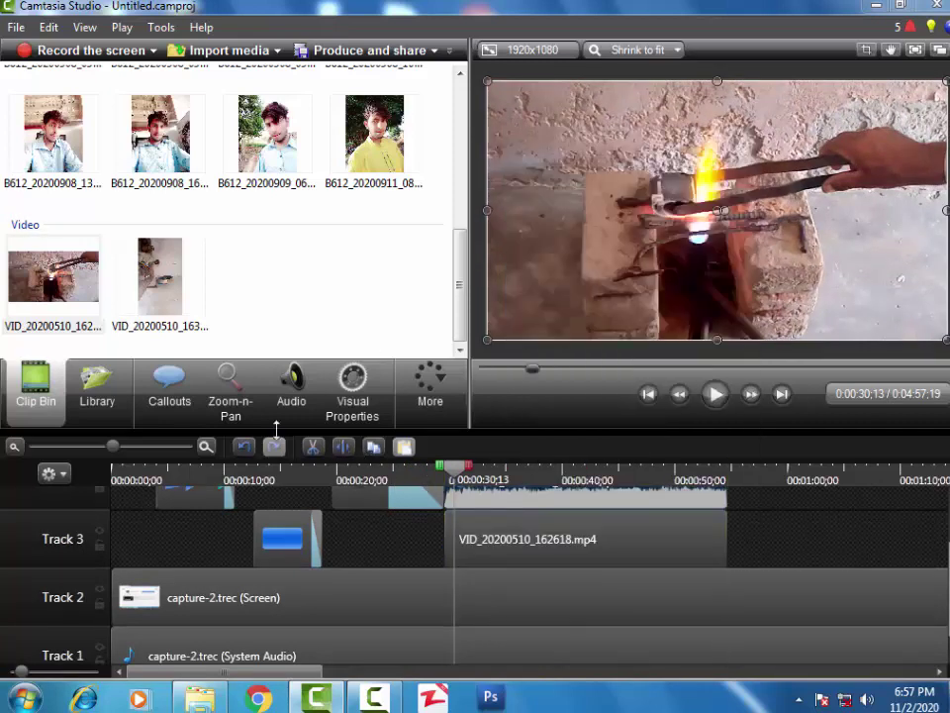
click(291, 386)
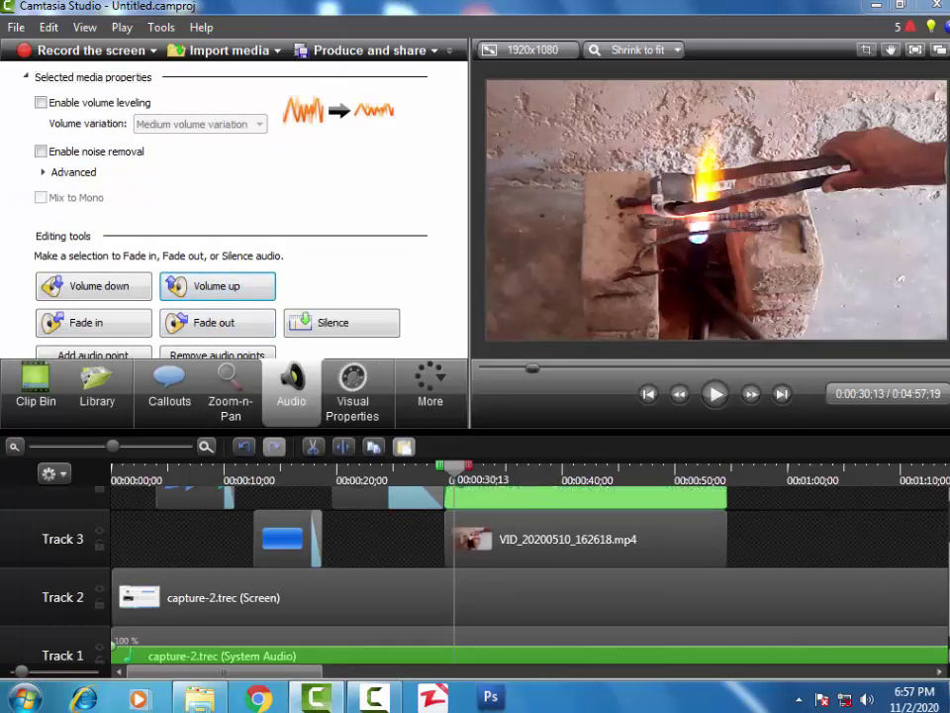
scroll(396, 554, up, 1)
scroll(495, 574, up, 1)
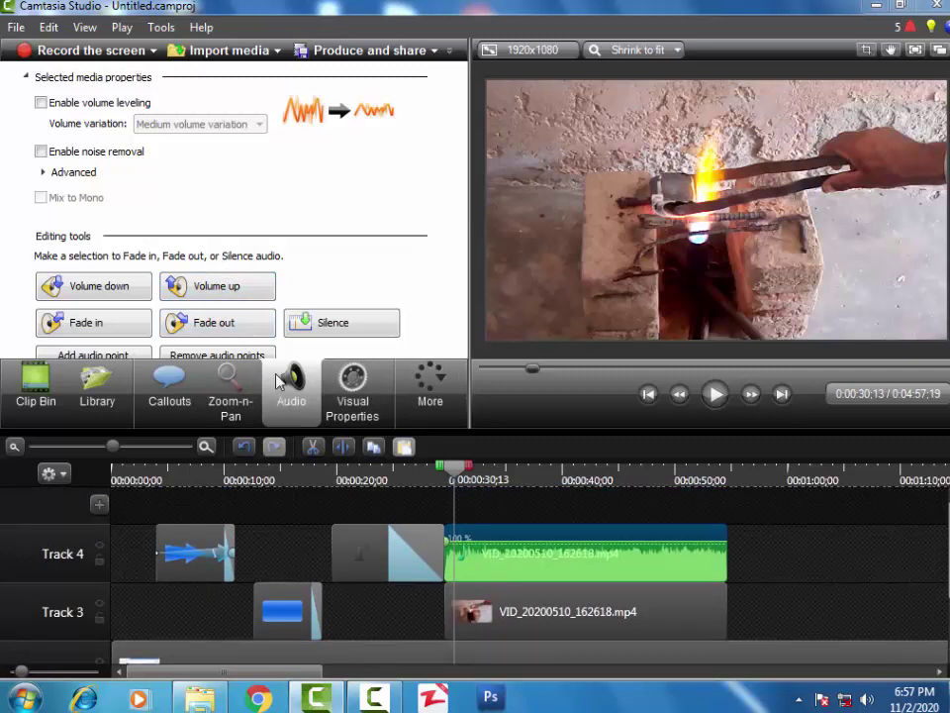
Step: Raise the volume of the separated VID_20200510_162618.mp4 audio on Track 4 and briefly play it back
click(241, 295)
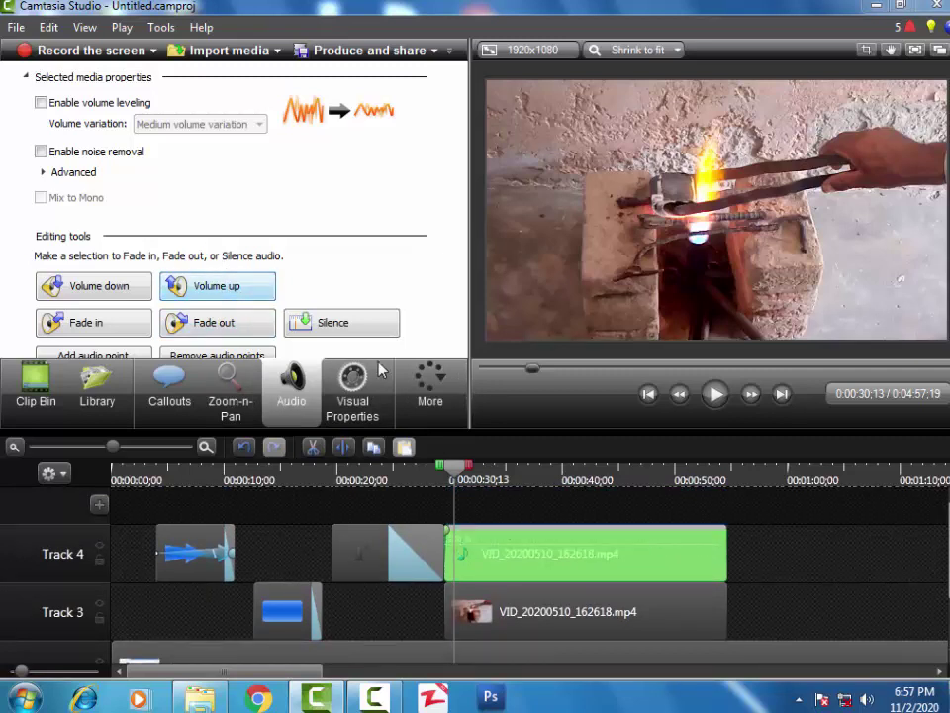
click(716, 394)
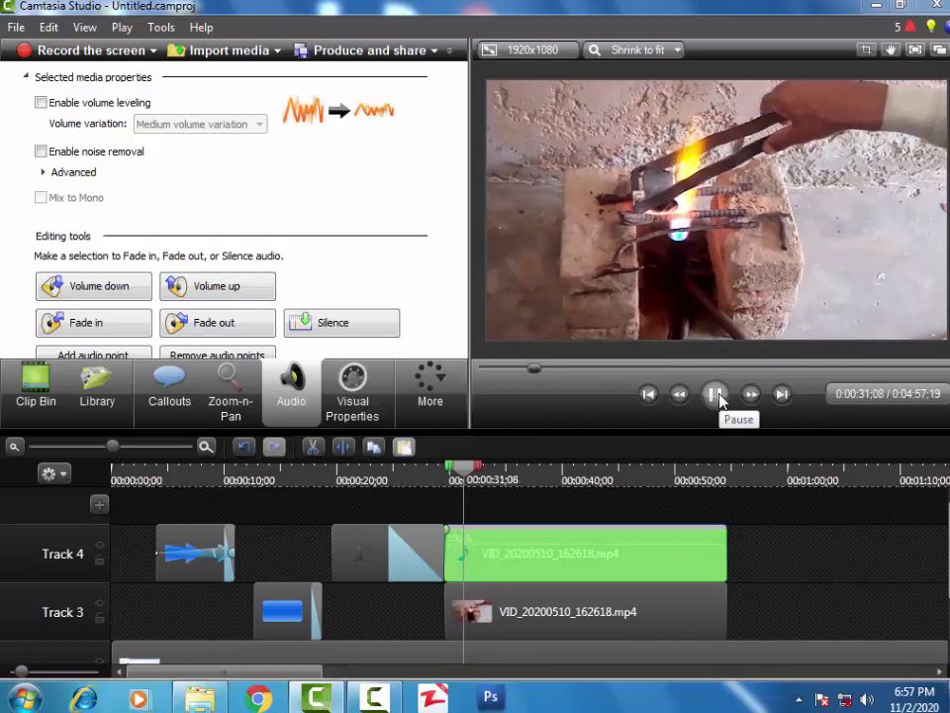
click(716, 394)
Step: Lower the volume of the Track 4 audio clip to below 100 % and briefly play it back
click(88, 287)
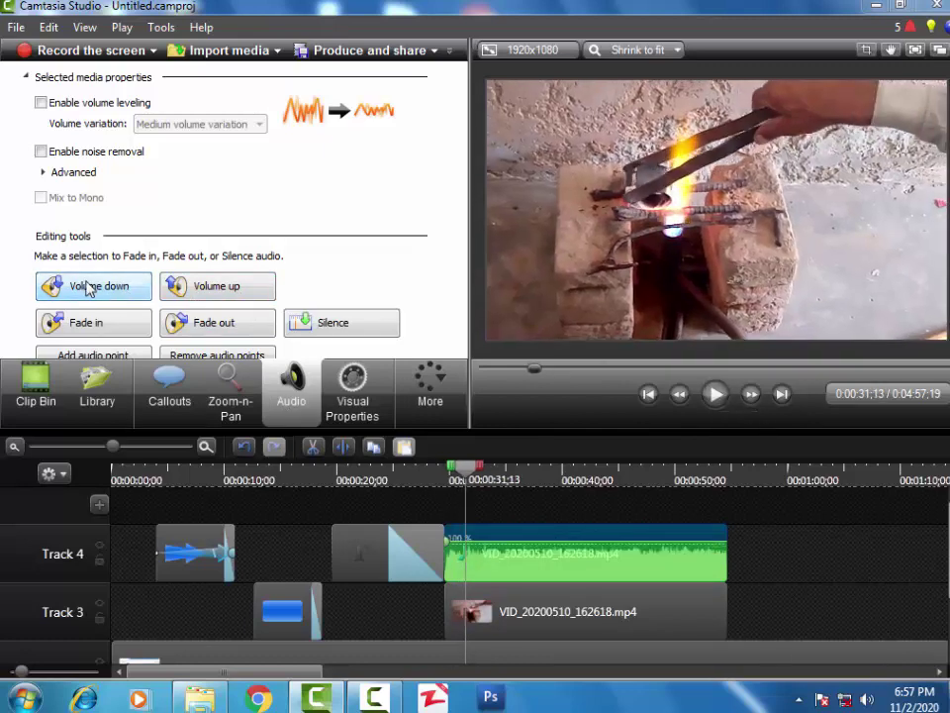
click(88, 287)
click(88, 287)
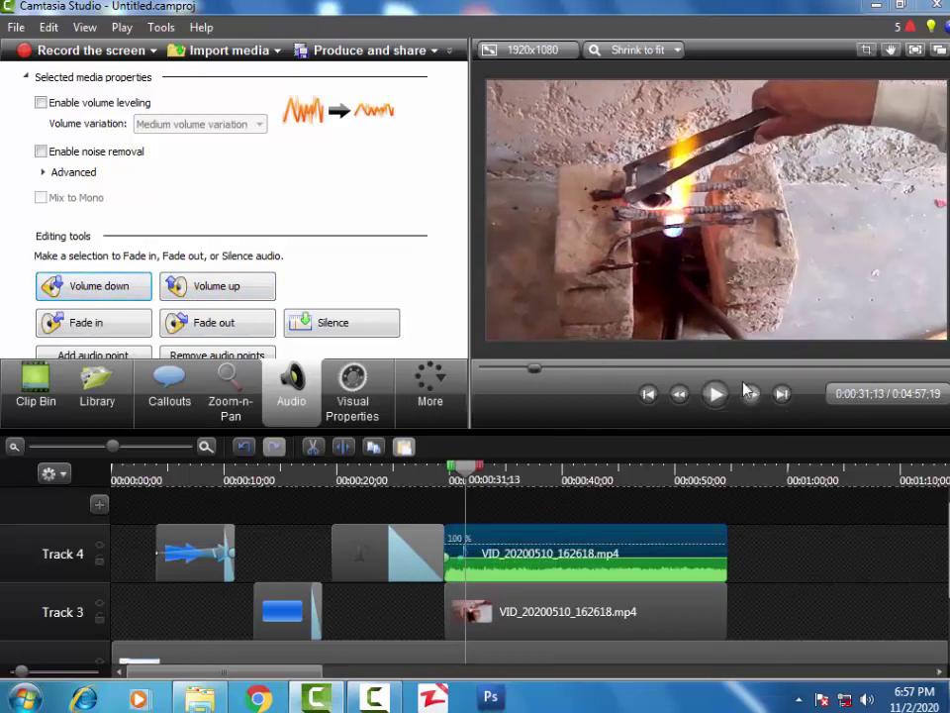
click(716, 394)
click(716, 394)
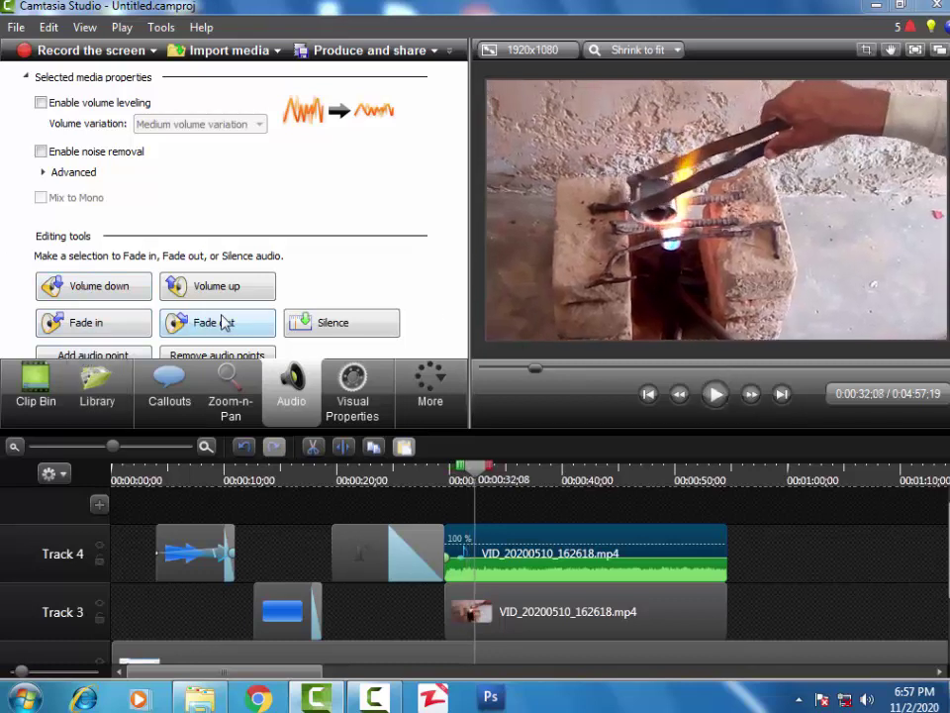
Step: Enable noise removal and volume leveling on the Track 4 audio clip, briefly playing it back after each change
click(40, 152)
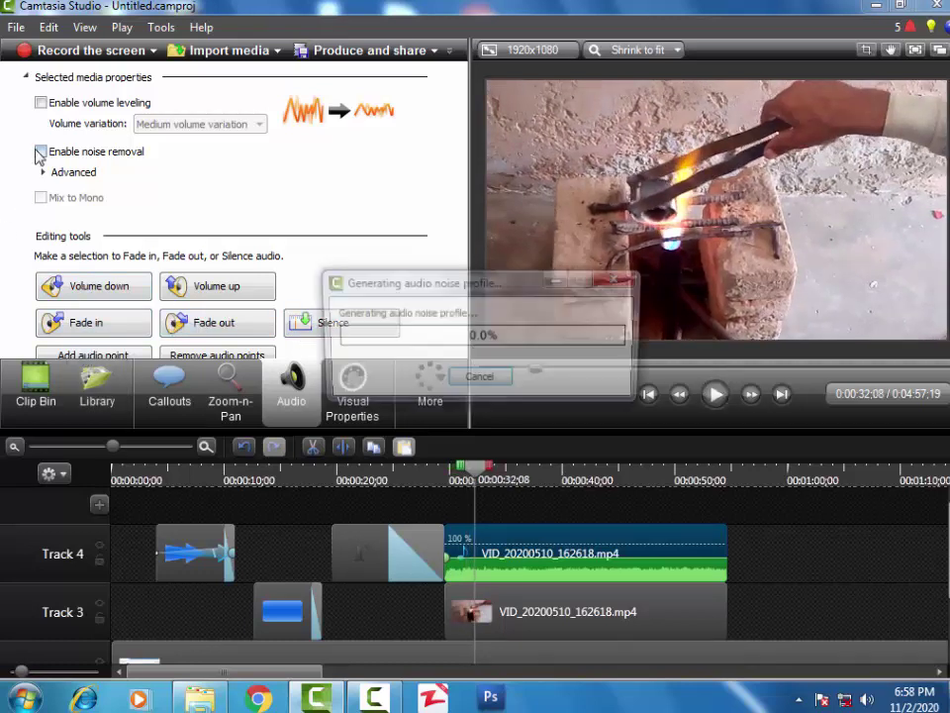
click(716, 395)
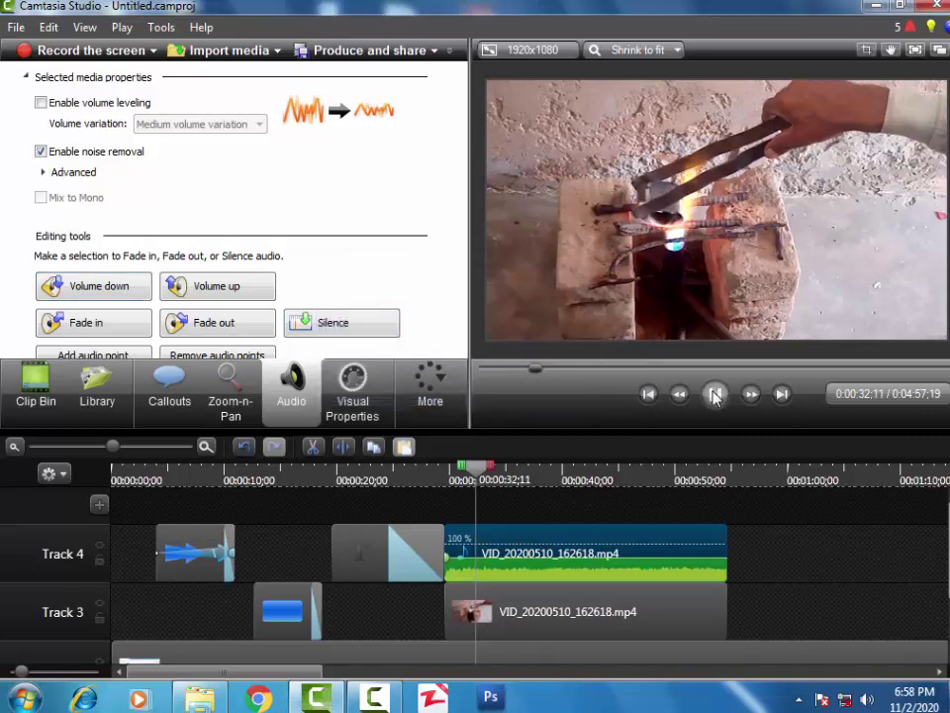
click(716, 394)
click(41, 103)
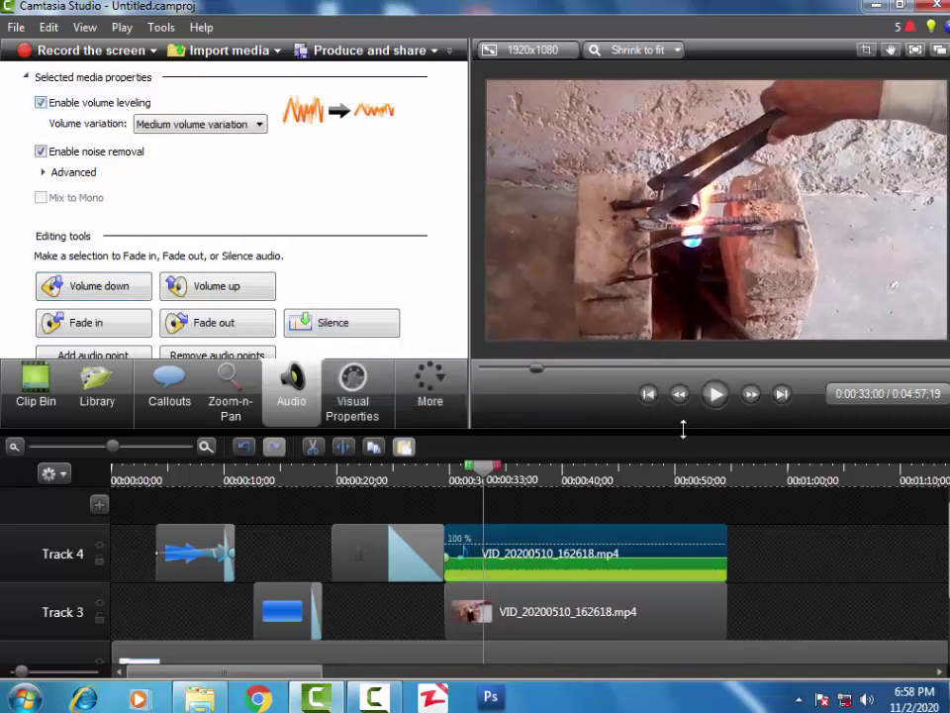
click(718, 395)
click(719, 395)
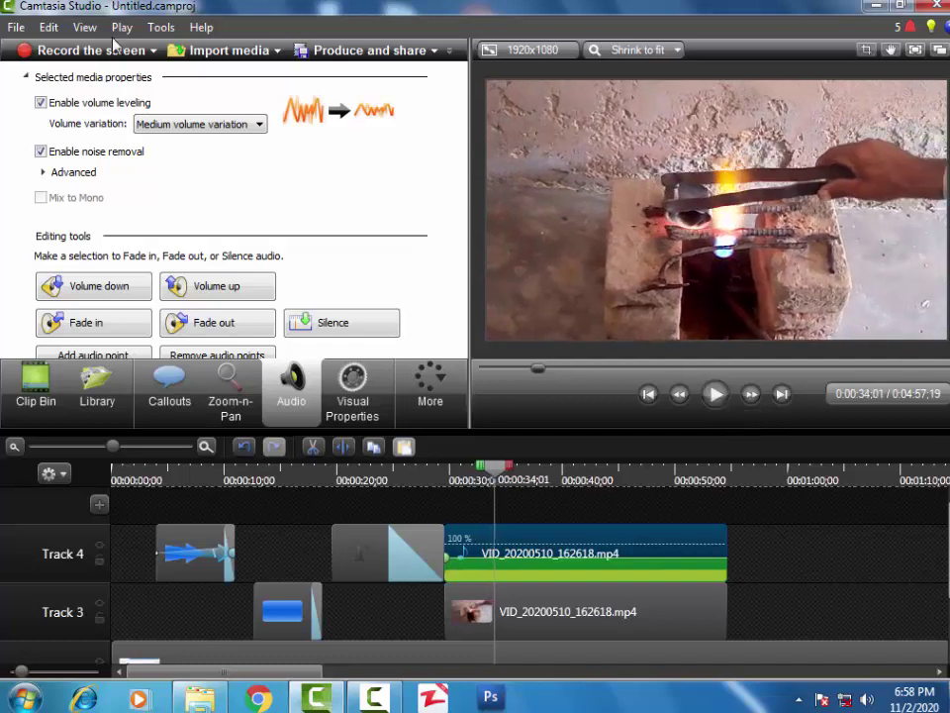
Step: Switch the volume leveling to Custom settings with threshold -39 dB and gain -9 dB, and briefly play the clip back
click(209, 127)
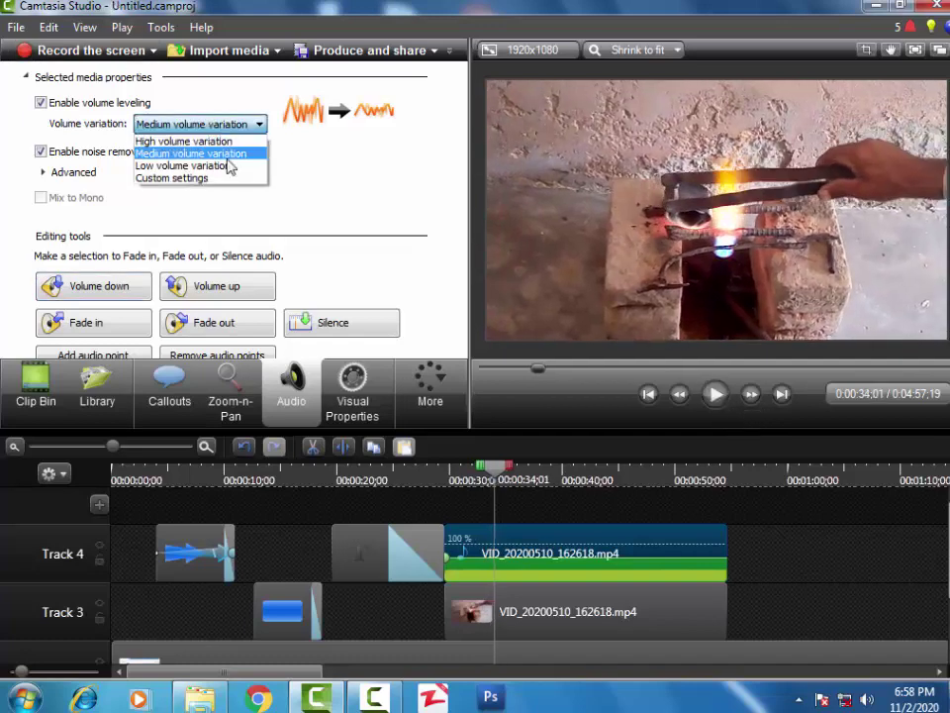
click(195, 165)
click(201, 134)
click(200, 178)
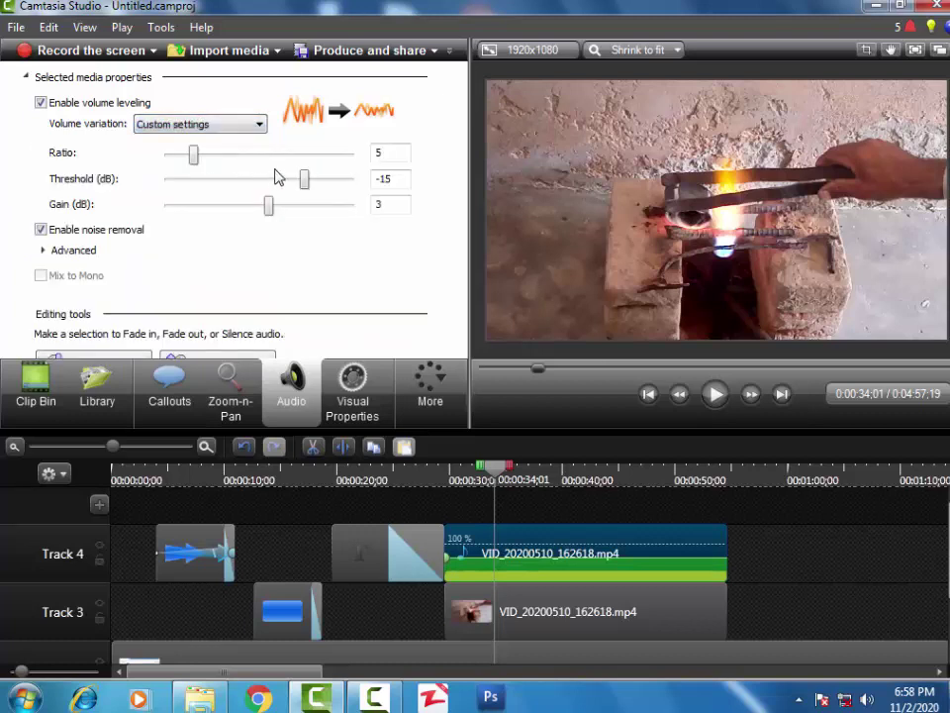
drag(304, 178, 195, 154)
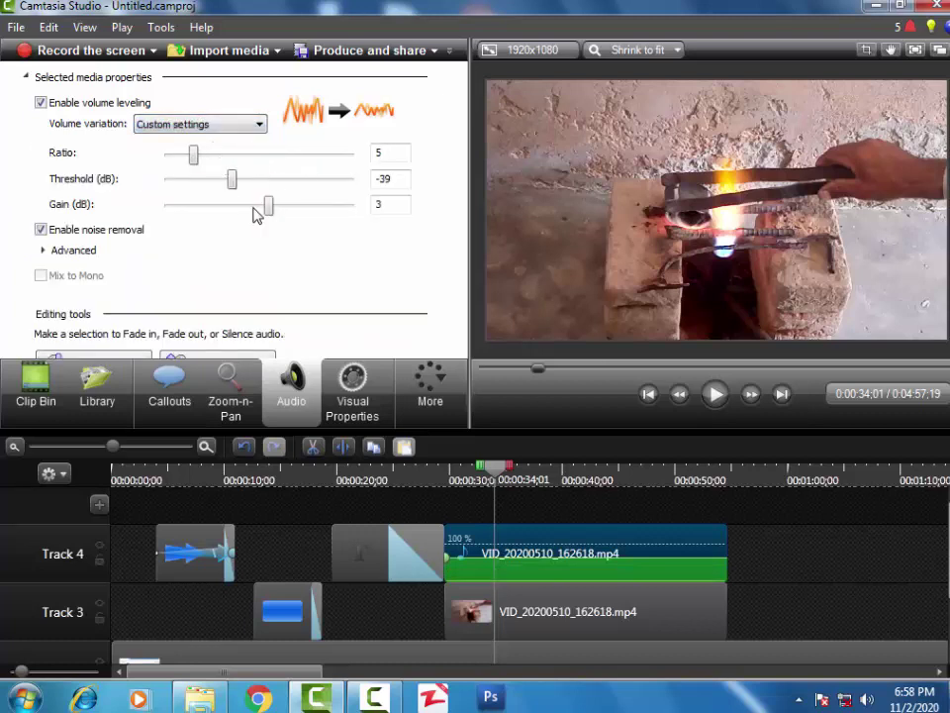
drag(269, 205, 232, 205)
click(726, 401)
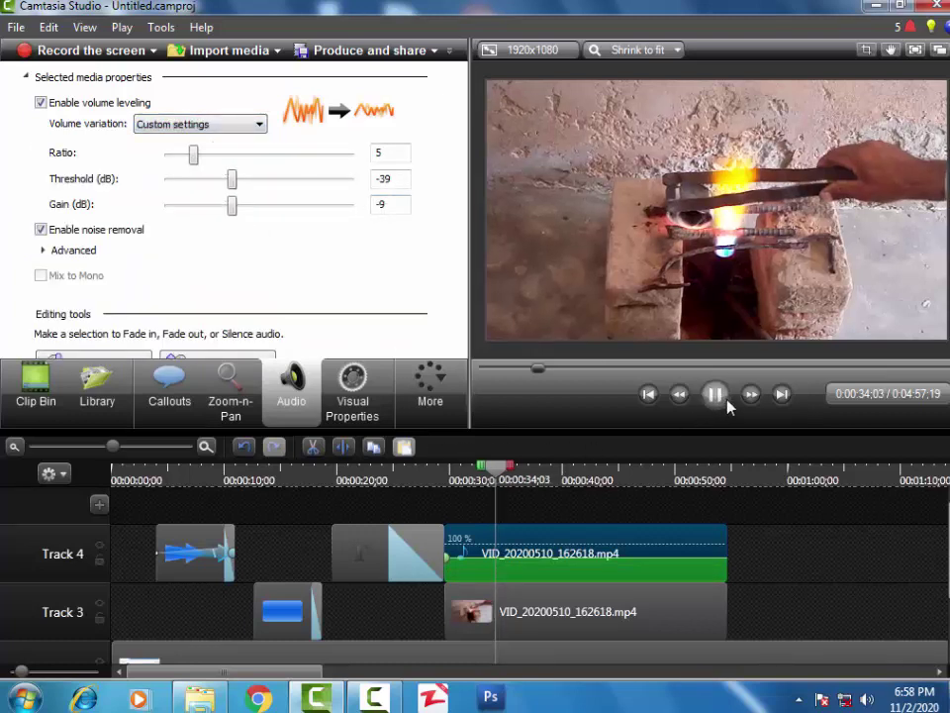
key(space)
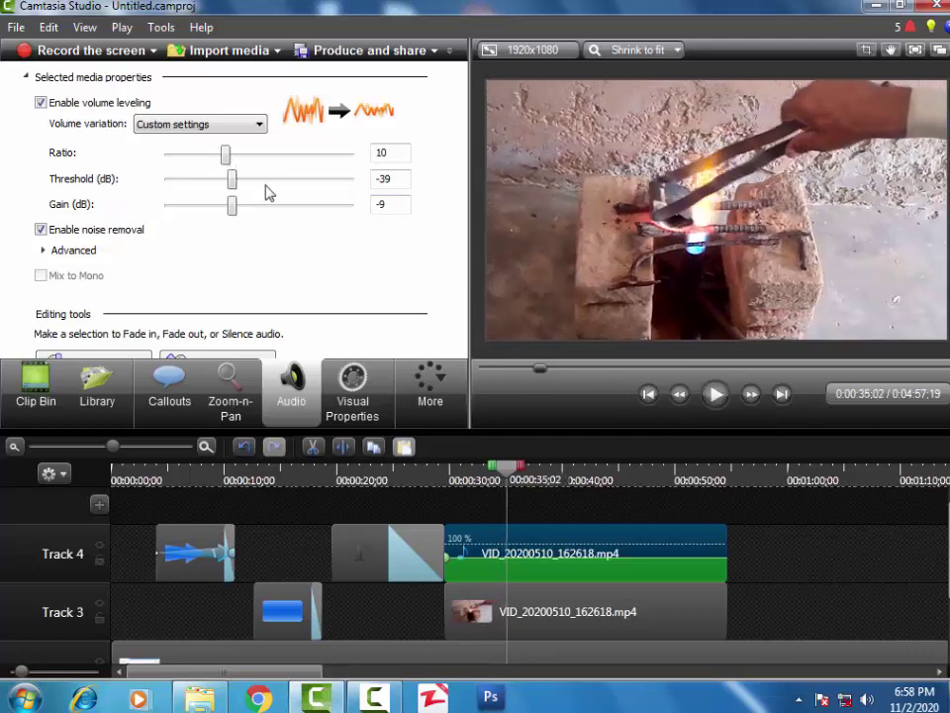
Step: Set the volume leveling to ratio 10, threshold -27 dB and gain 15 dB, and briefly play the clip back
drag(232, 180, 304, 205)
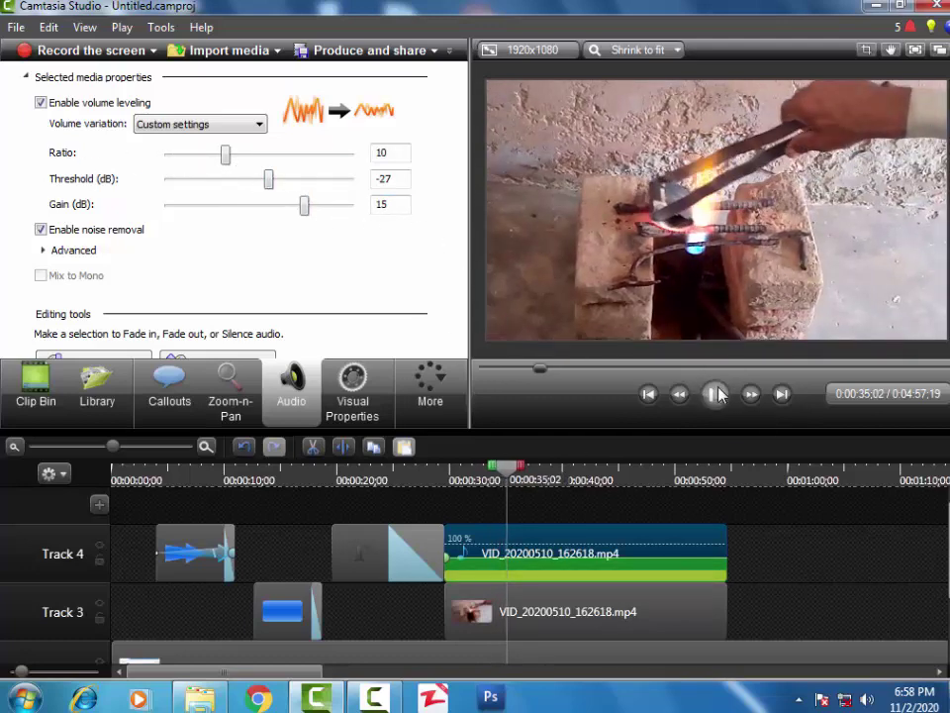
click(717, 394)
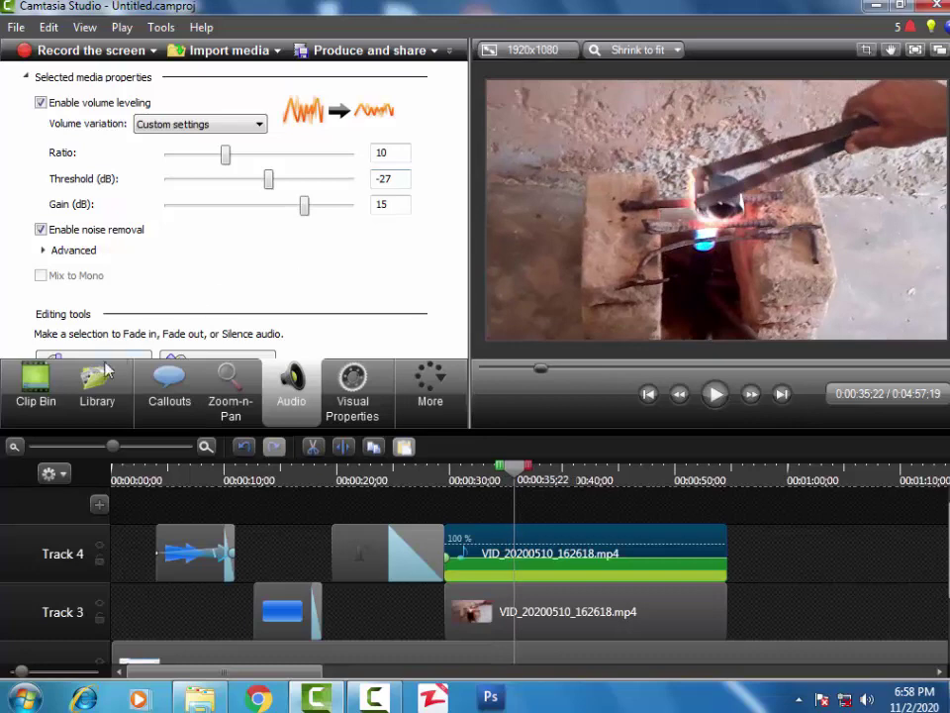
Step: Clear the existing clips from the timeline tracks and place the last four B612 photos in sequence at the start of Track 4
click(364, 408)
click(46, 379)
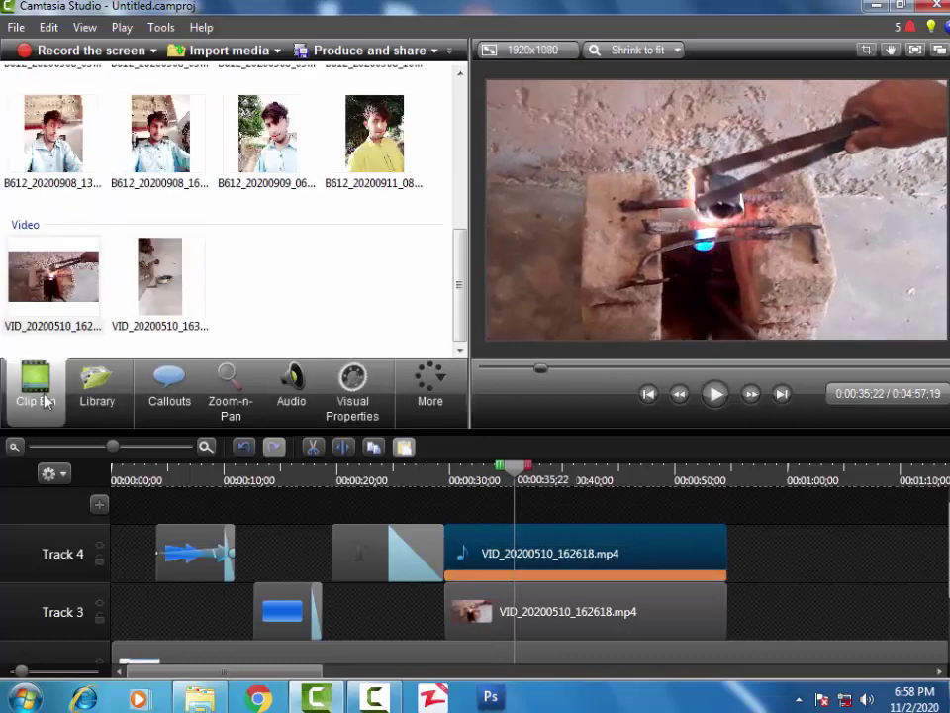
drag(753, 560, 8, 665)
key(Delete)
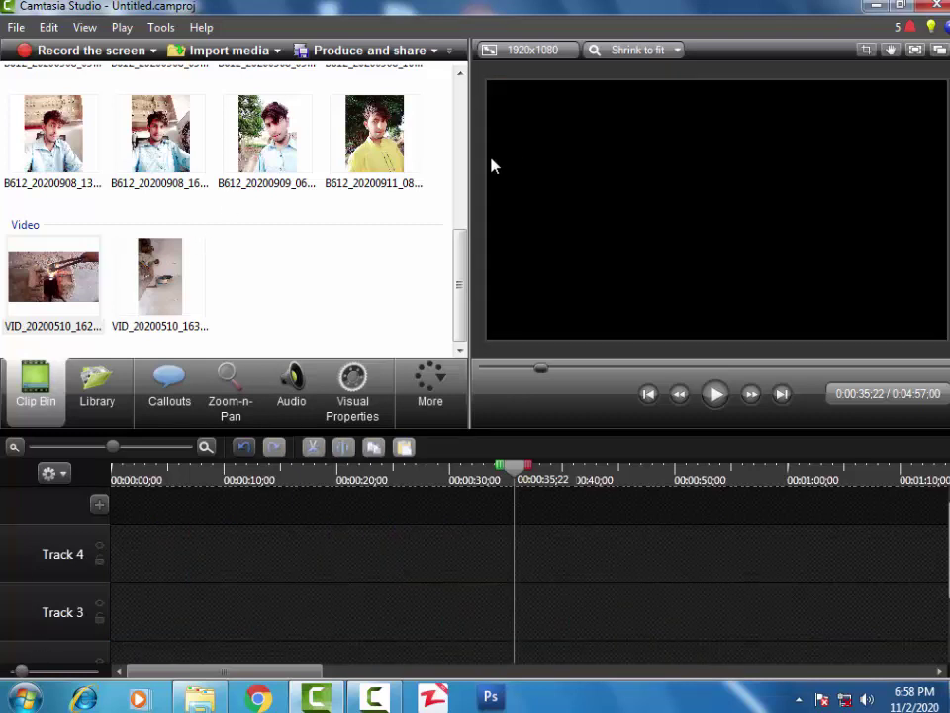
drag(441, 160, 5, 118)
drag(158, 134, 112, 544)
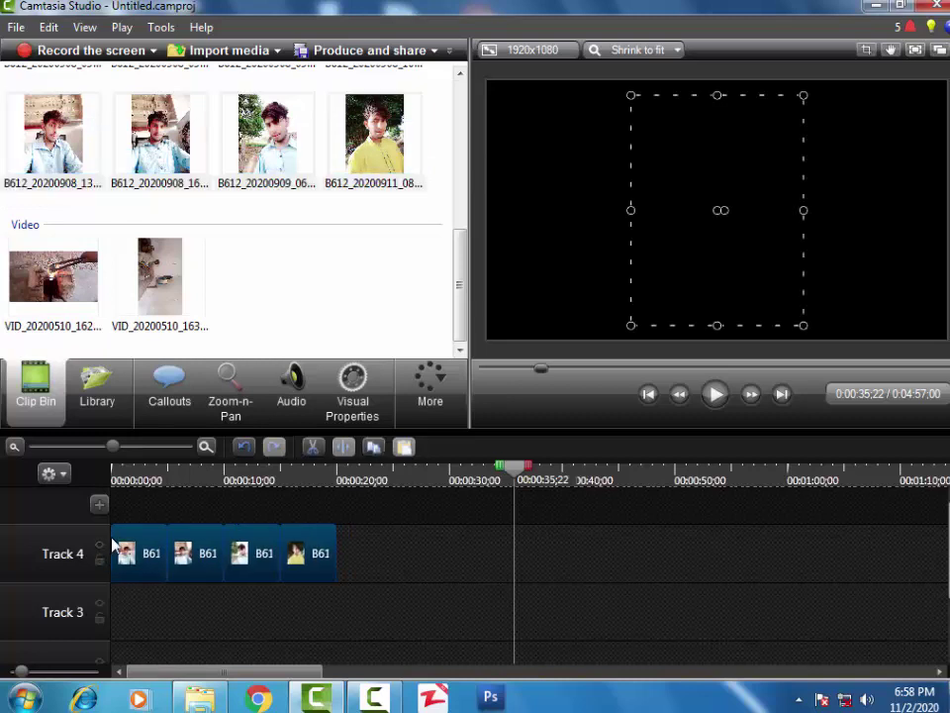
Step: Add a Barn transition at the start of the first photo and a Blinds transition between the first and second photos
click(428, 388)
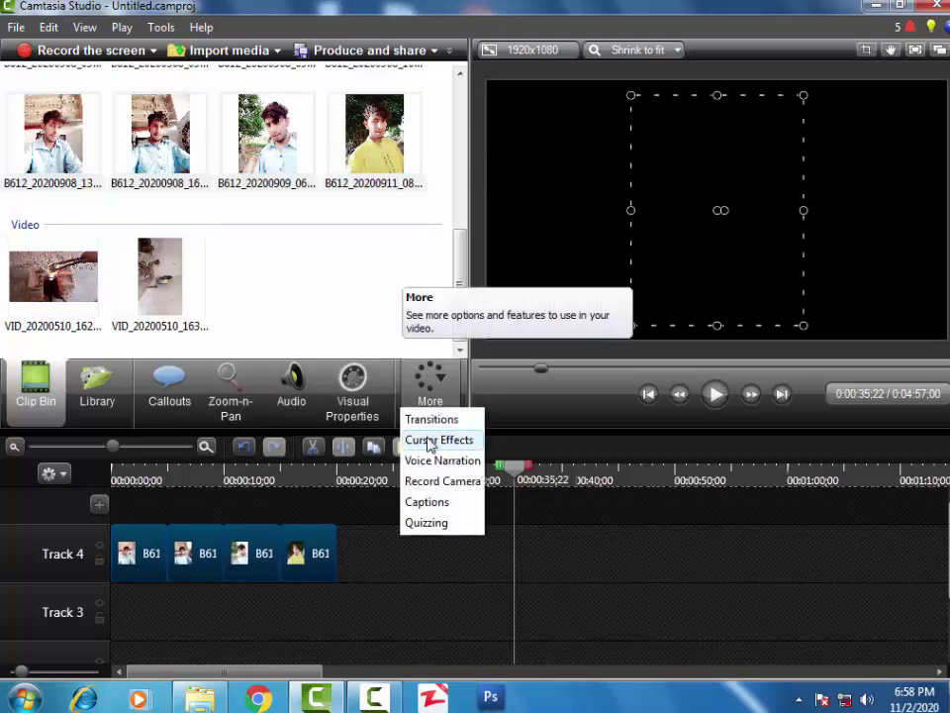
click(431, 420)
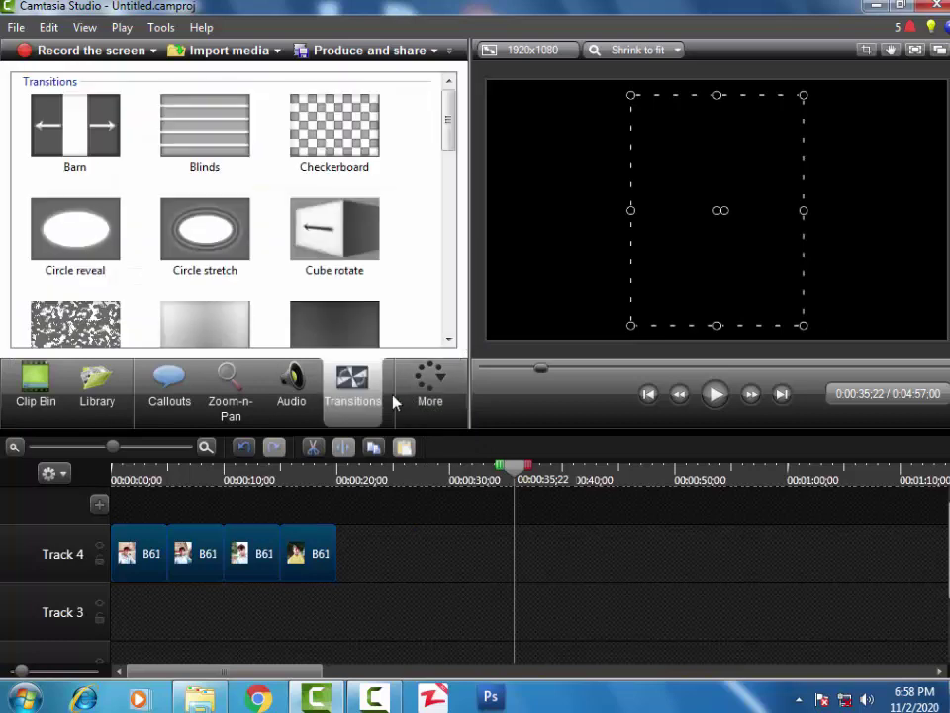
drag(35, 155, 115, 559)
drag(170, 127, 212, 293)
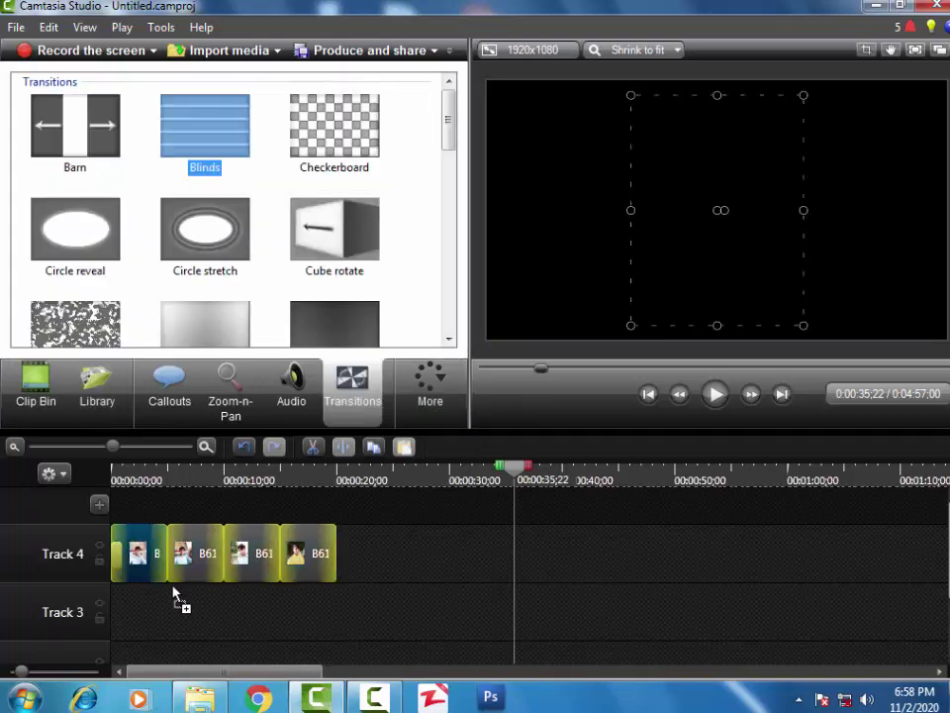
drag(168, 572, 169, 572)
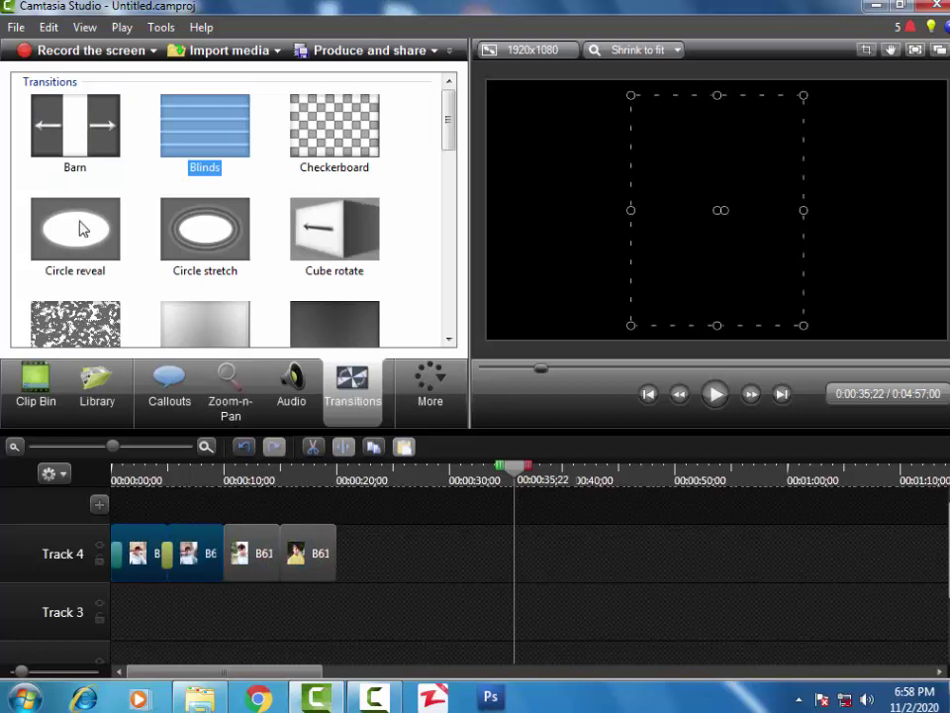
Step: Add Circle reveal between the second and third photos, Circle stretch between the third and fourth, and Cube rotate at the fourth photo's end
drag(82, 229, 213, 561)
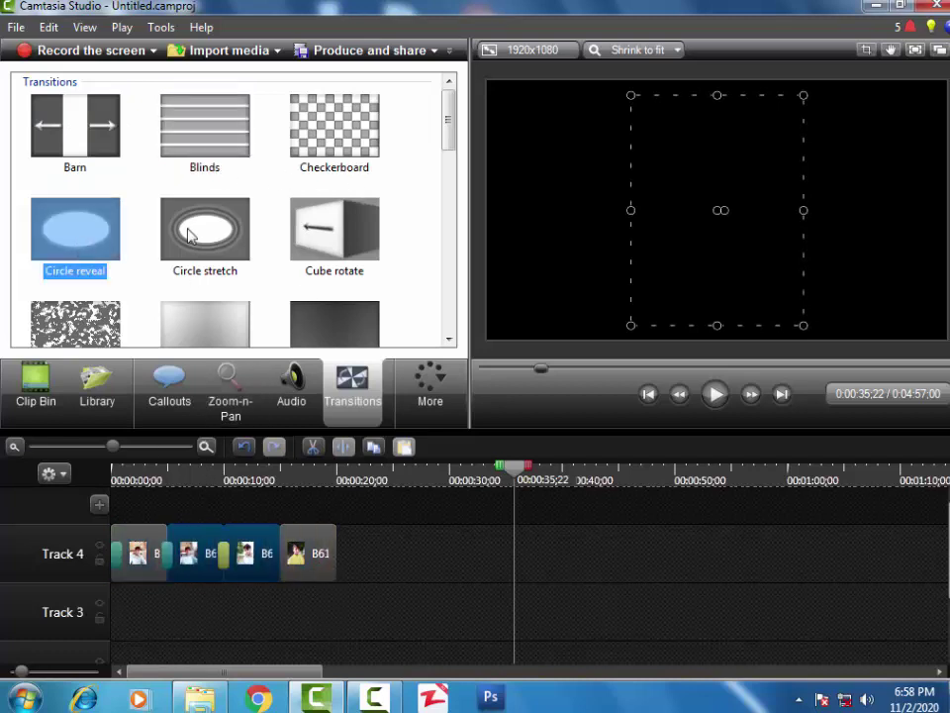
drag(205, 228, 280, 552)
click(334, 245)
drag(335, 246, 335, 555)
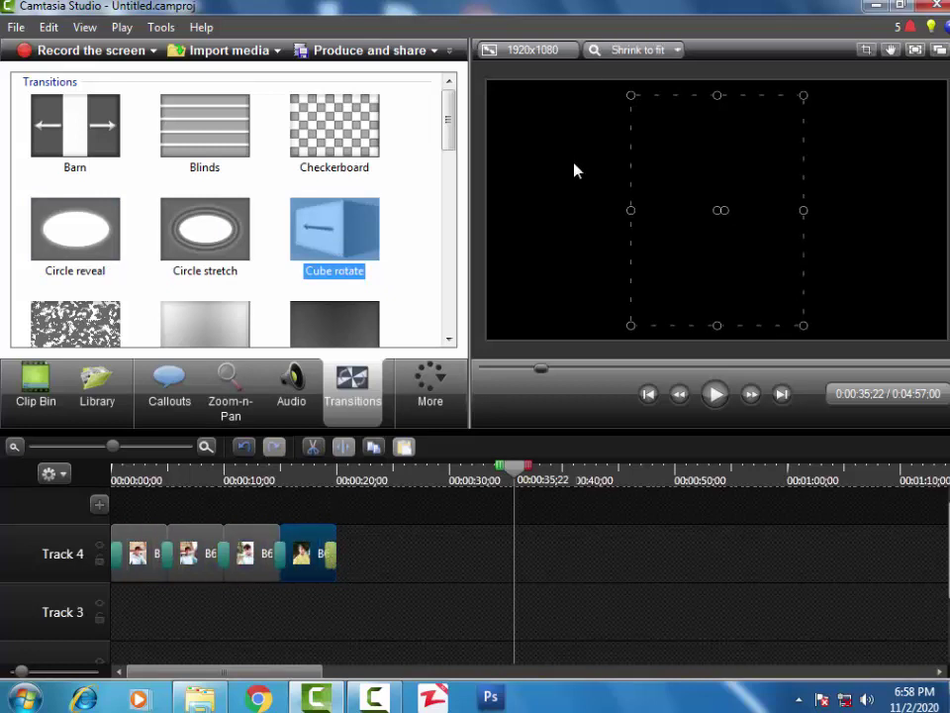
Step: Play the photo sequence from the beginning to preview its transitions
click(484, 369)
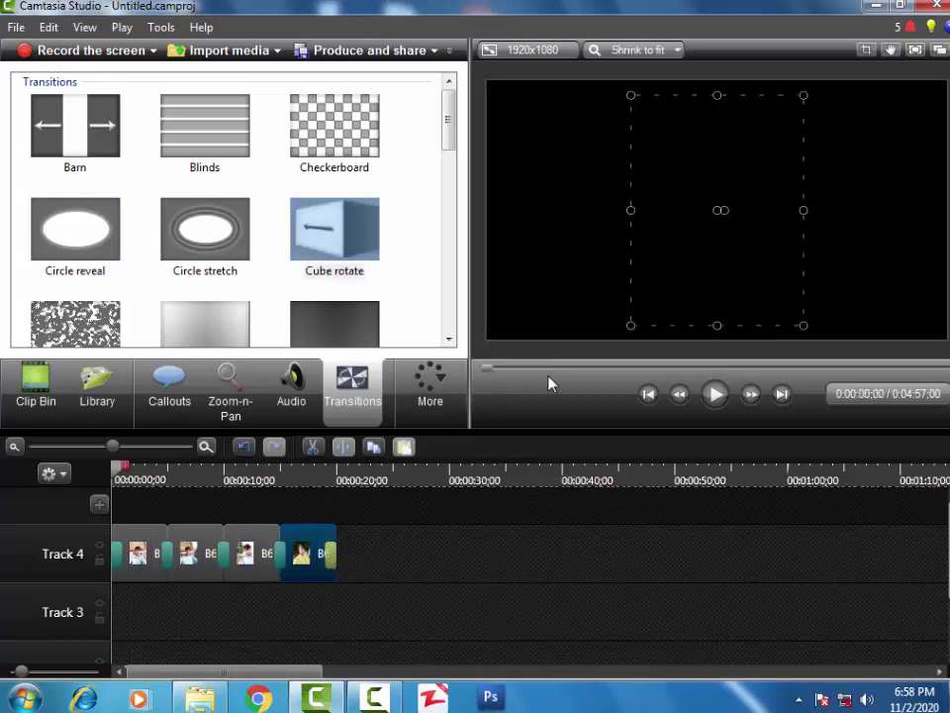
click(715, 394)
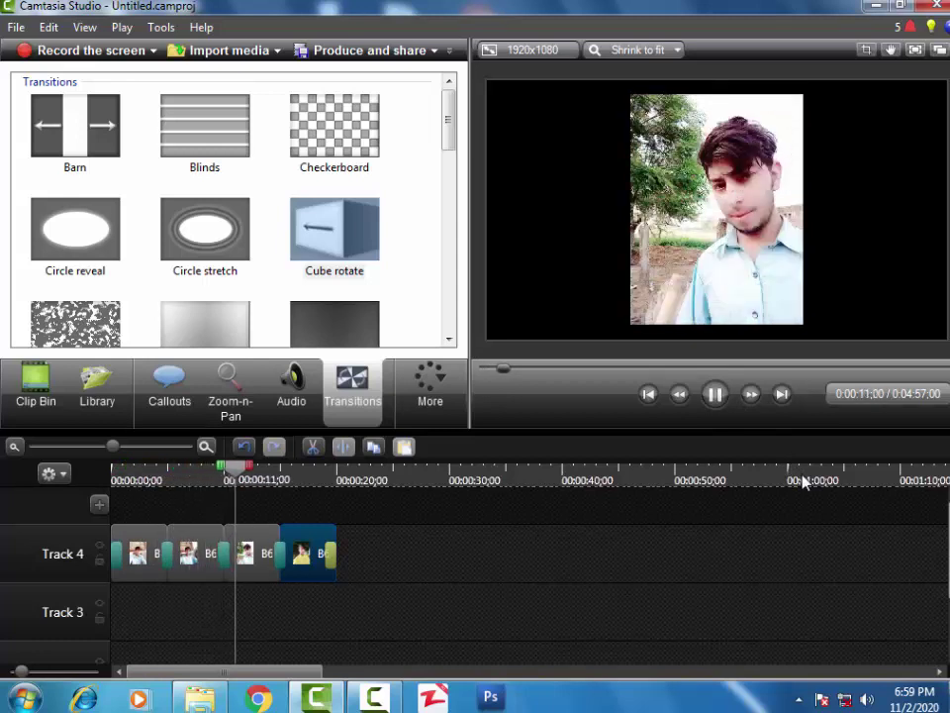
click(715, 393)
Step: Enlarge the first photo to fill the canvas height, reposition it around the subject, and briefly play it back
key(c)
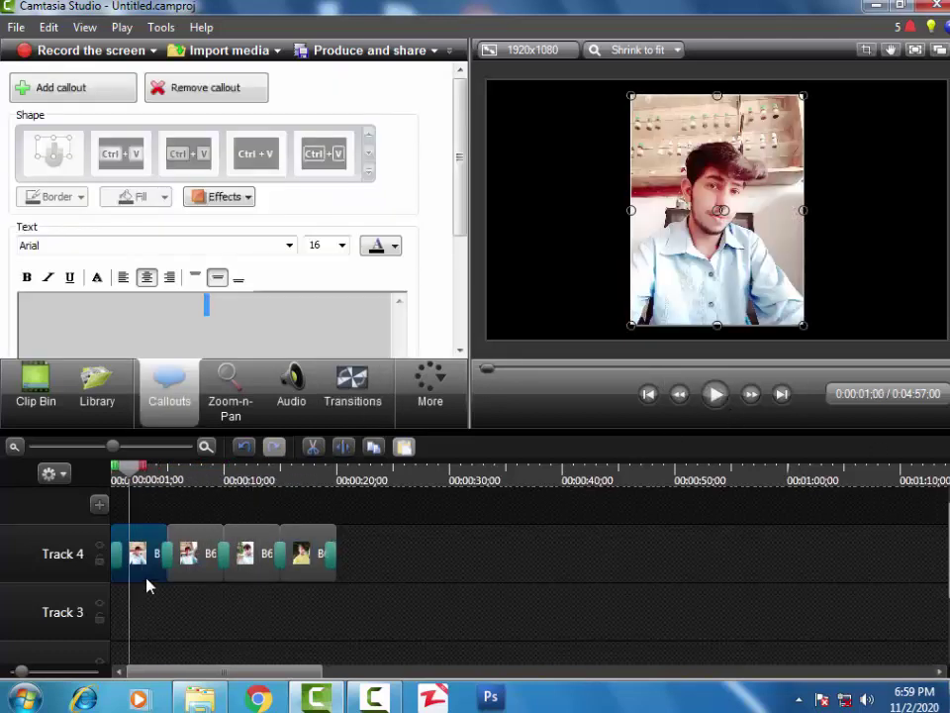
drag(632, 324, 528, 344)
drag(654, 188, 711, 319)
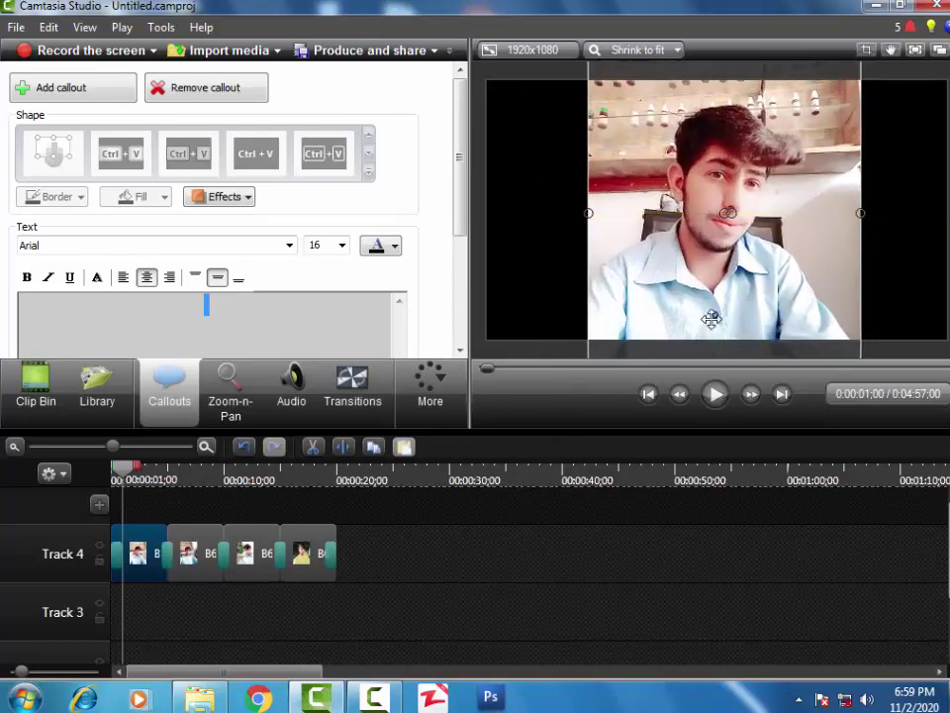
click(716, 395)
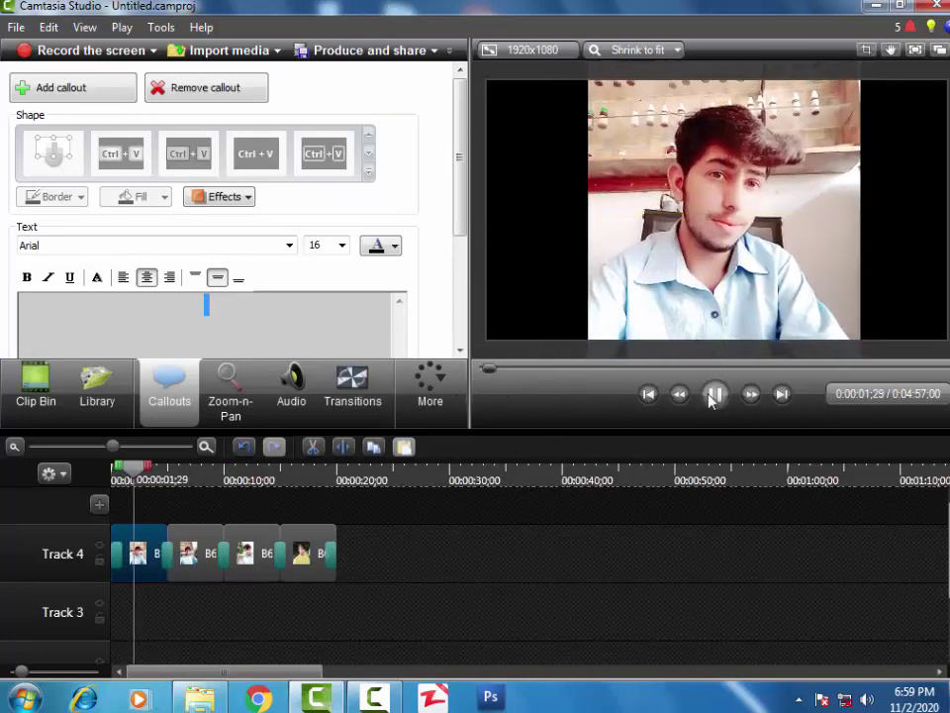
click(715, 393)
Step: Enlarge the second photo on the canvas beyond the frame height and reposition it around the subject
click(187, 554)
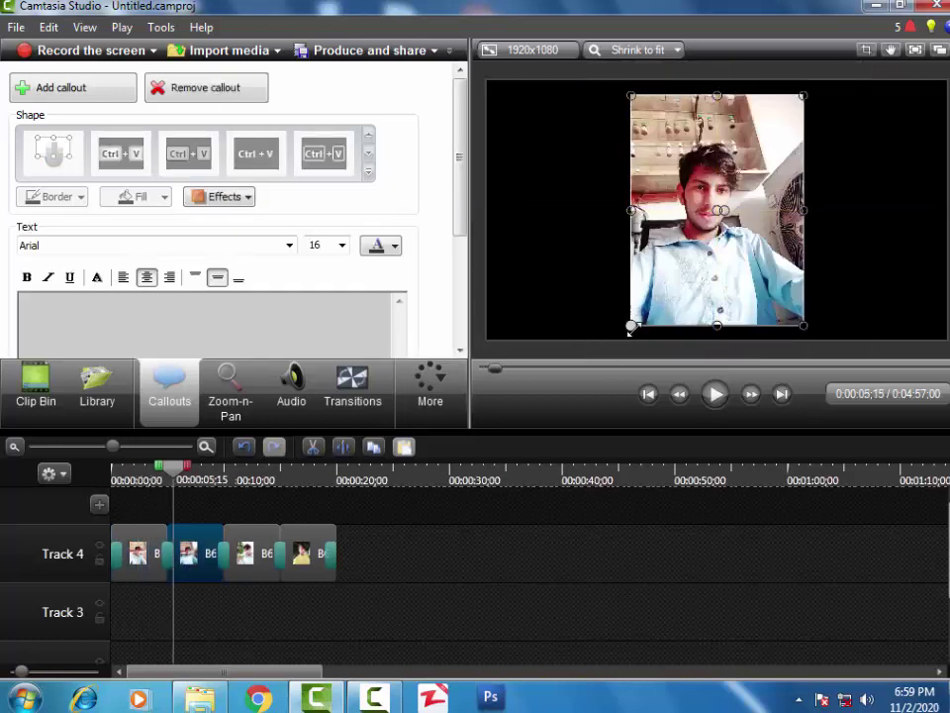
drag(631, 325, 538, 339)
drag(670, 271, 710, 233)
Step: Enlarge the third photo slightly so it fills the canvas height, and reposition it
click(262, 573)
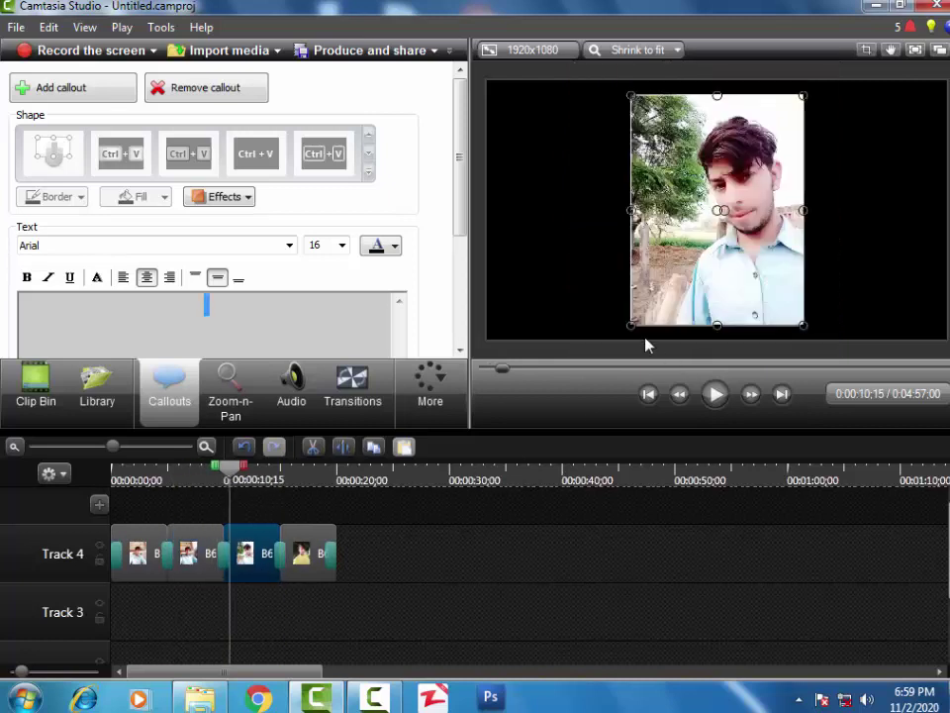
drag(628, 333, 605, 351)
drag(657, 261, 664, 244)
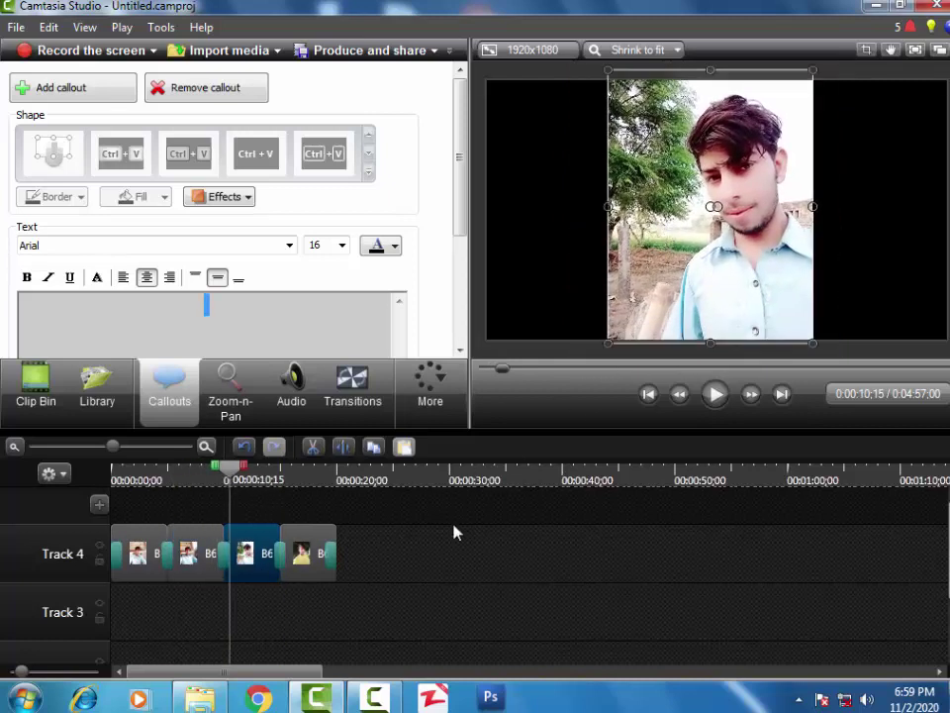
Step: Enlarge the fourth photo well beyond the canvas height and reposition it so the face is in frame
click(318, 568)
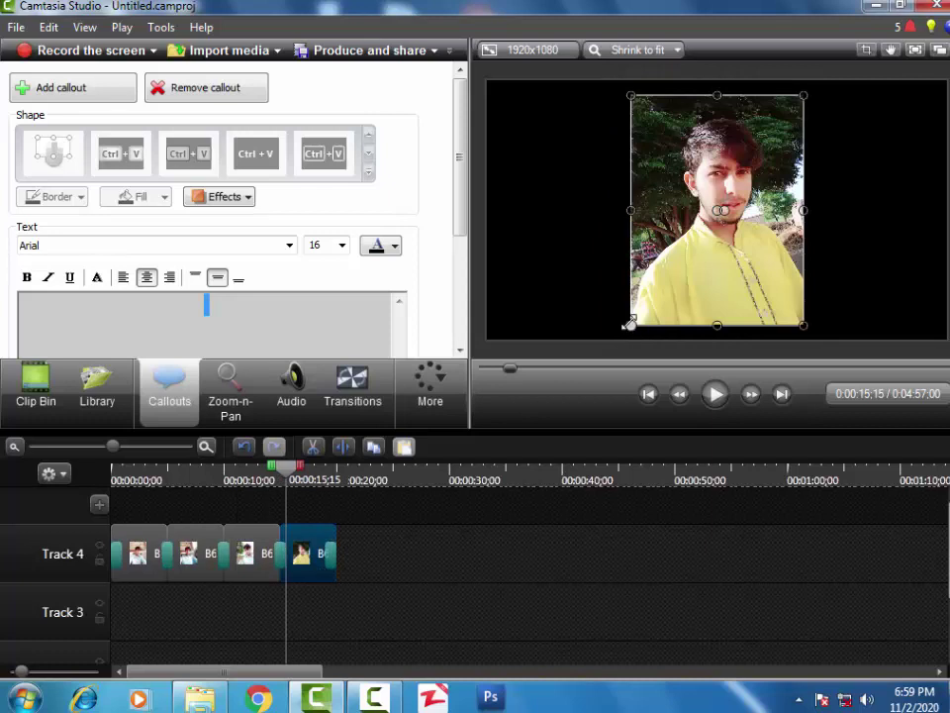
drag(628, 324, 484, 340)
drag(644, 233, 675, 197)
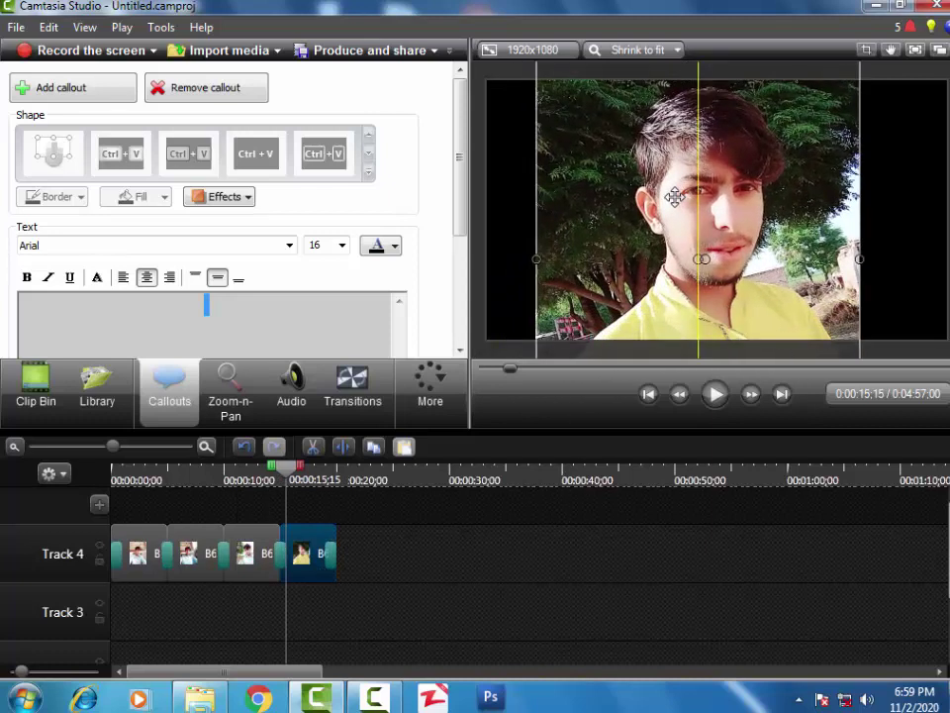
Step: Play back the fourth photo, and preview the resized photo sequence with its transitions from the beginning
click(715, 394)
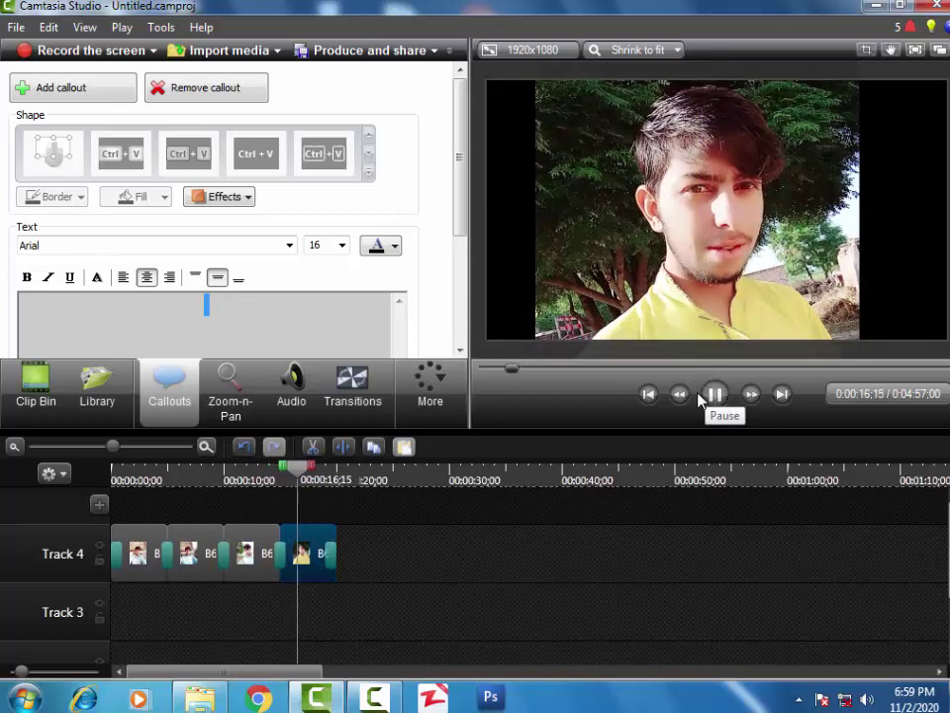
click(709, 395)
click(587, 368)
click(714, 394)
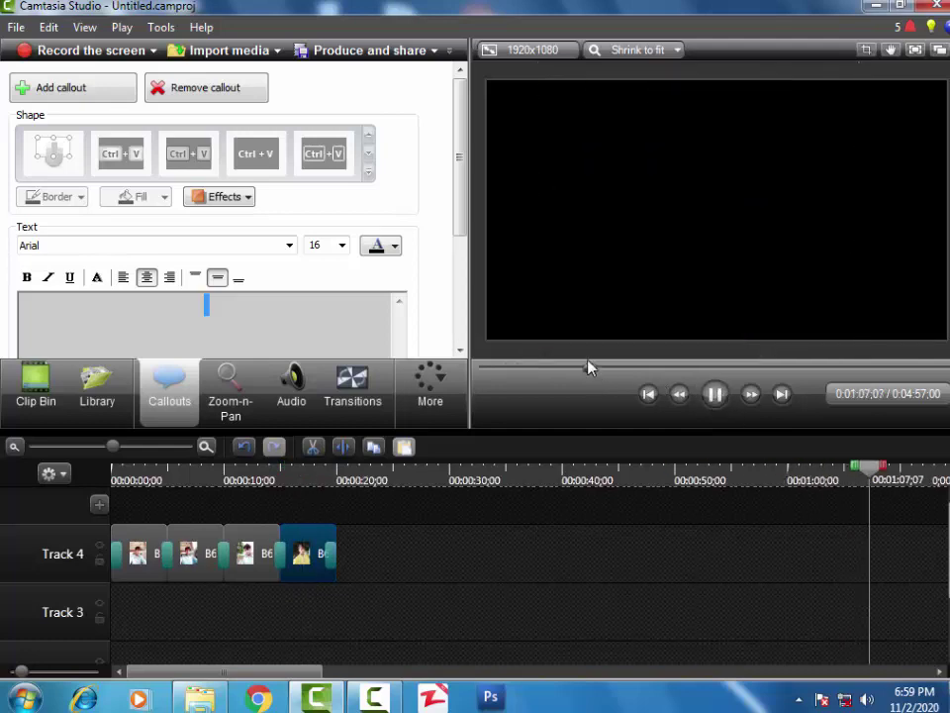
click(511, 370)
click(715, 394)
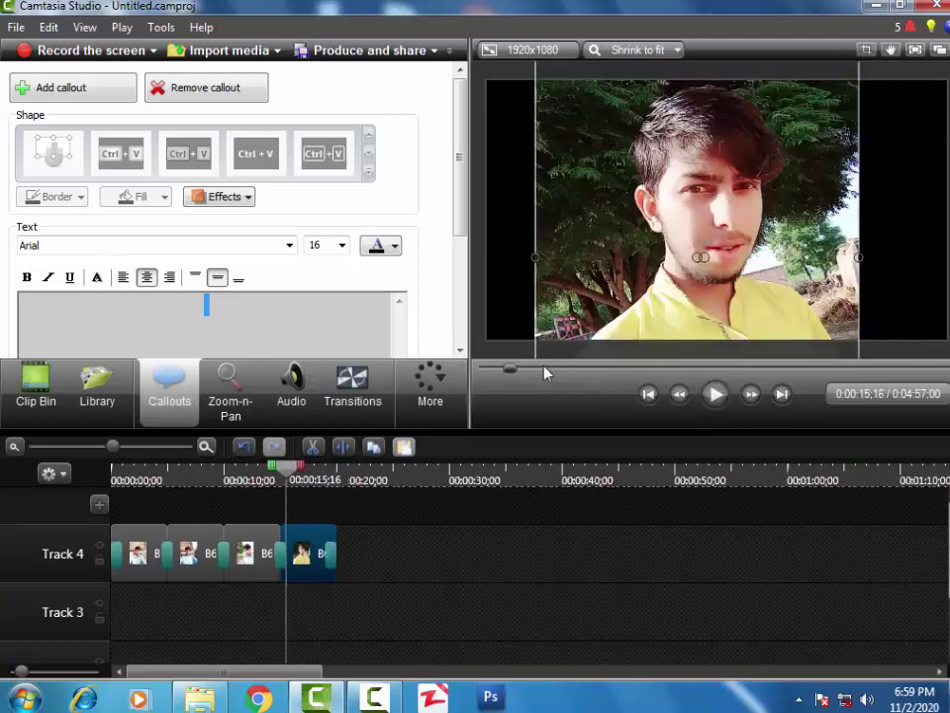
click(482, 370)
click(717, 395)
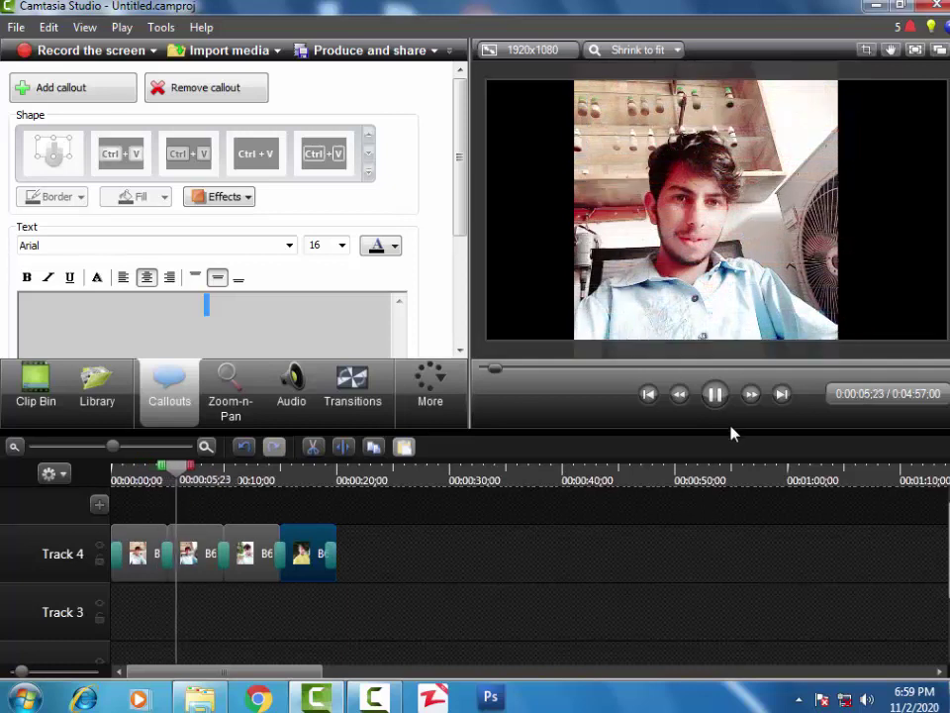
click(717, 395)
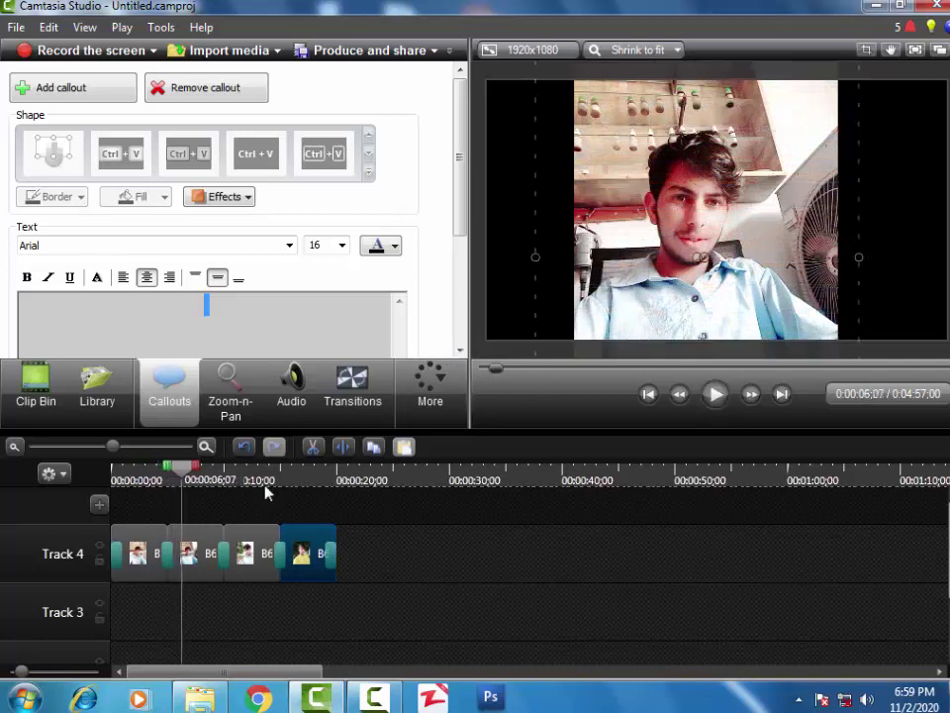
Step: Add the capture-2.trec recording to the timeline above the photo sequence and play it briefly
click(432, 398)
click(344, 607)
click(16, 404)
click(39, 270)
scroll(109, 268, up, 3)
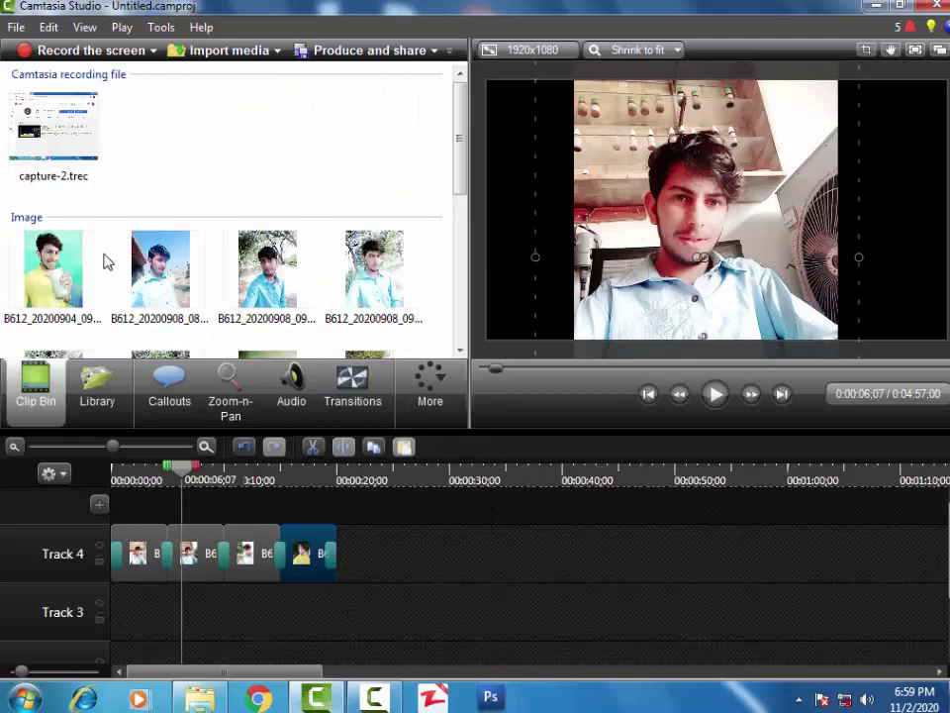
drag(57, 109, 266, 610)
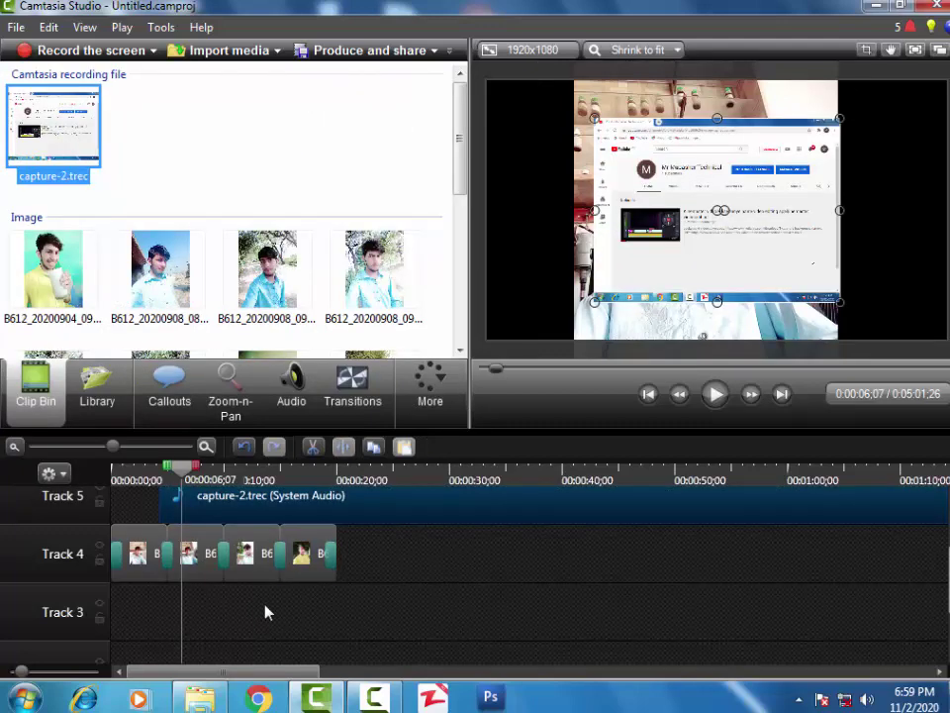
click(714, 394)
click(713, 394)
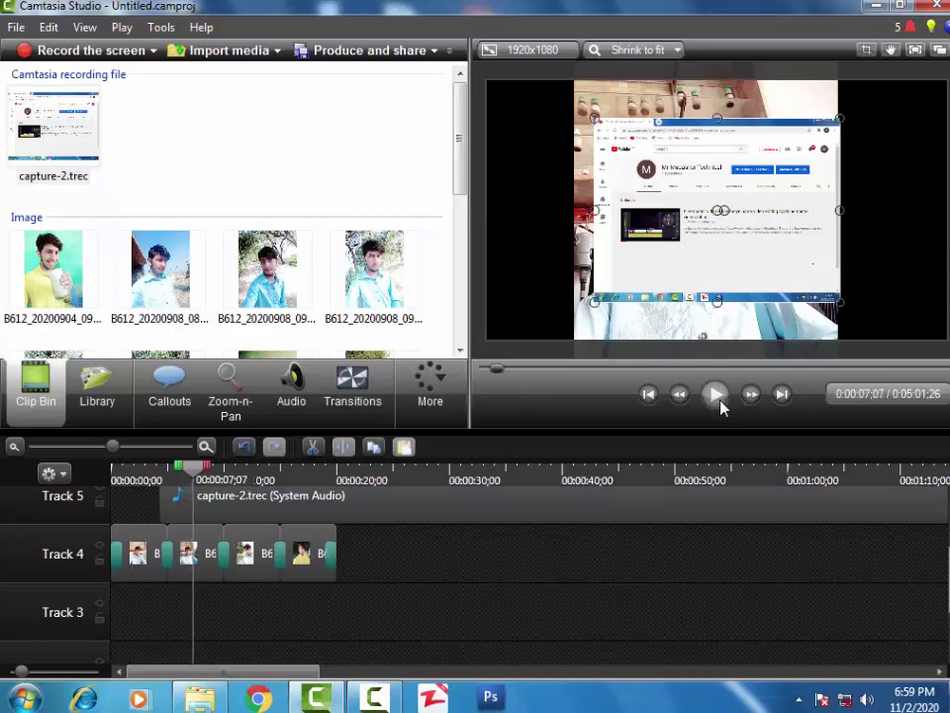
Step: Separate the audio from the capture-2.trec screen clip and delete the separated audio clip
click(657, 503)
scroll(657, 503, up, 2)
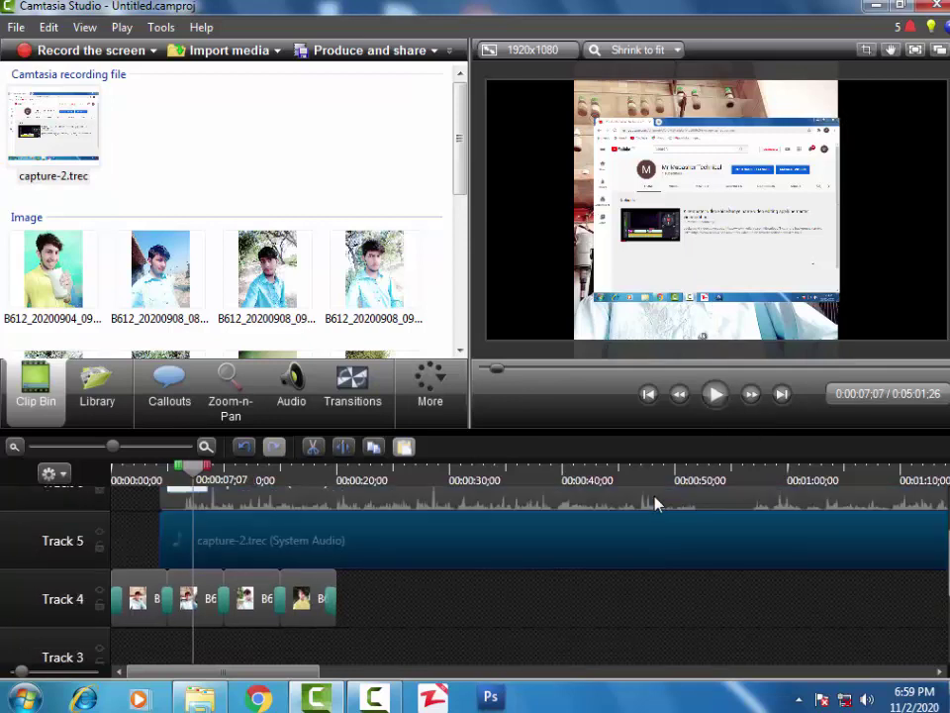
right_click(399, 552)
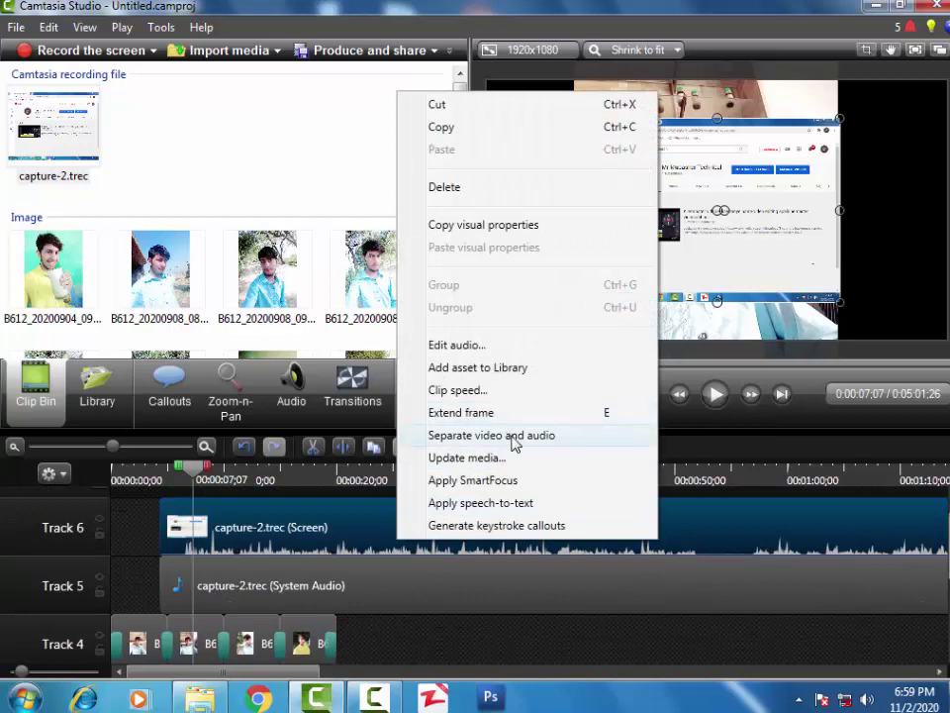
click(500, 433)
click(388, 547)
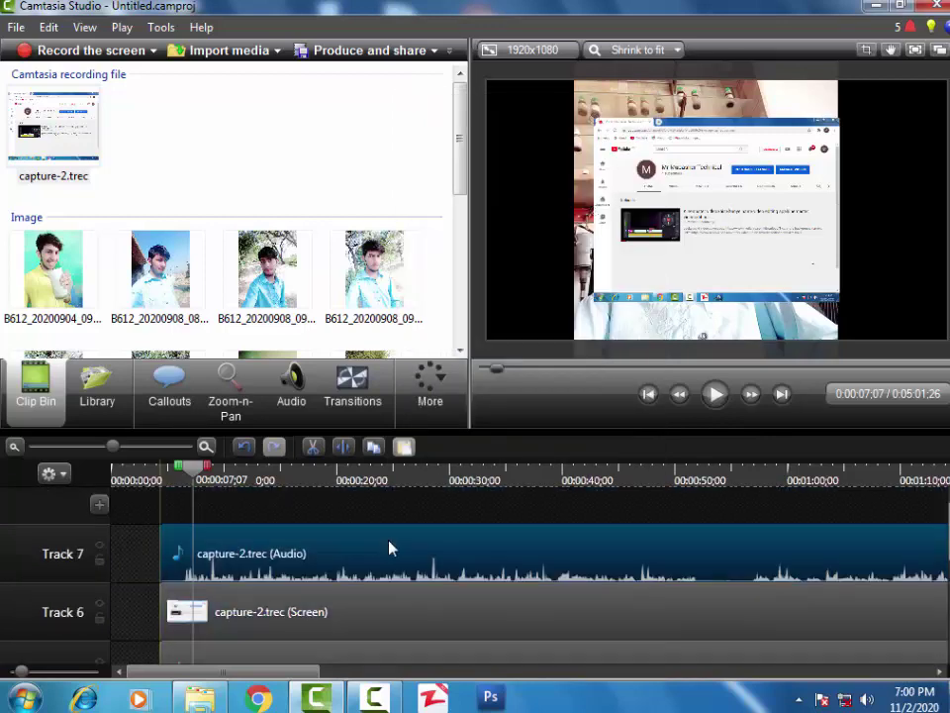
key(Delete)
Step: Nudge the screen recording slightly left on the canvas, and set its cursor effects to Highlight, with Rings for both left-click and right-click
click(327, 605)
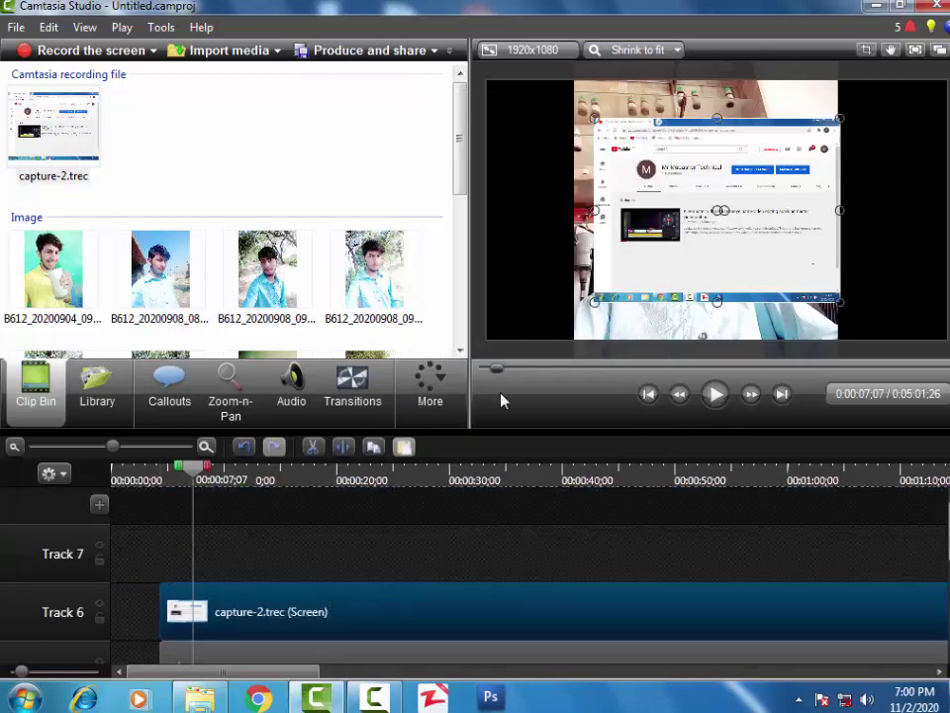
drag(645, 199, 645, 199)
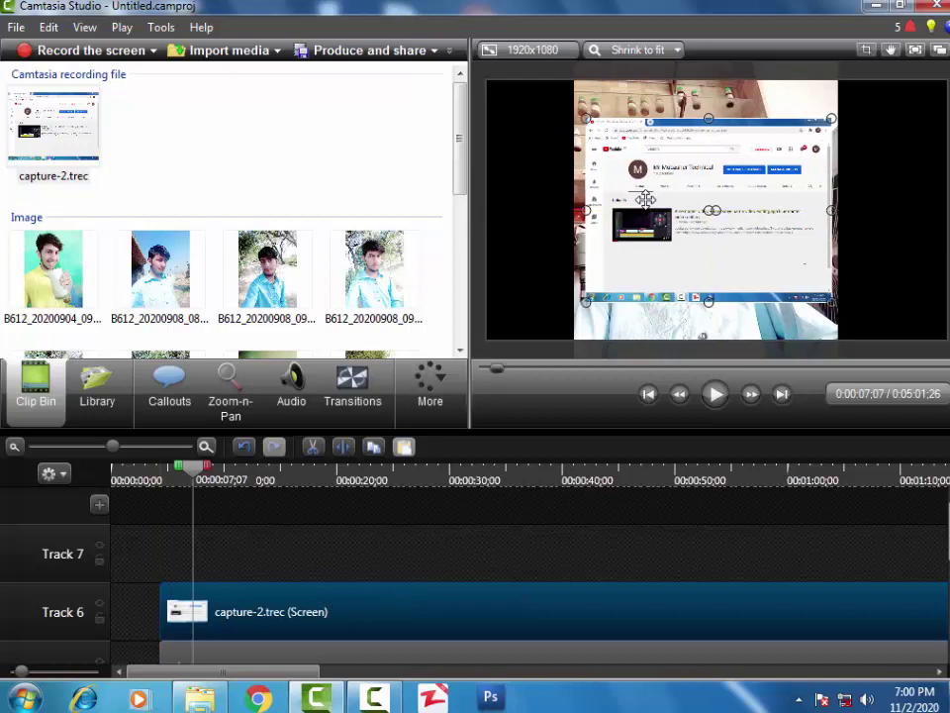
click(430, 385)
click(438, 419)
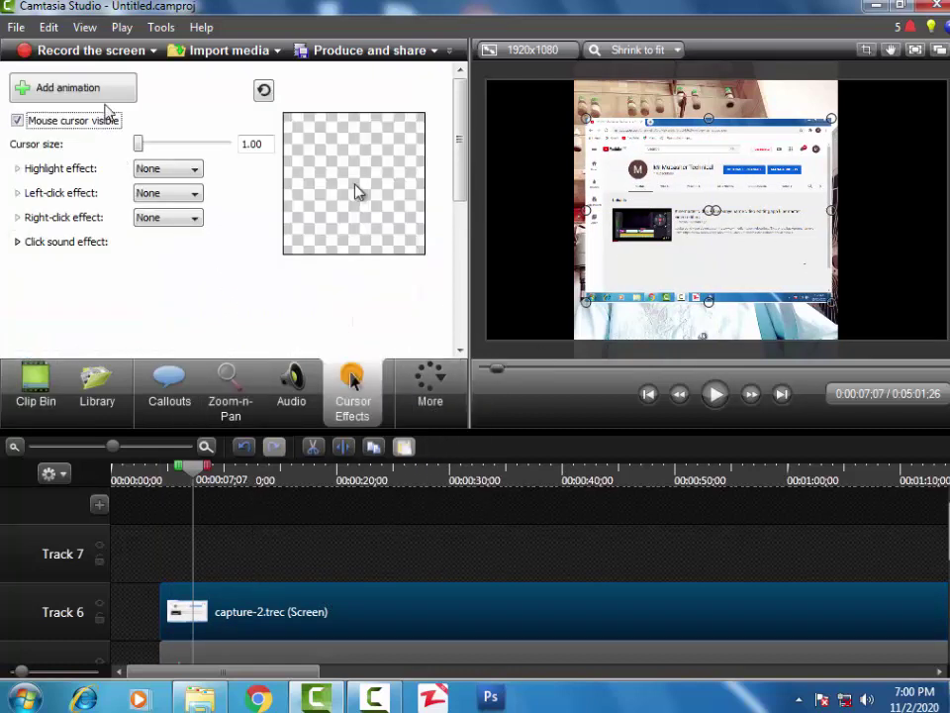
click(186, 170)
click(184, 197)
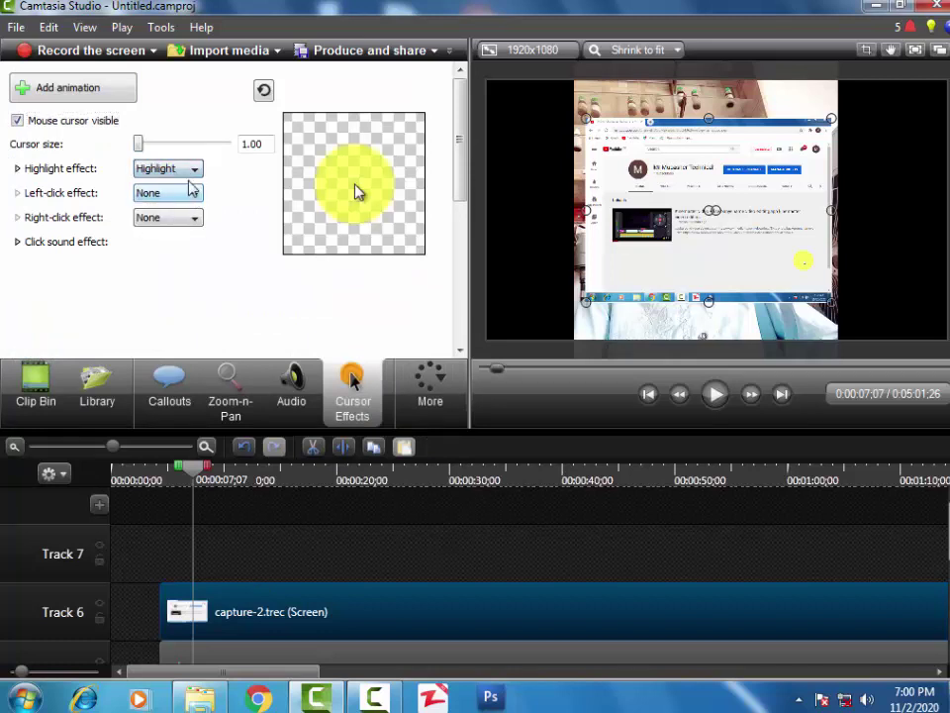
click(189, 184)
click(179, 220)
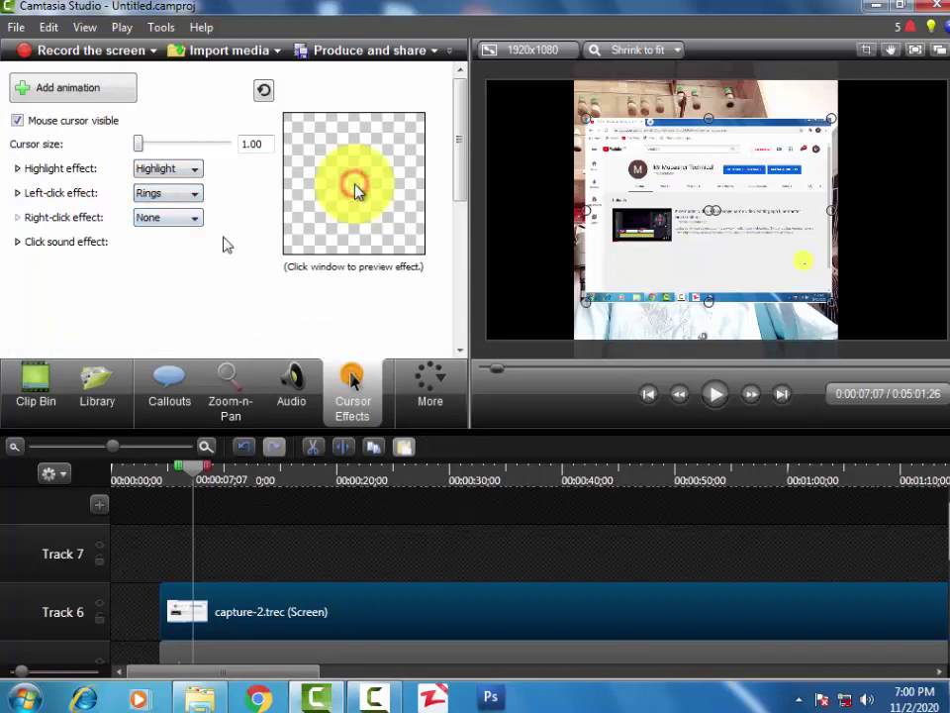
click(197, 218)
click(196, 247)
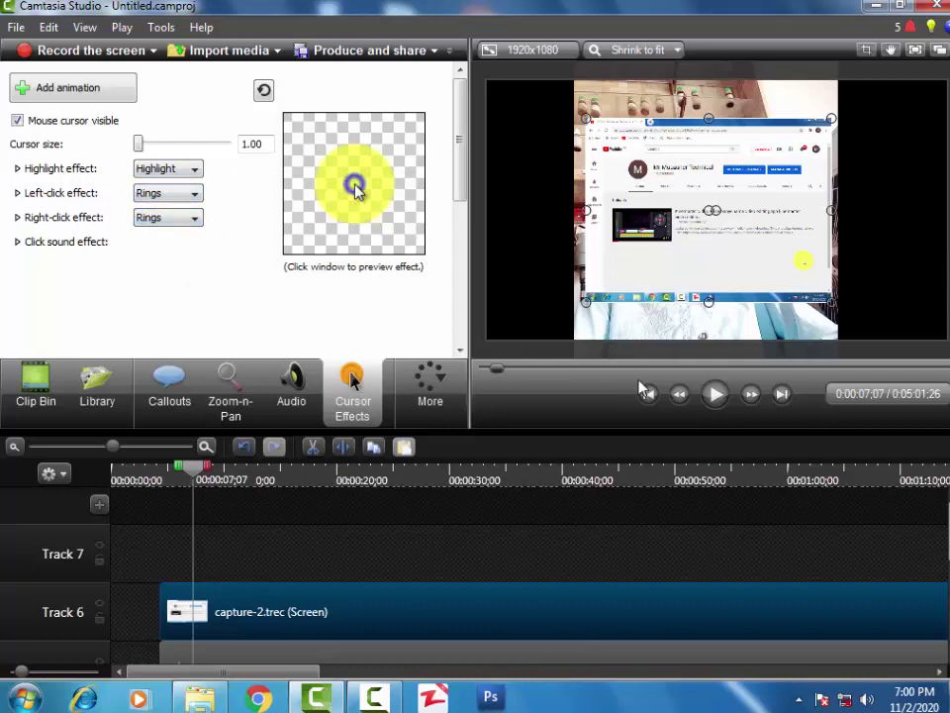
Step: Play the recording and skip ahead to about 0:02:17 to preview the cursor effects
click(718, 394)
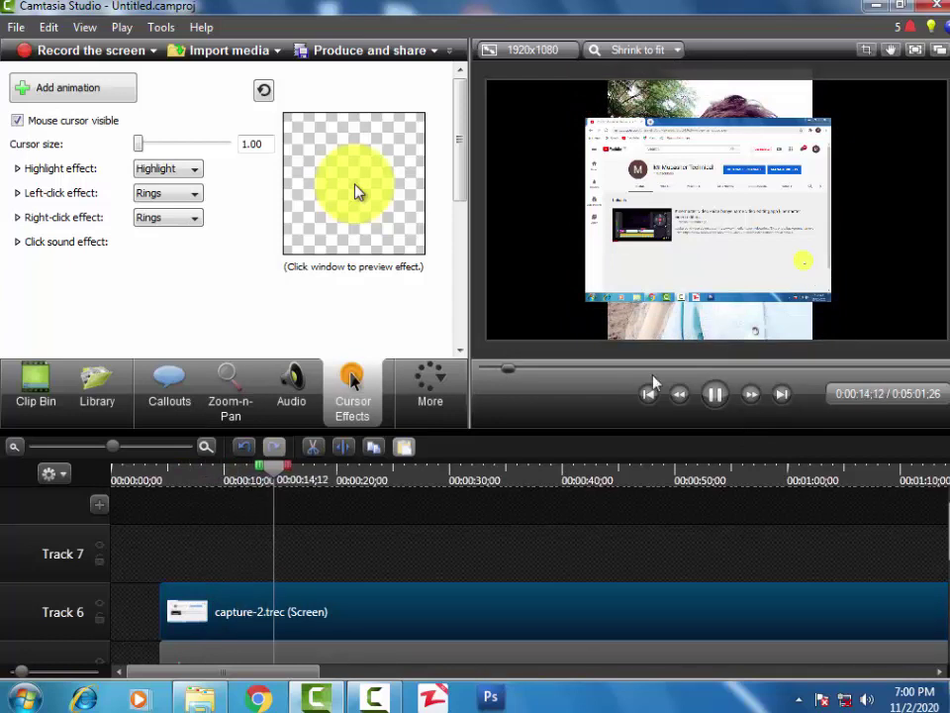
click(684, 368)
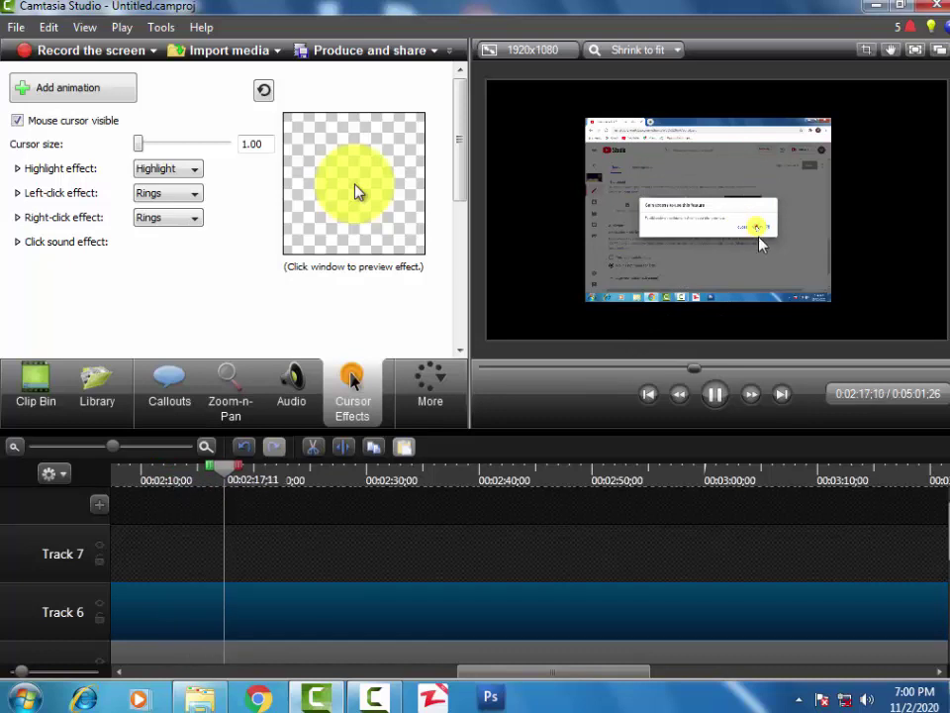
click(715, 394)
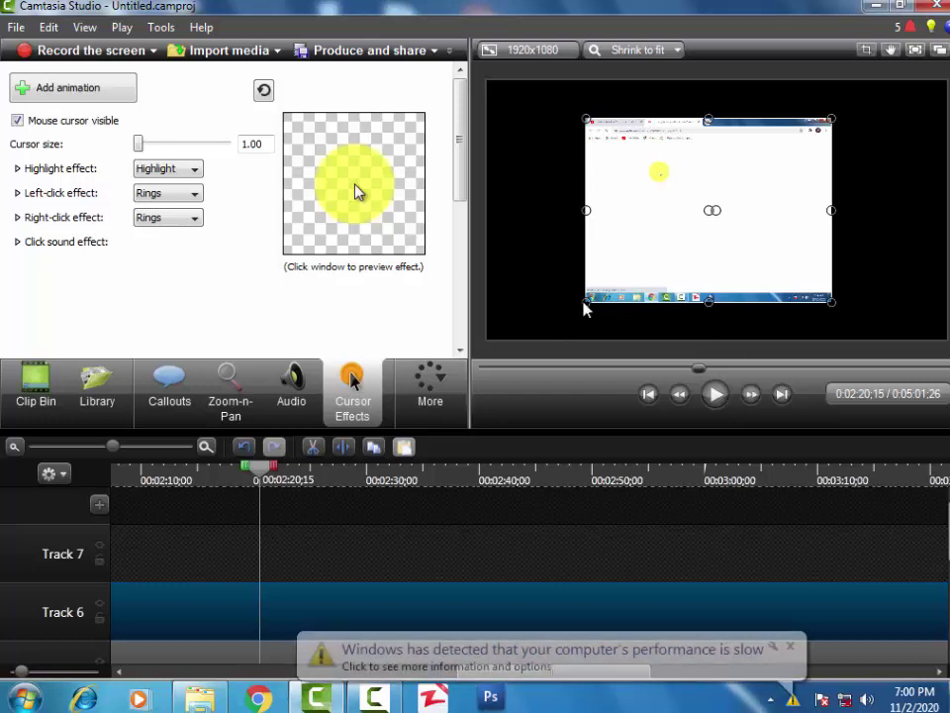
Step: Enlarge the screen recording on the canvas from two opposite corners until it nearly fills the frame height
drag(585, 302, 539, 337)
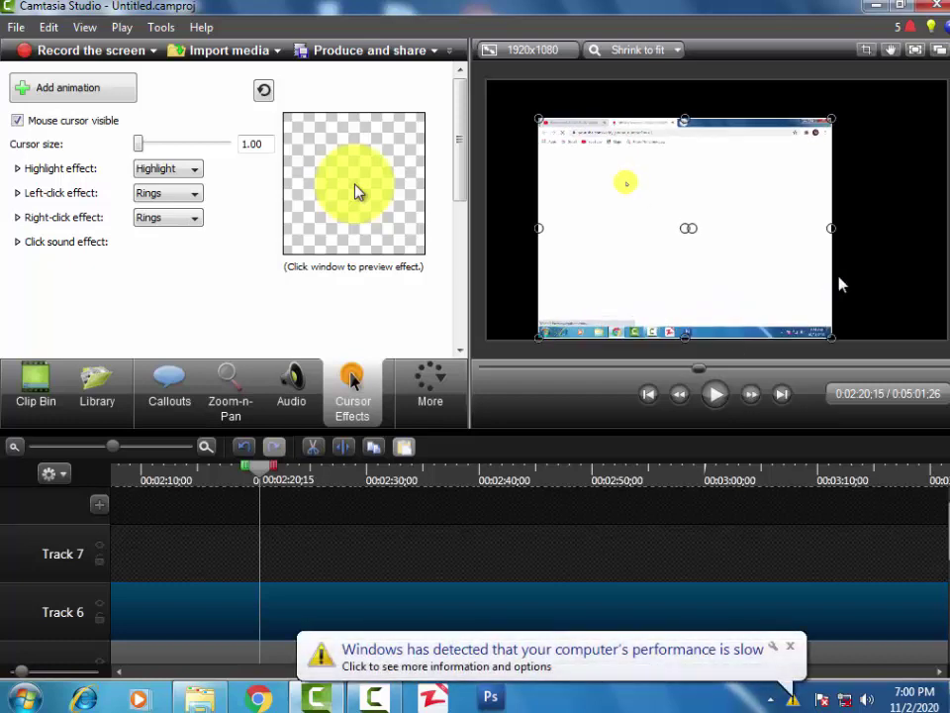
drag(831, 116, 879, 84)
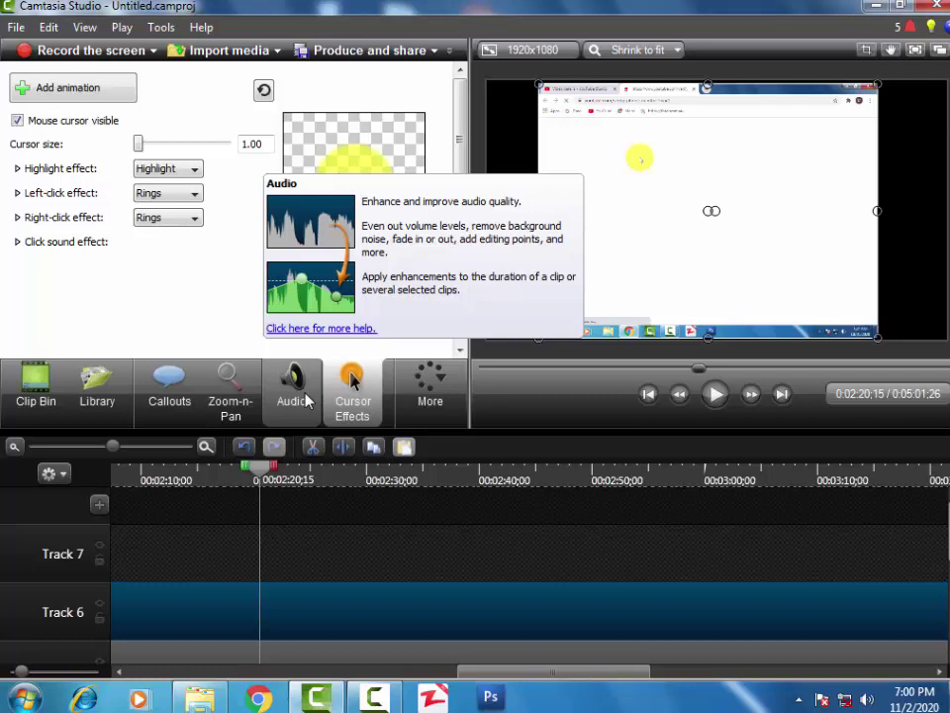
scroll(485, 606, down, 2)
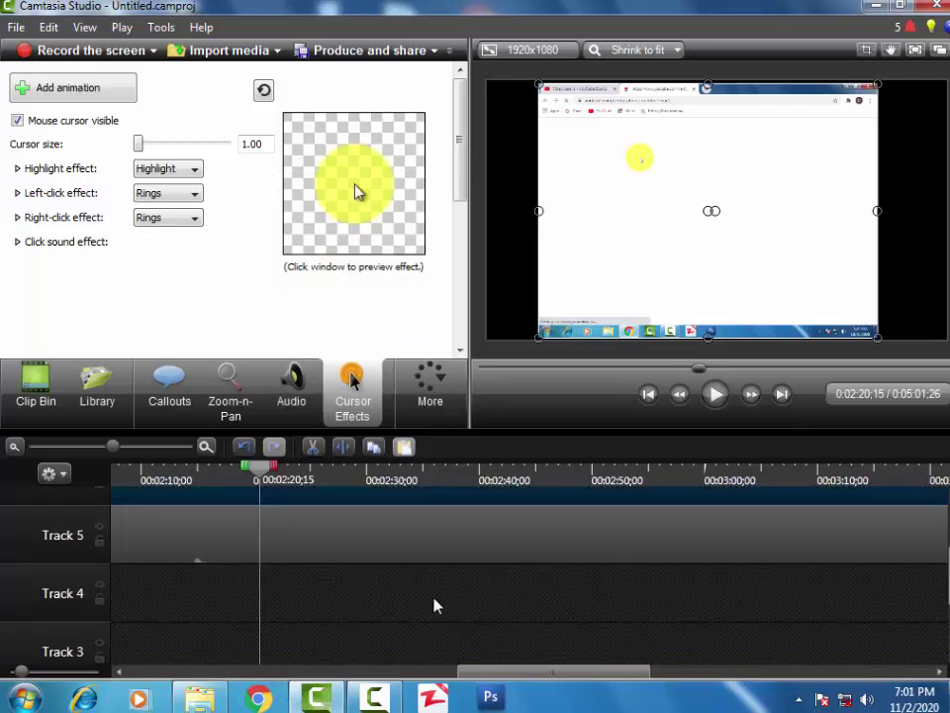
scroll(307, 569, up, 2)
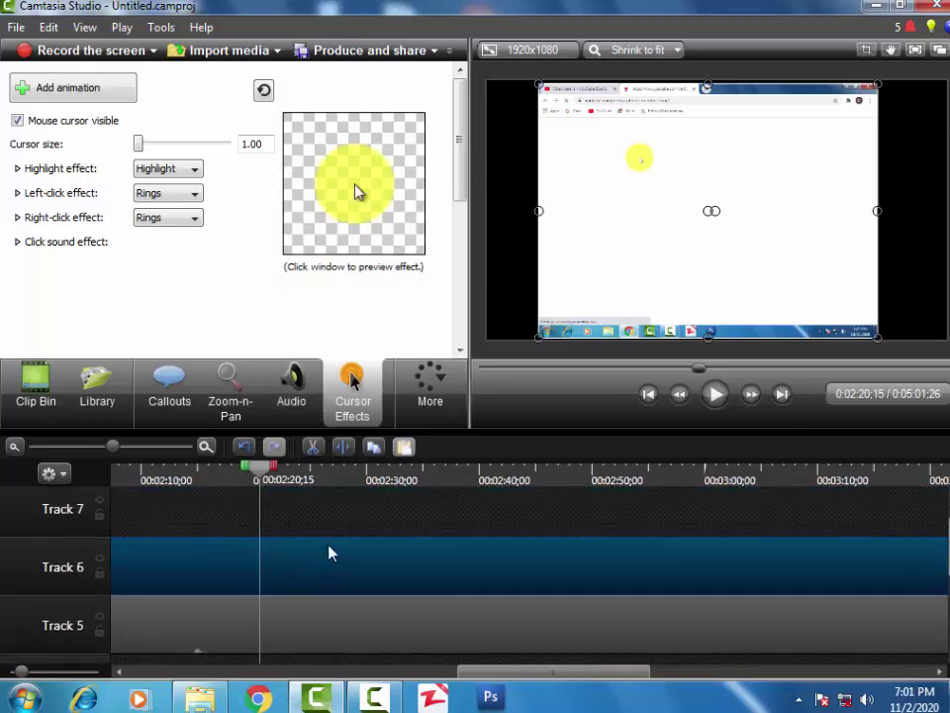
Step: Split the screen recording on Track 6 at 0:01:13;24
click(576, 370)
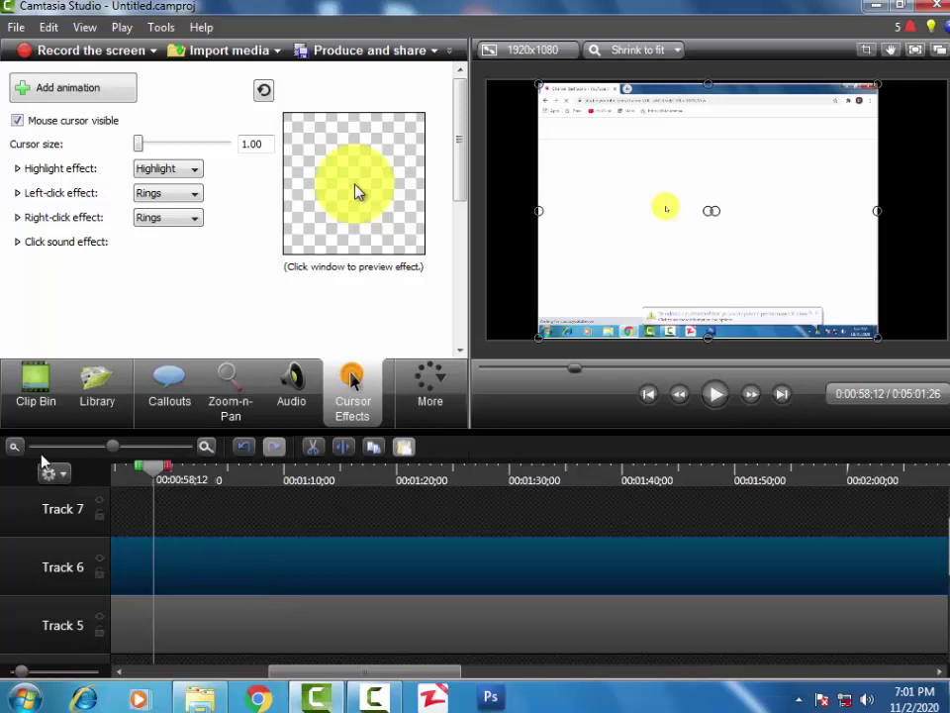
click(342, 479)
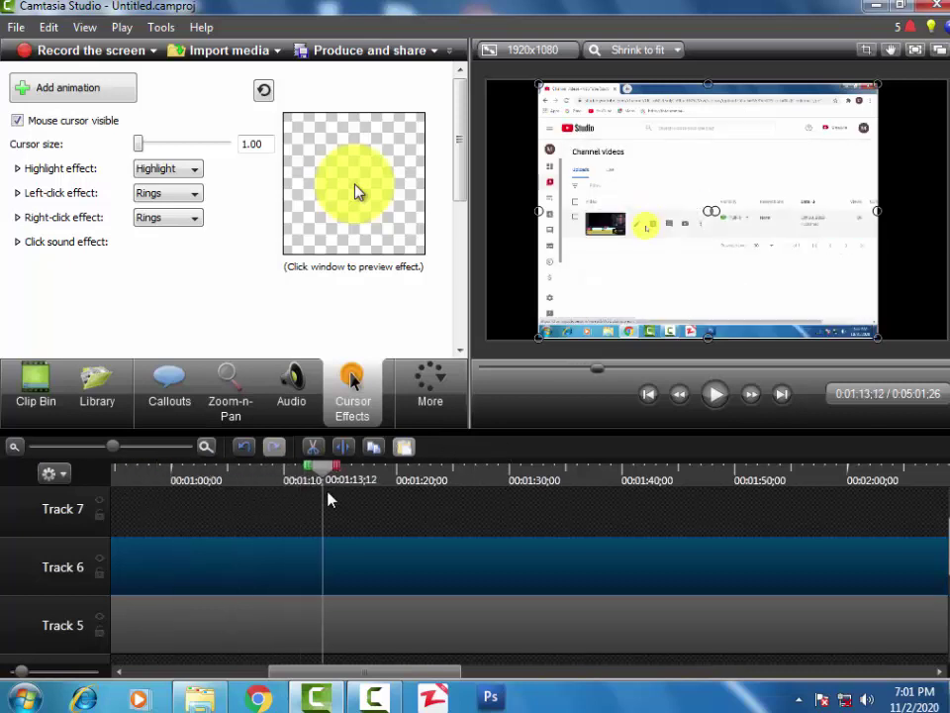
click(206, 446)
click(206, 447)
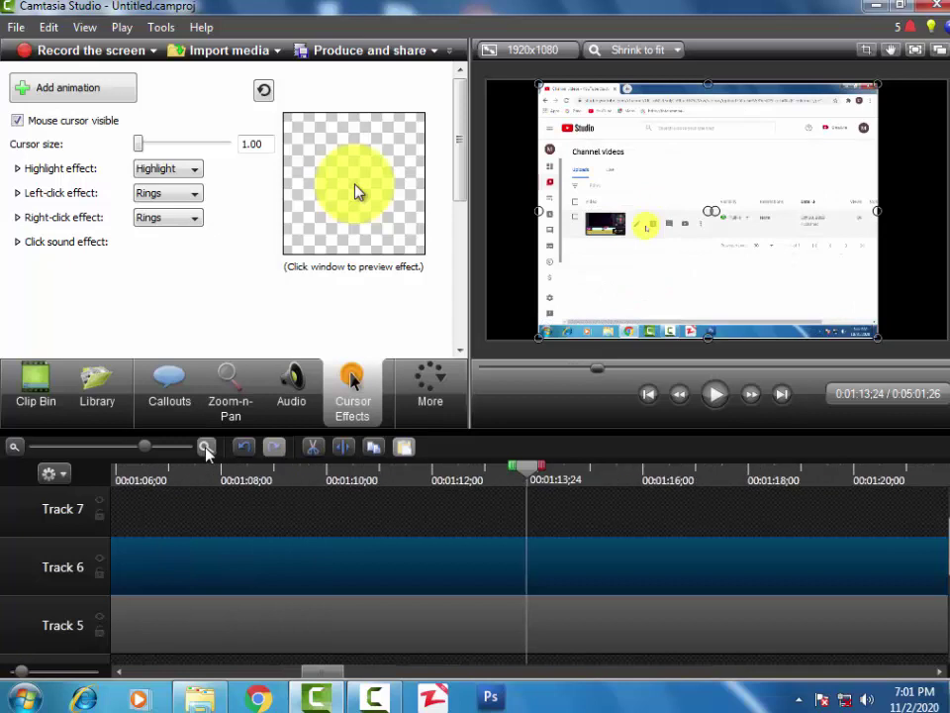
click(206, 446)
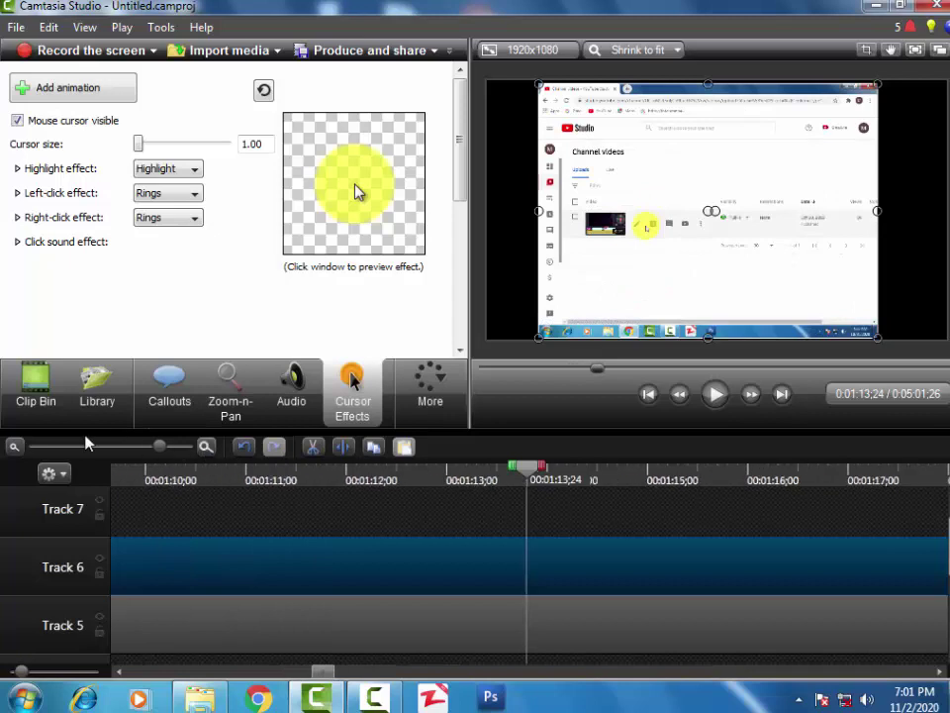
click(14, 446)
click(14, 447)
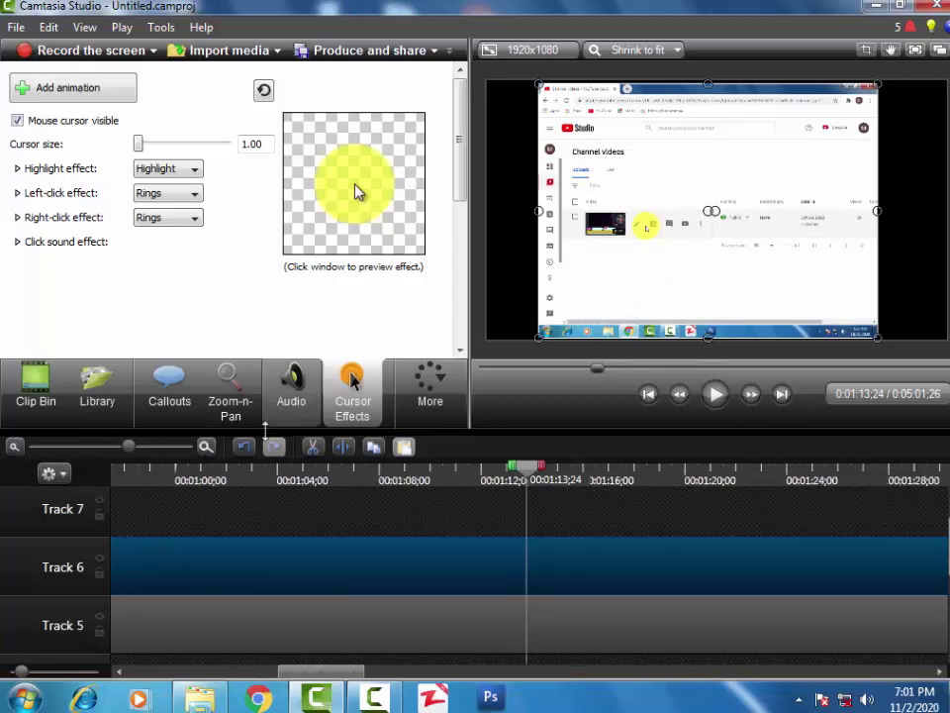
click(208, 447)
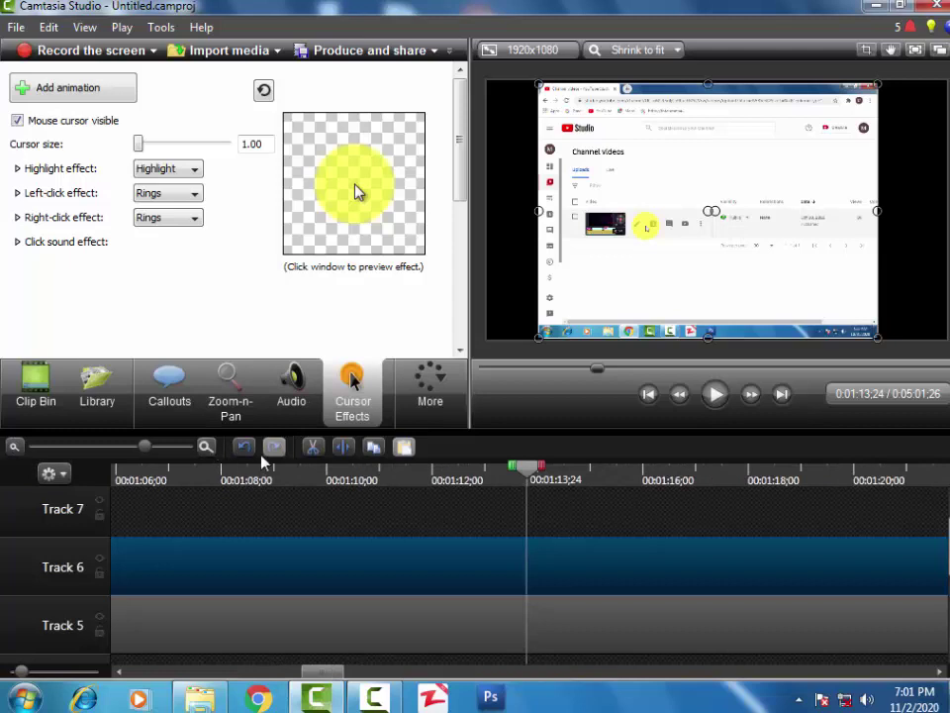
click(317, 520)
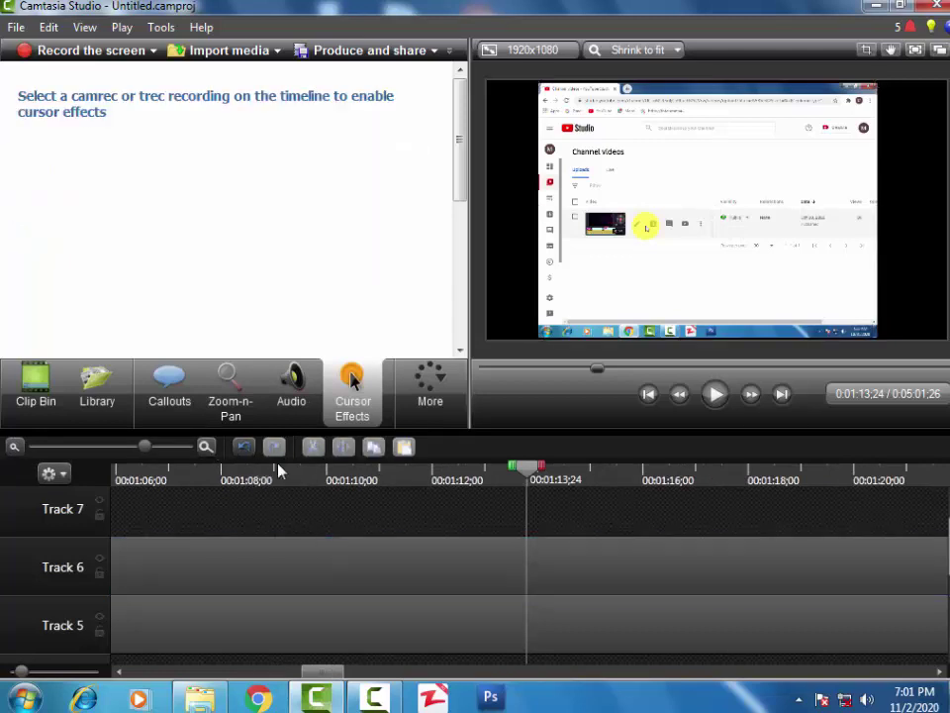
click(520, 552)
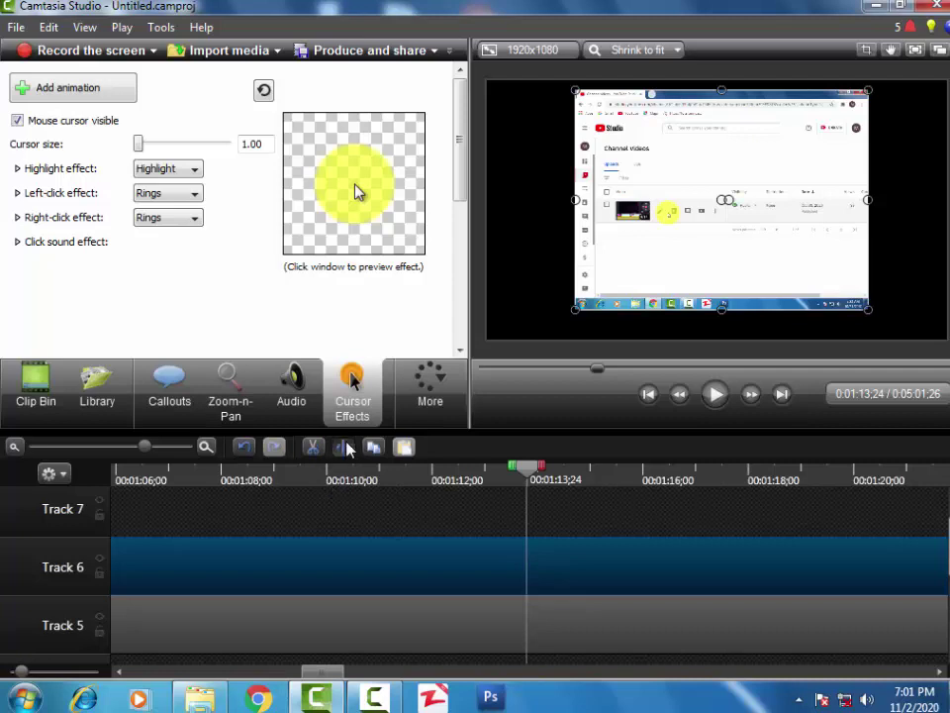
click(346, 449)
Step: Cut the part of the screen recording after the split from Track 6
click(665, 564)
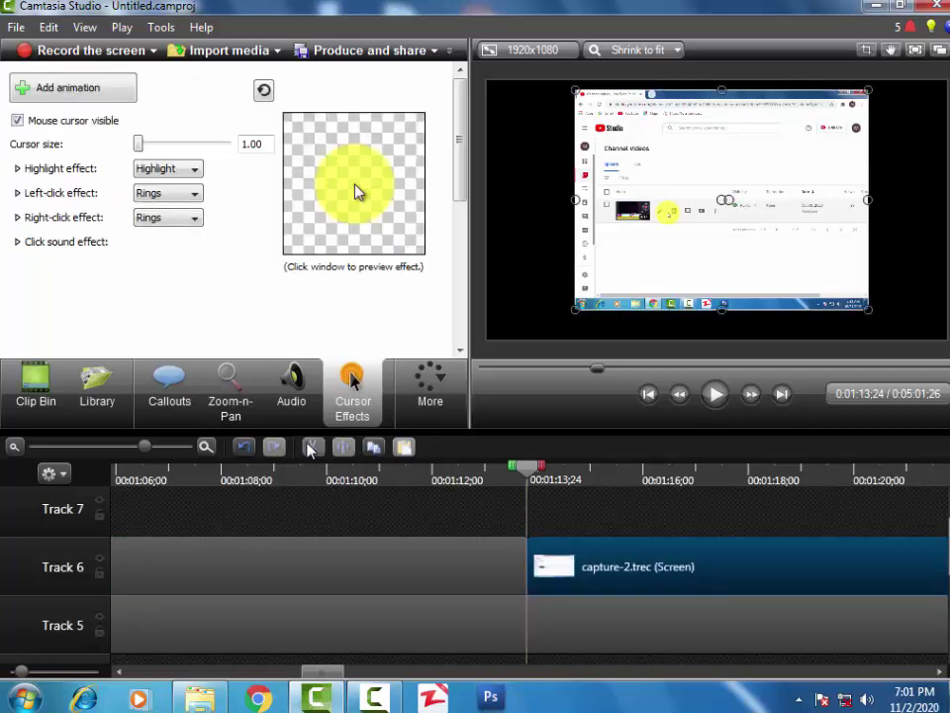
click(310, 448)
key(ctrl+z)
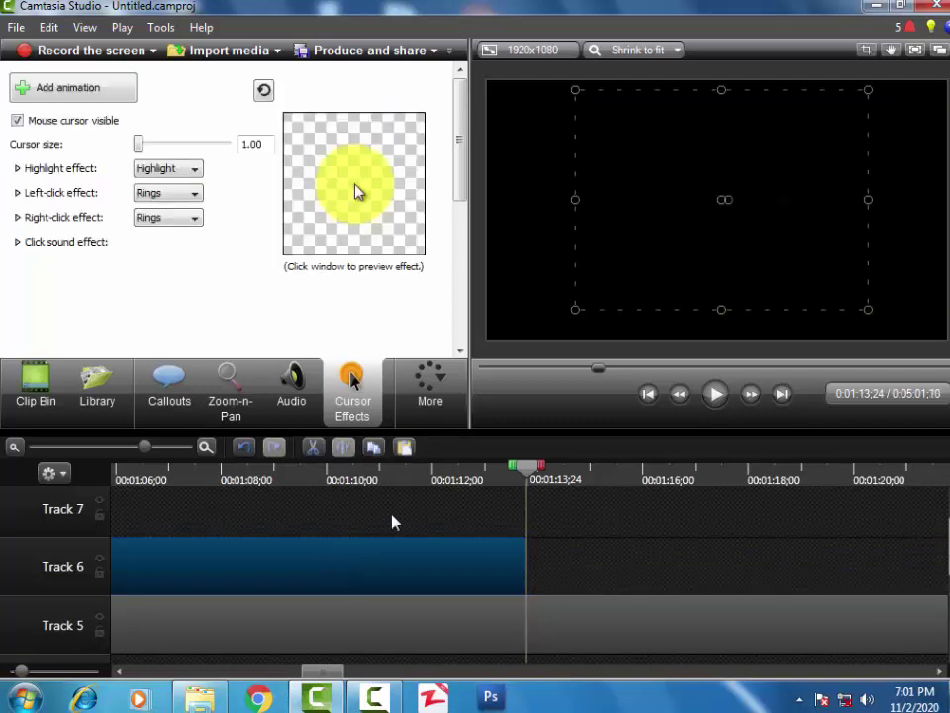
Step: Split the remaining screen recording on Track 6 at 0:01:10;27
drag(521, 471, 377, 515)
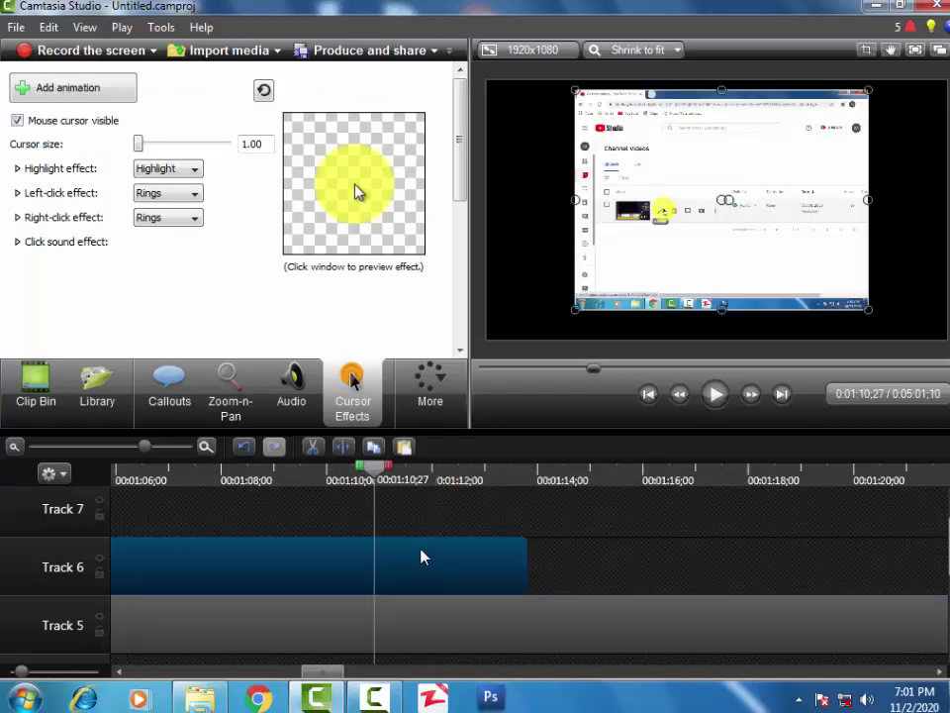
click(343, 446)
key(Delete)
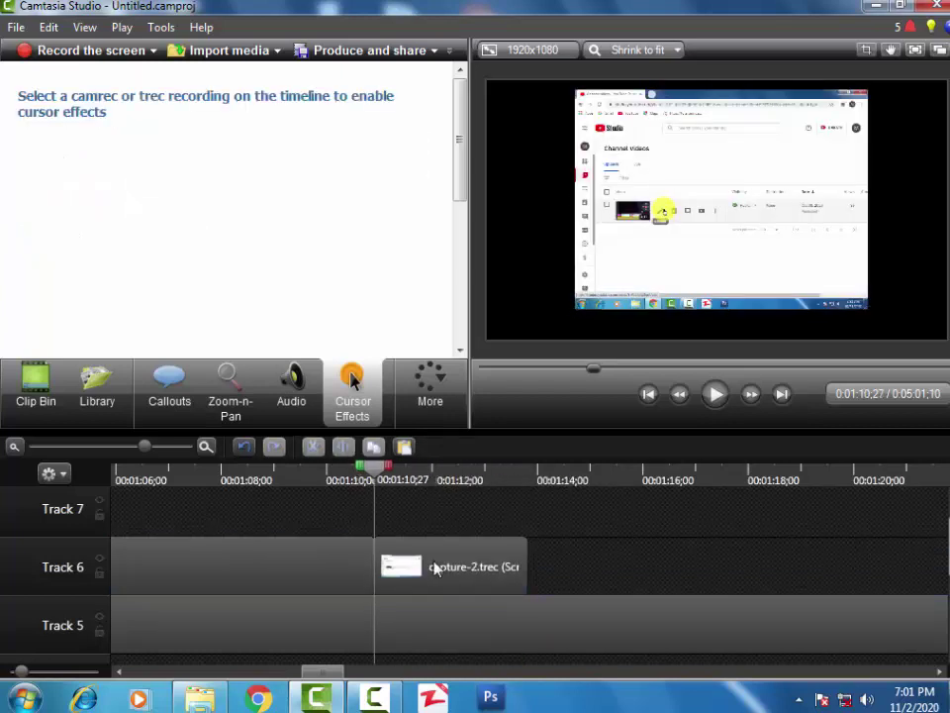
Step: Set the clip speed of the short split-off piece on Track 6 to 120% of the original
click(425, 557)
drag(426, 557, 456, 565)
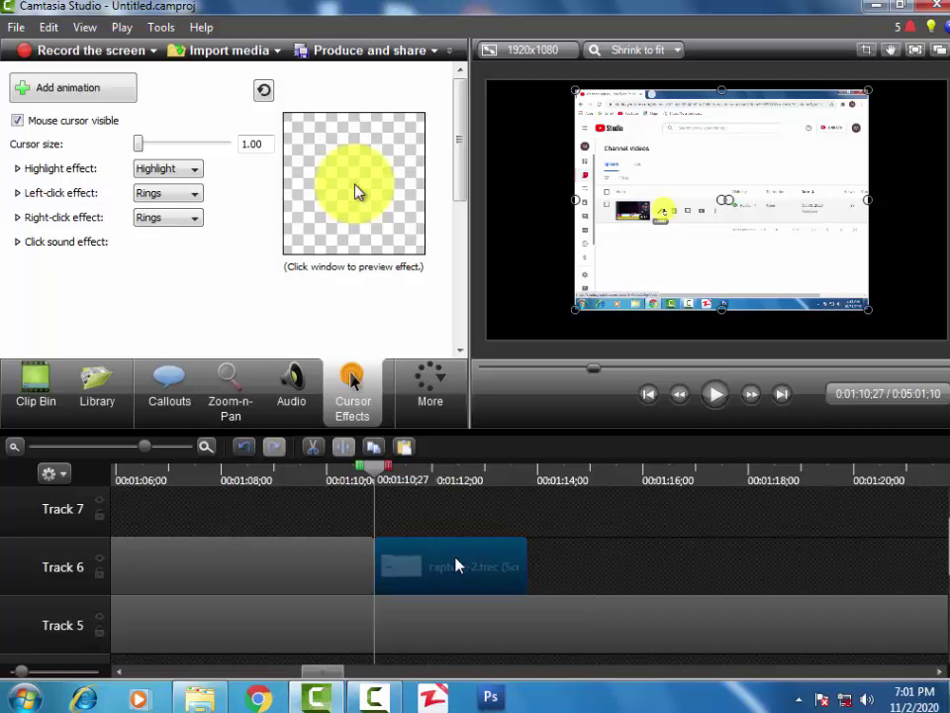
right_click(458, 565)
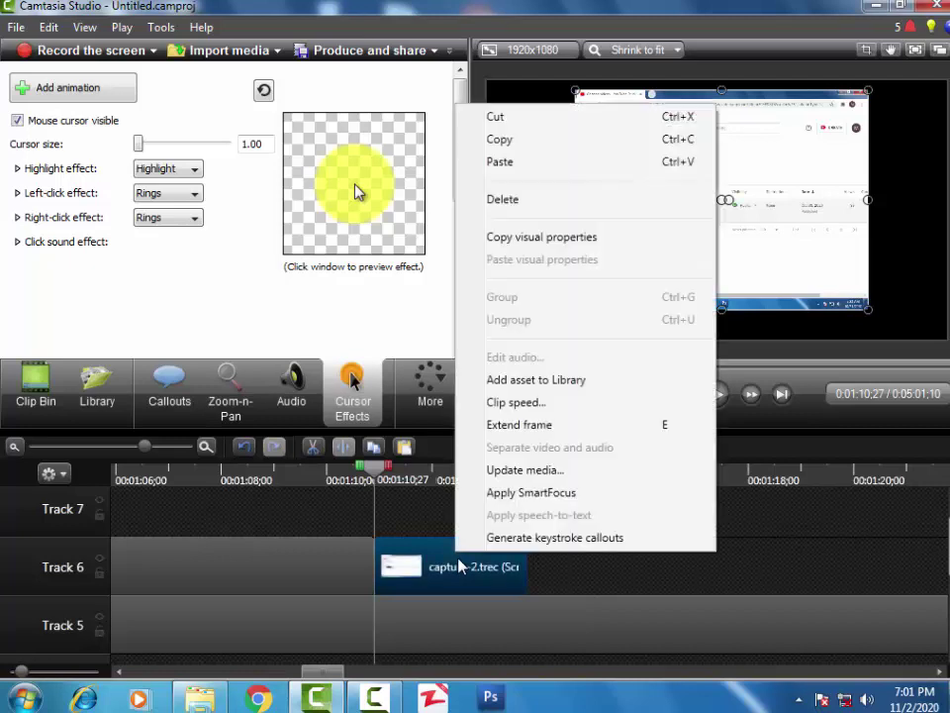
click(554, 402)
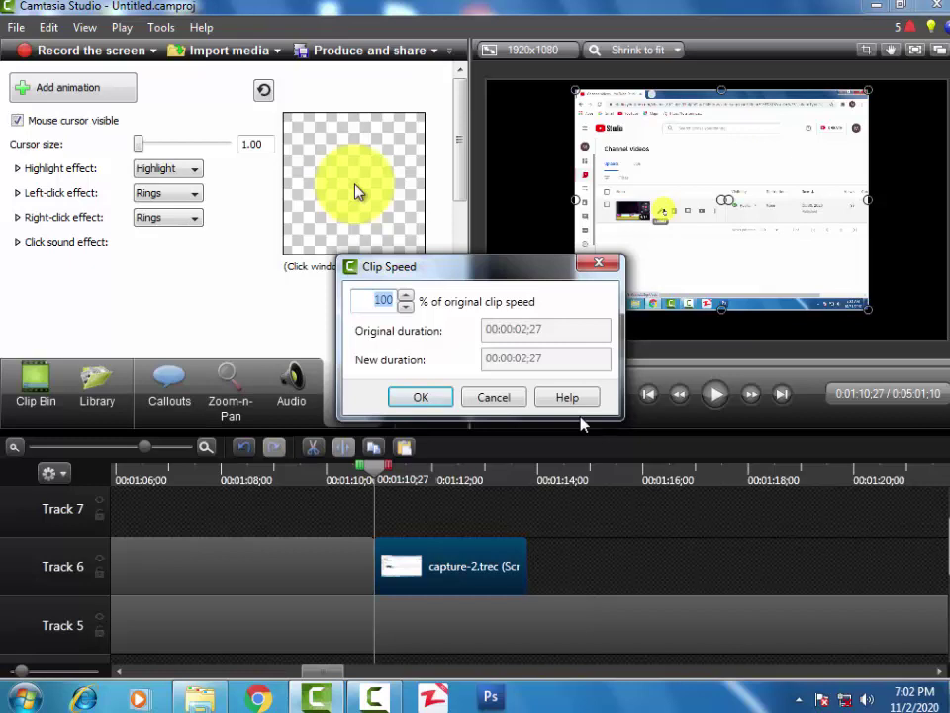
text(120)
key(Return)
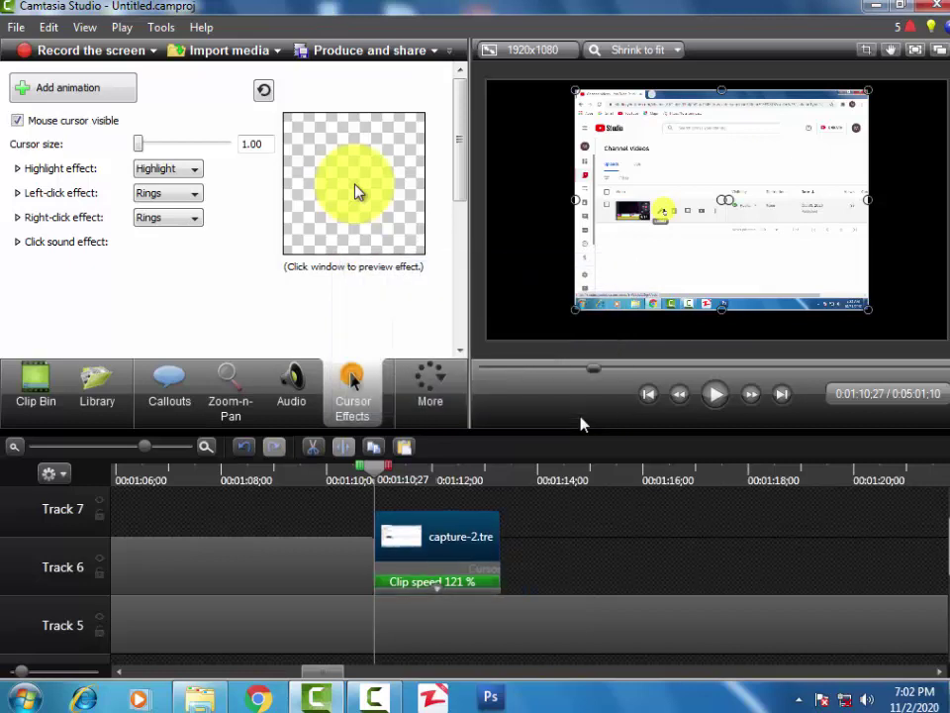
Step: Set the clip speed of the short capture-2.trec piece on Track 6 to 90% of the original
right_click(415, 531)
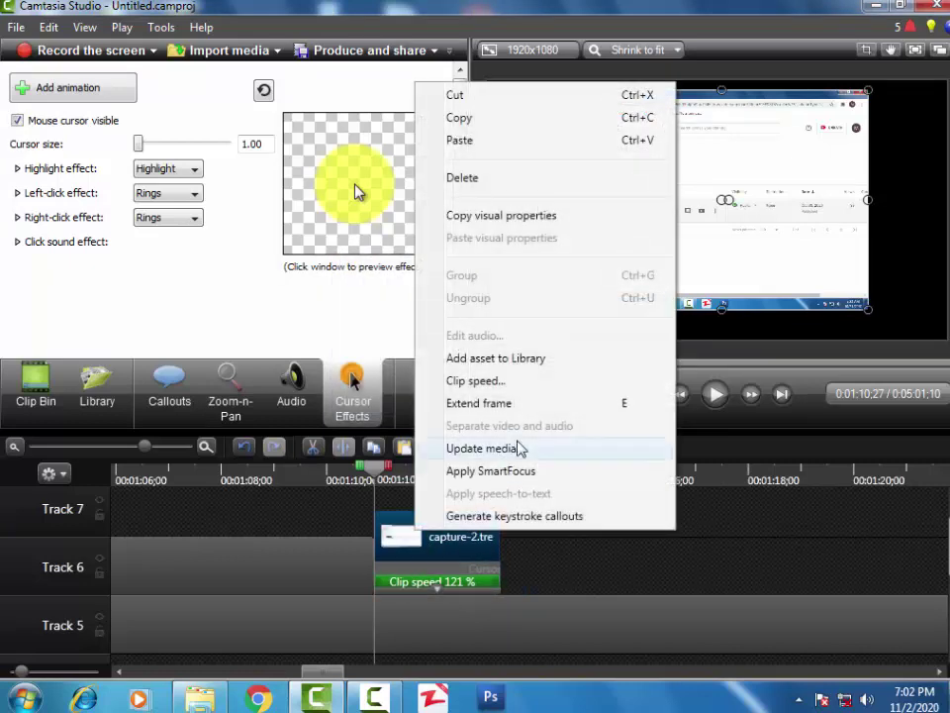
click(515, 390)
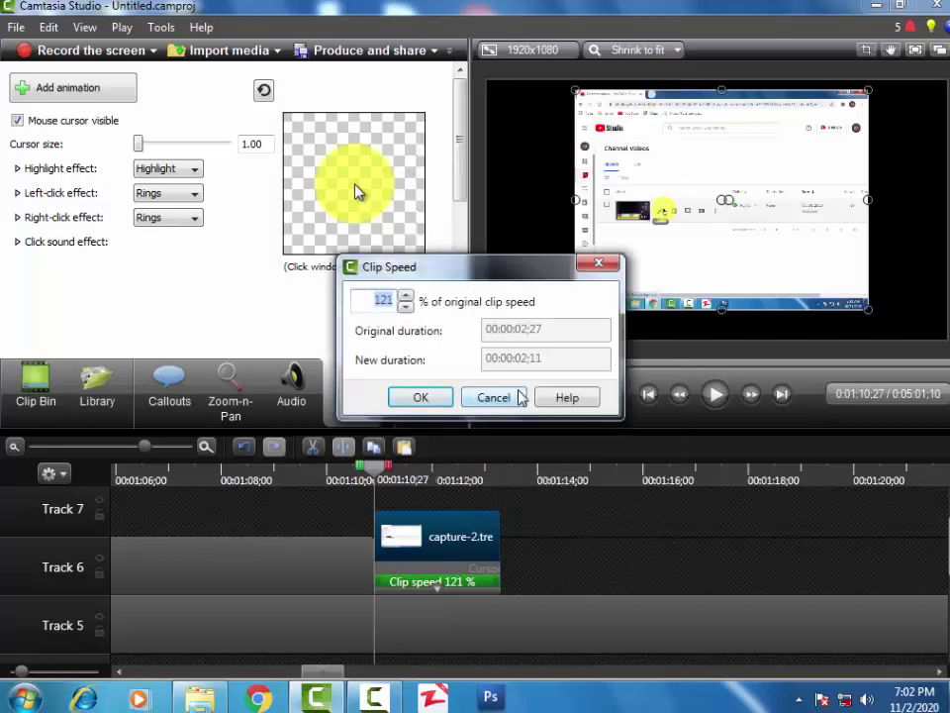
text(90)
key(Return)
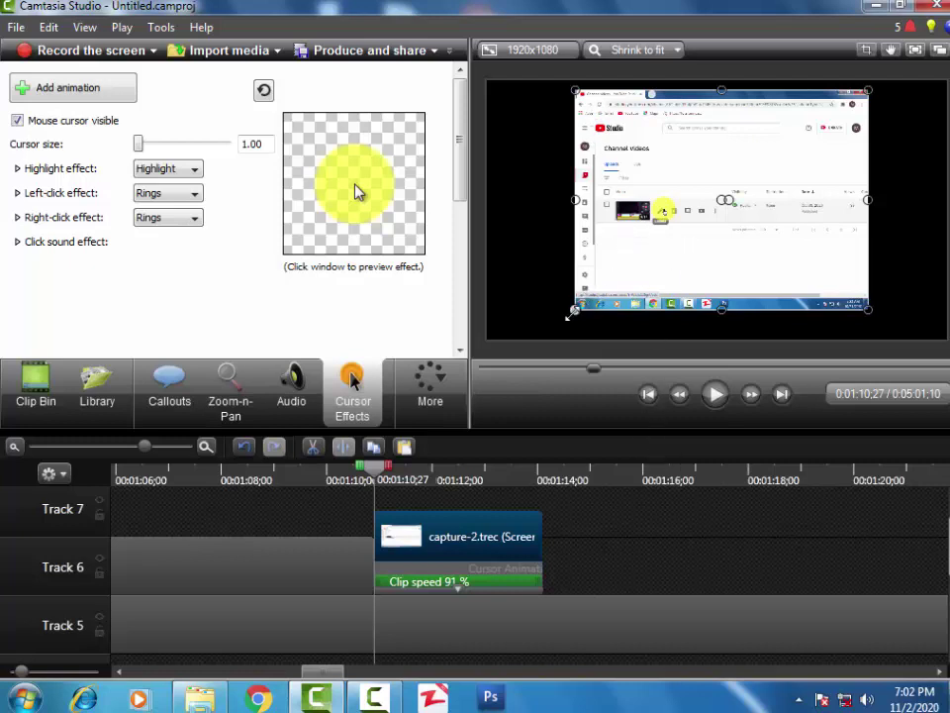
Step: Enlarge the short screen recording piece on the canvas, shift it upward and play it briefly
drag(574, 310, 479, 333)
drag(549, 220, 547, 198)
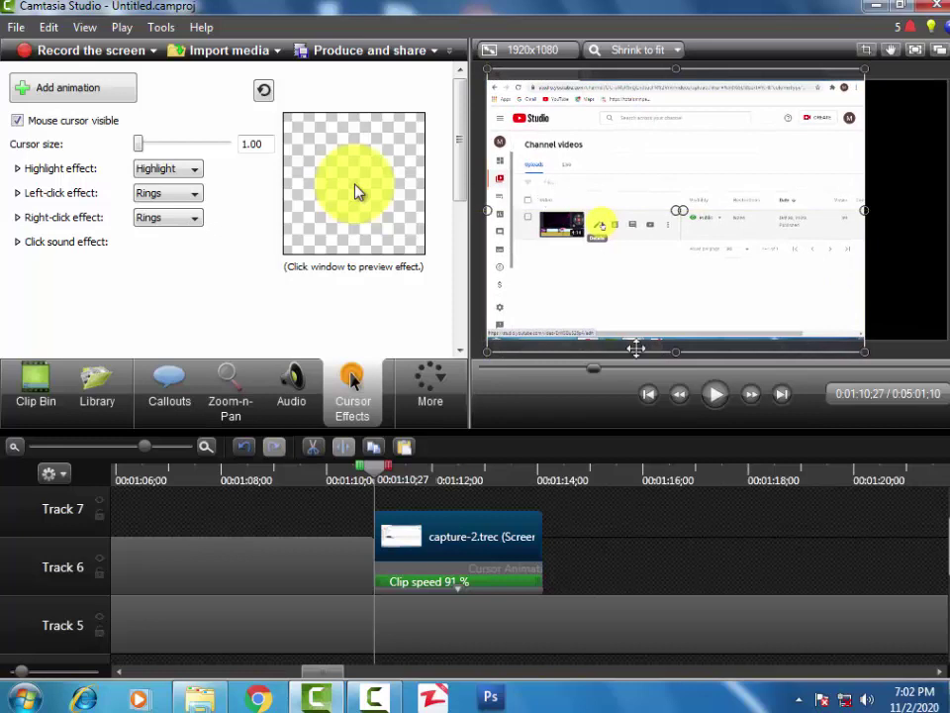
click(715, 394)
click(715, 394)
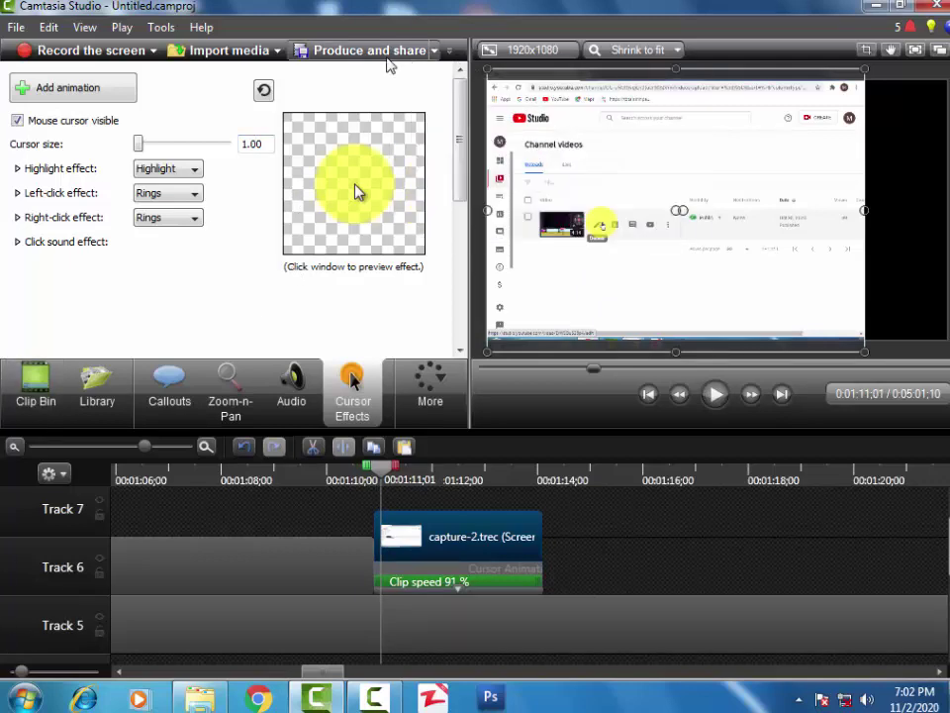
Step: Review the Production Wizard presets, including Custom production settings and MP4 with Smart Player (up to 720p), without producing the video
click(388, 58)
click(665, 179)
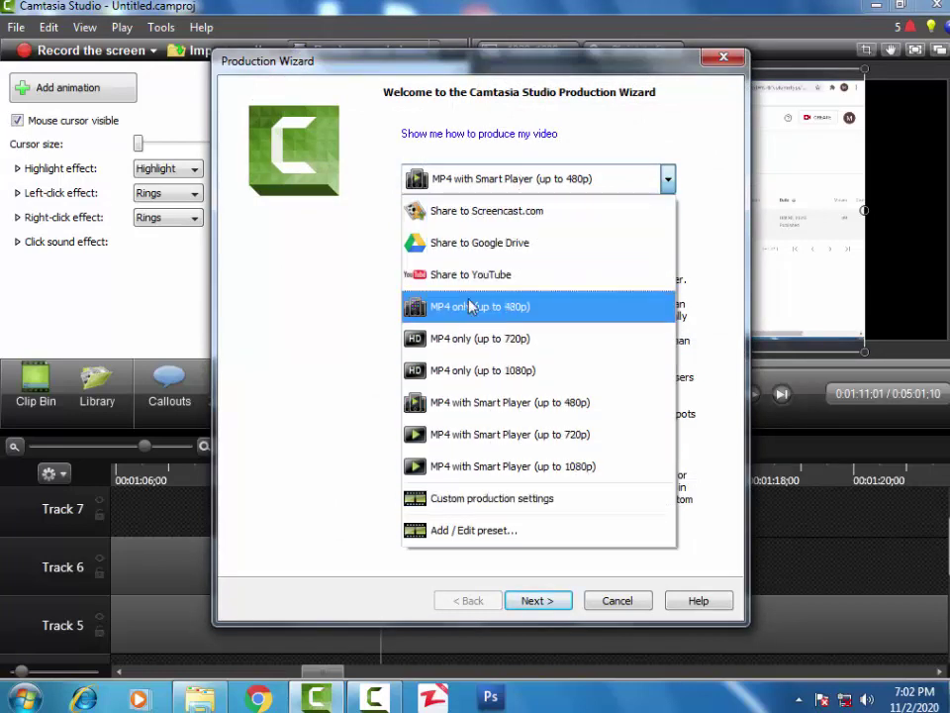
click(503, 500)
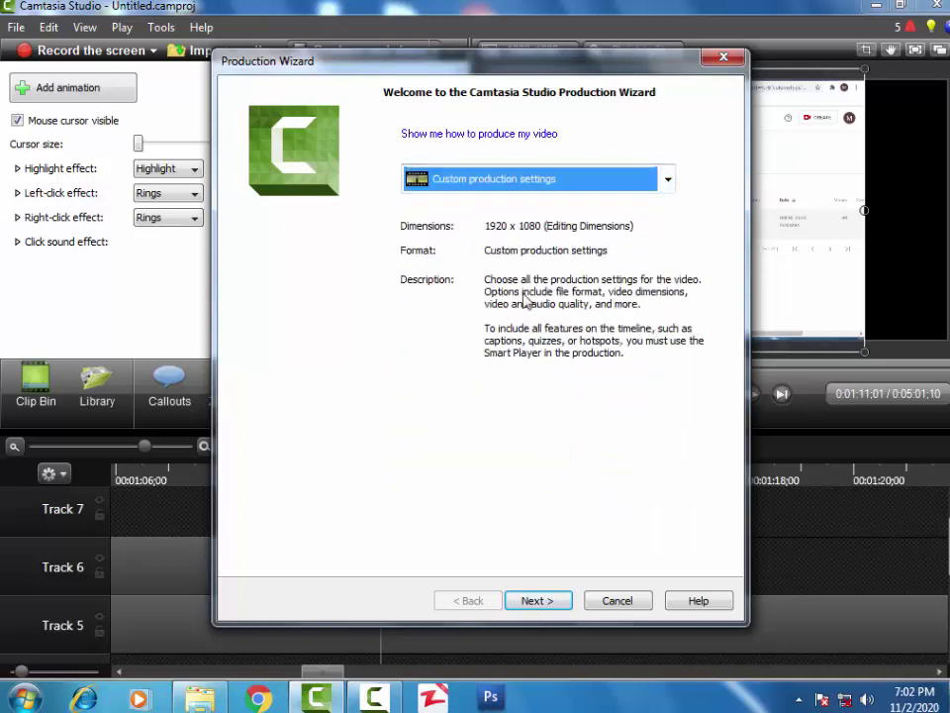
click(588, 181)
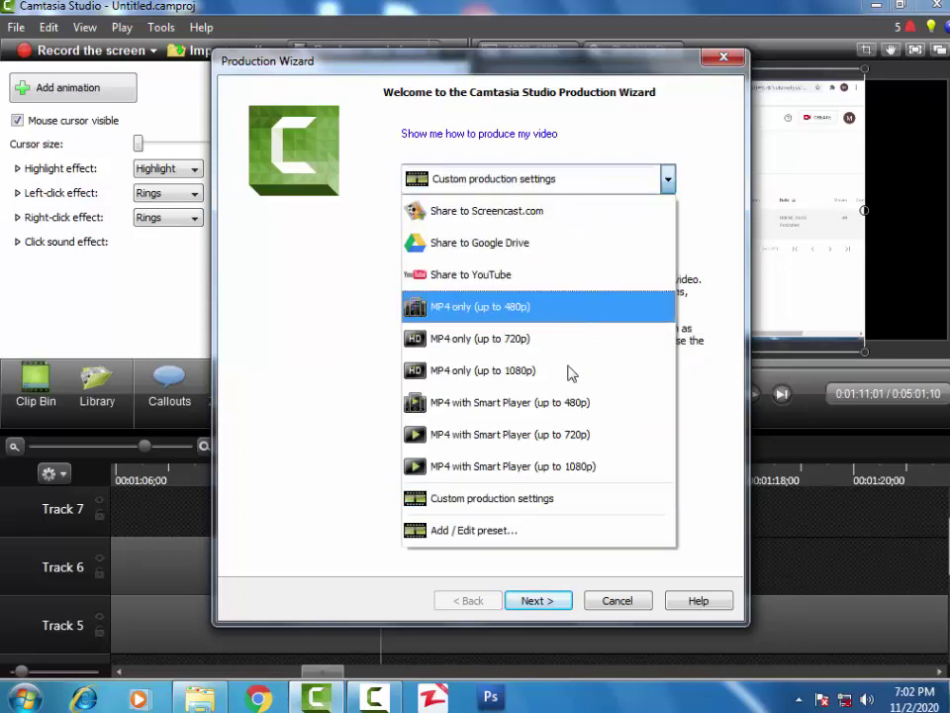
click(554, 434)
click(614, 600)
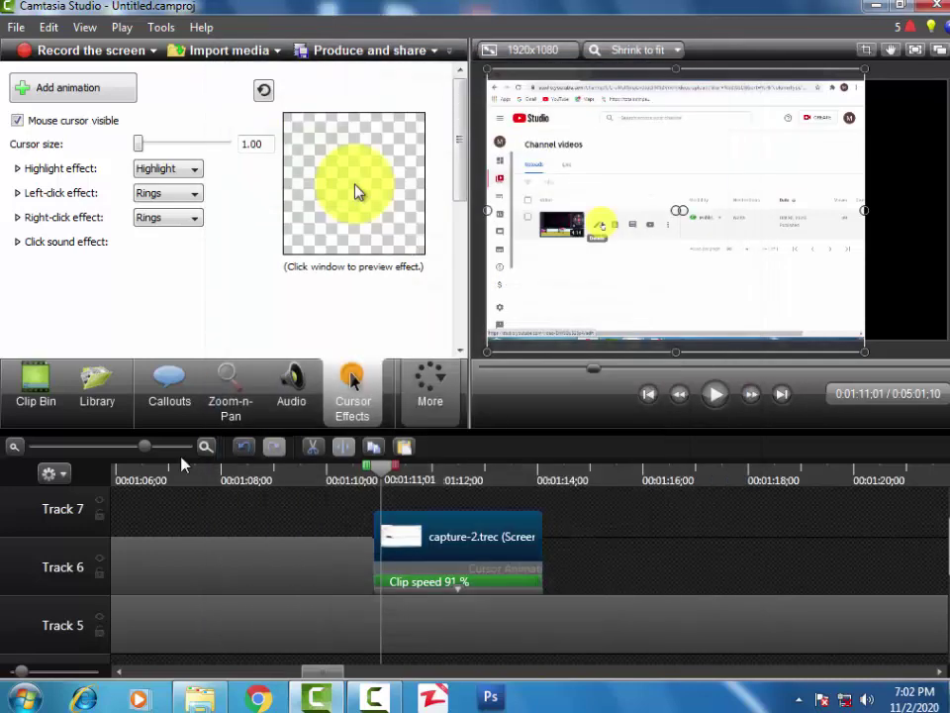
Step: Reposition the enlarged screen recording piece within the black canvas area
click(189, 620)
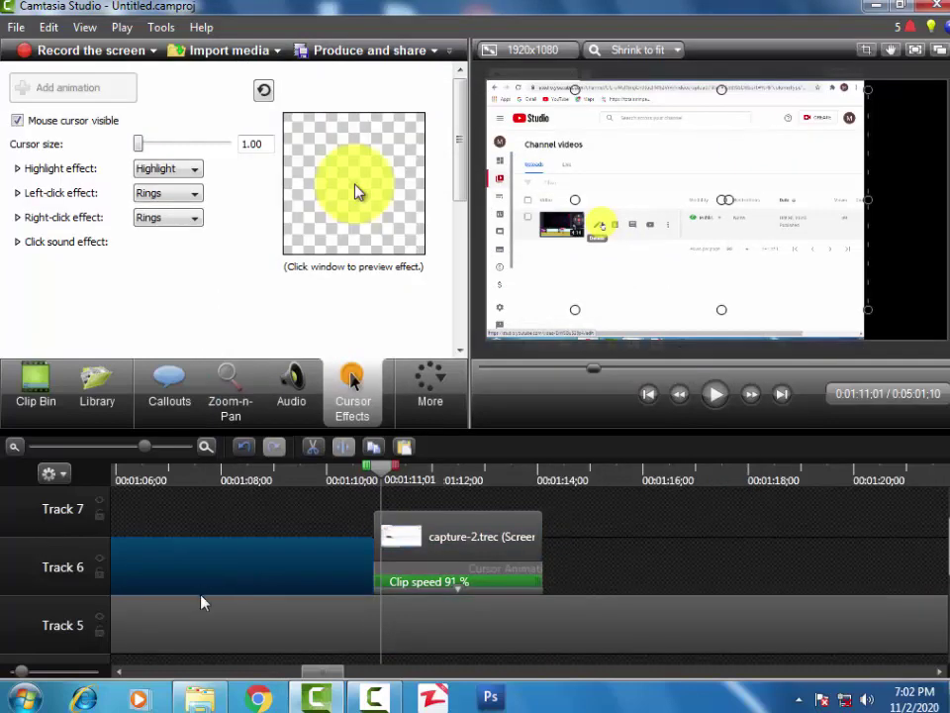
click(278, 596)
click(222, 508)
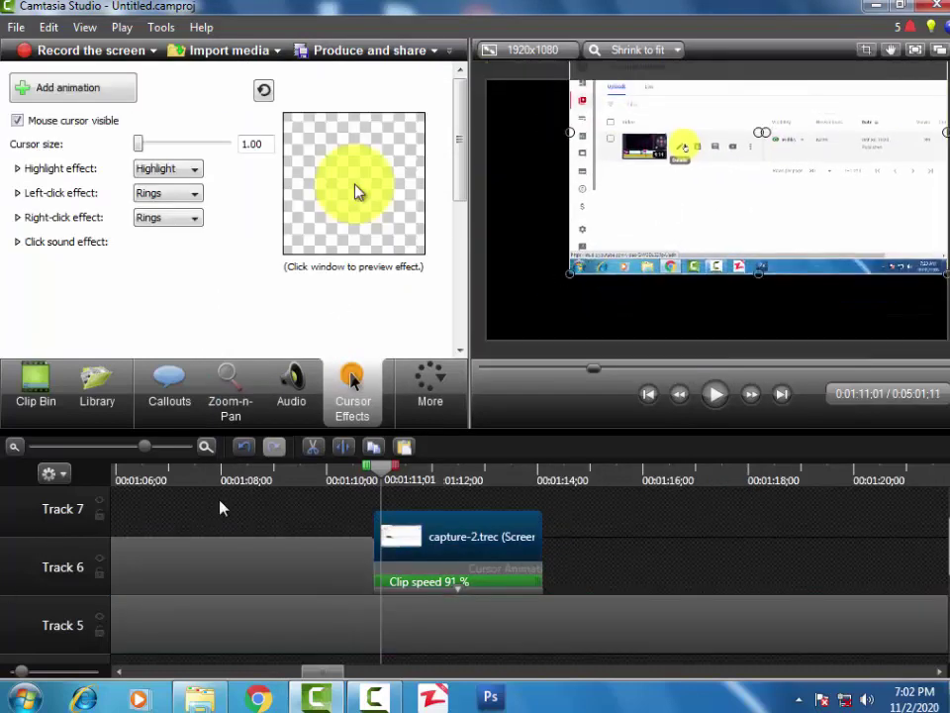
click(336, 577)
click(606, 295)
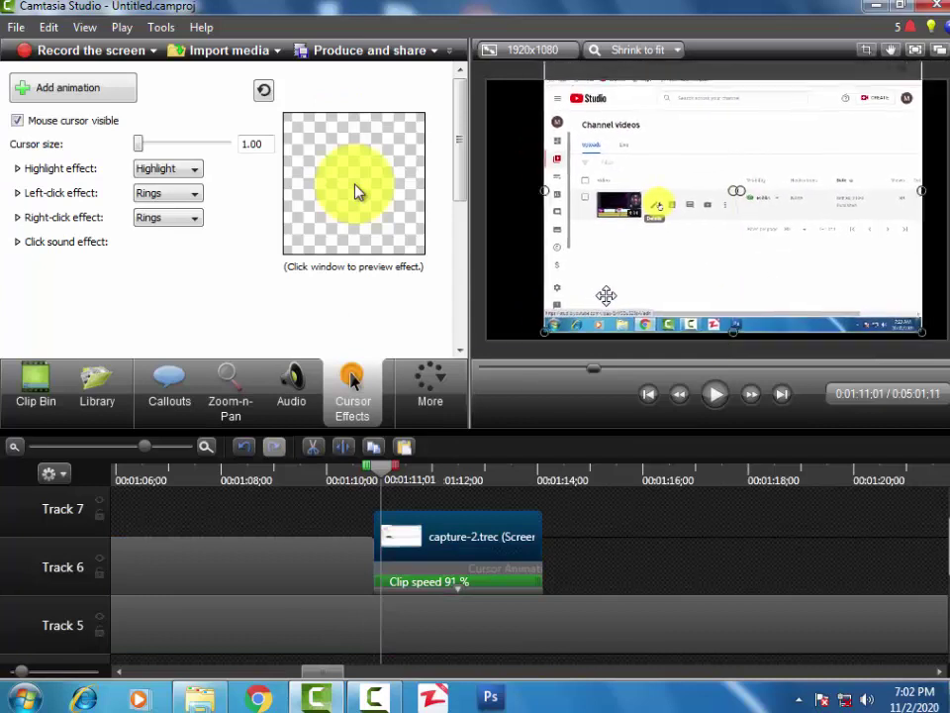
Step: Lock Track 6 and collapse the effects row beneath its short capture-2.trec clip
click(139, 568)
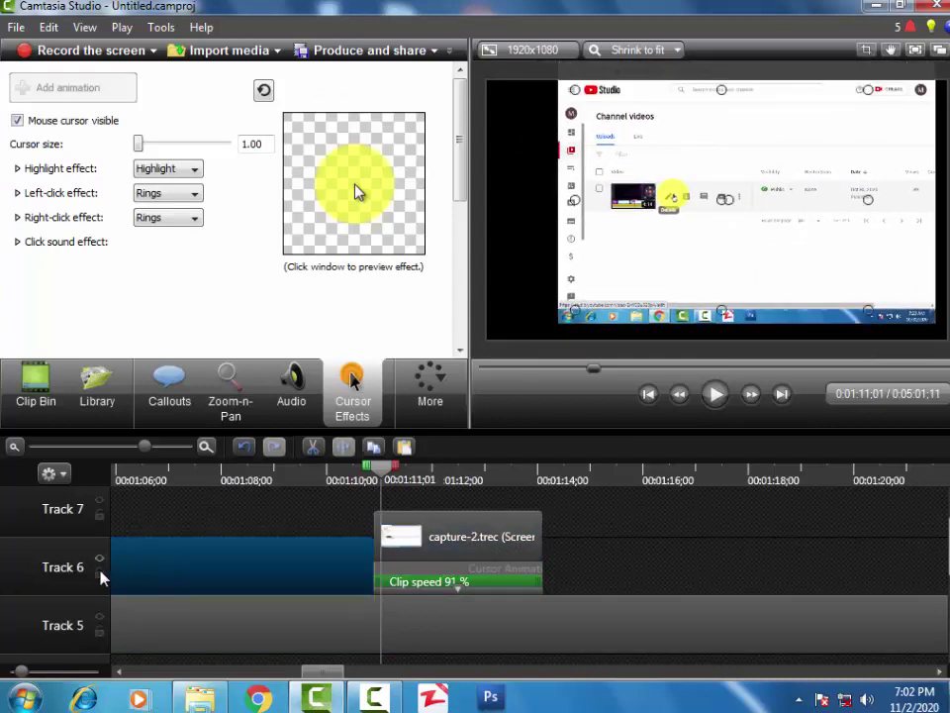
click(99, 572)
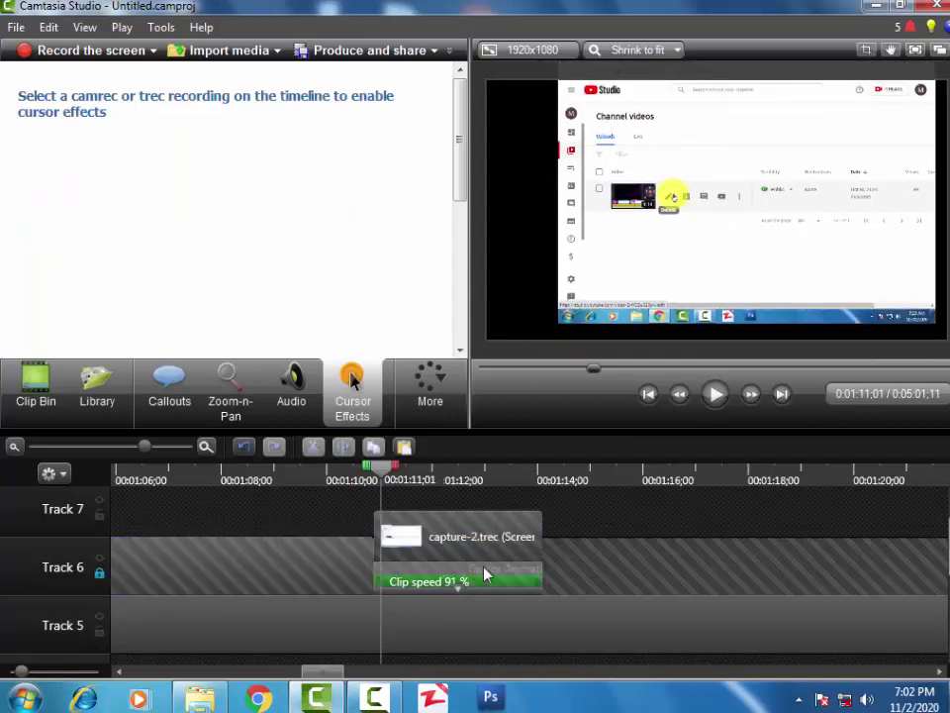
click(836, 525)
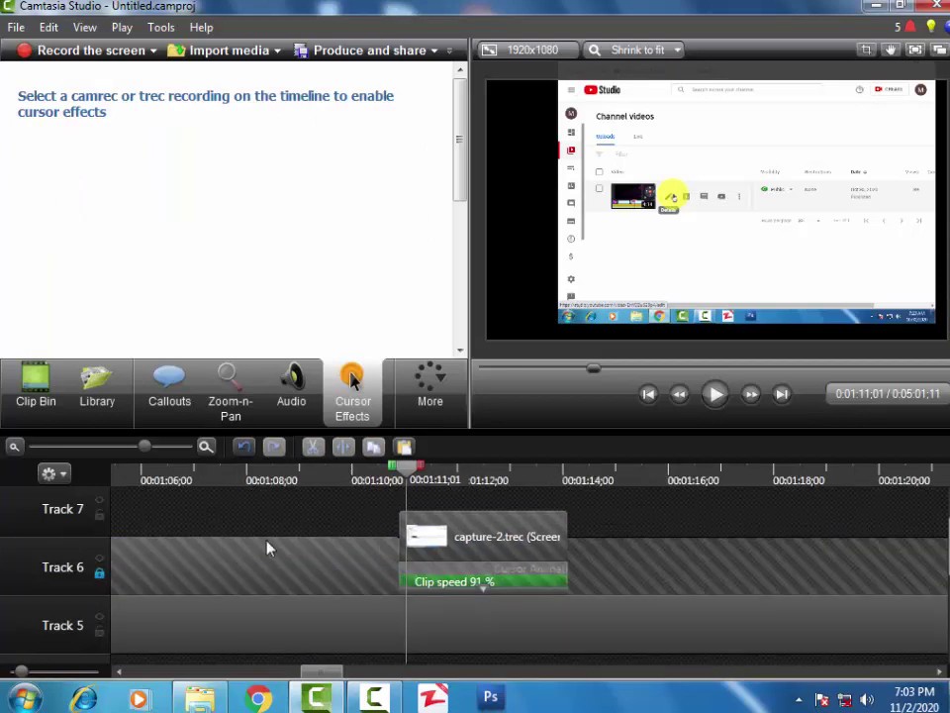
drag(401, 536, 409, 561)
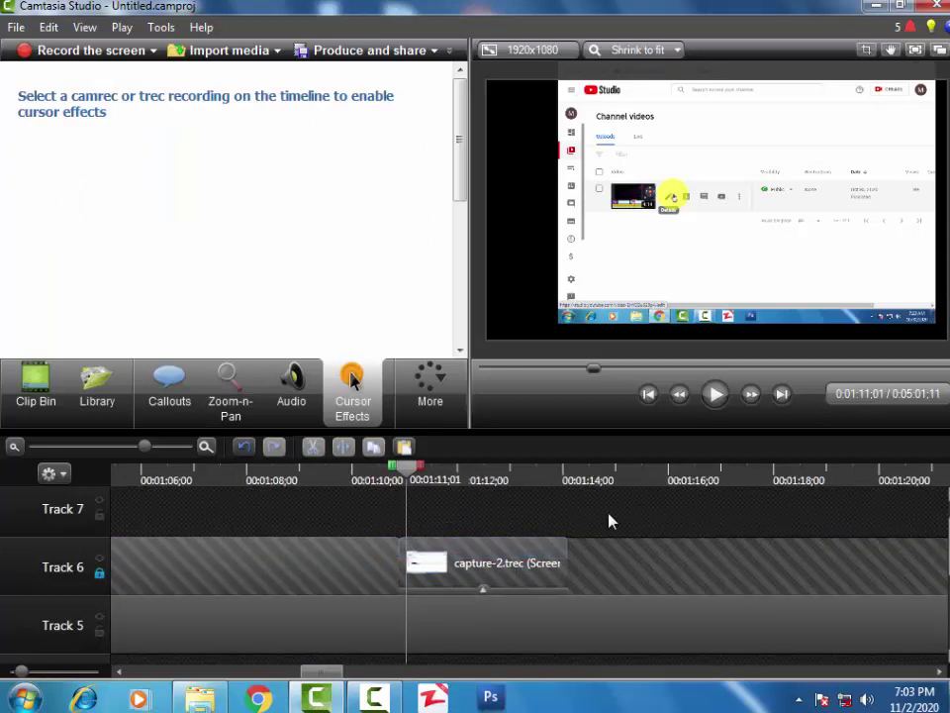
Step: Select the media on Track 2 and lock that track
scroll(318, 545, down, 4)
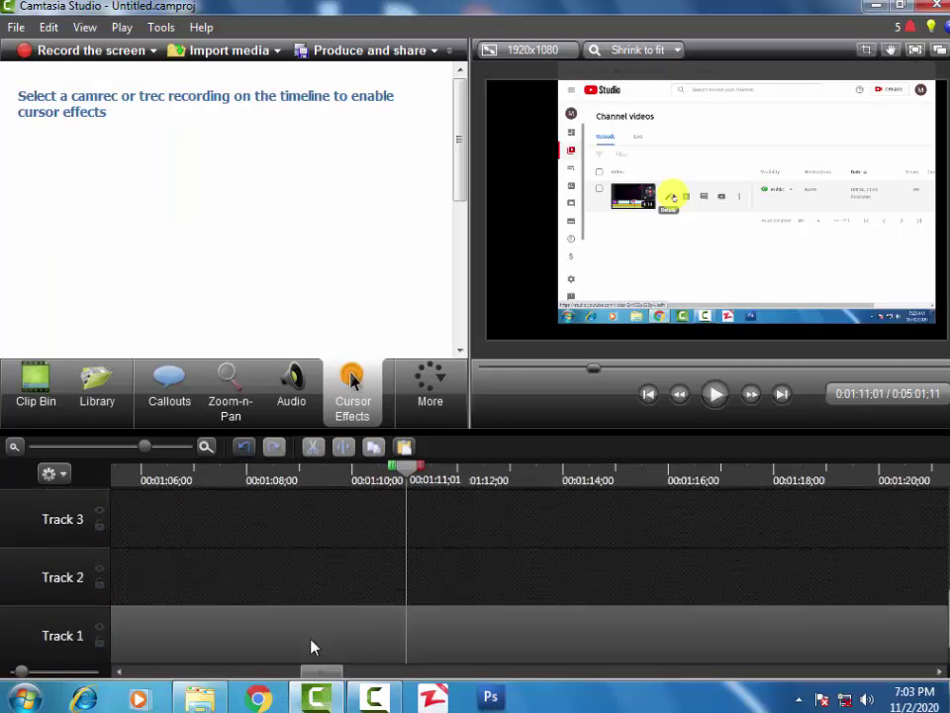
click(407, 503)
click(366, 594)
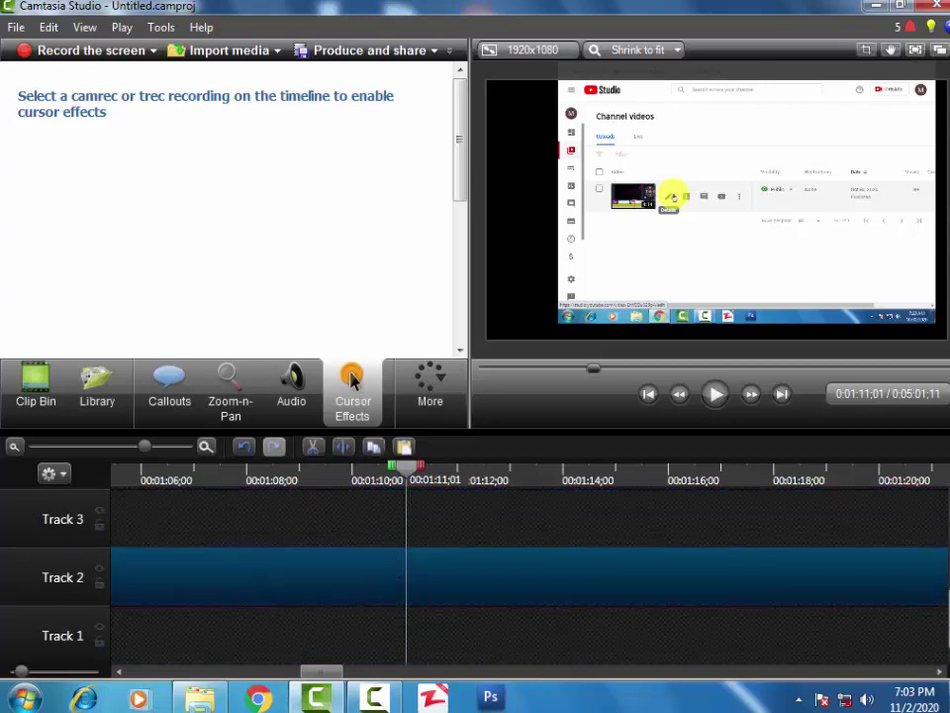
click(100, 584)
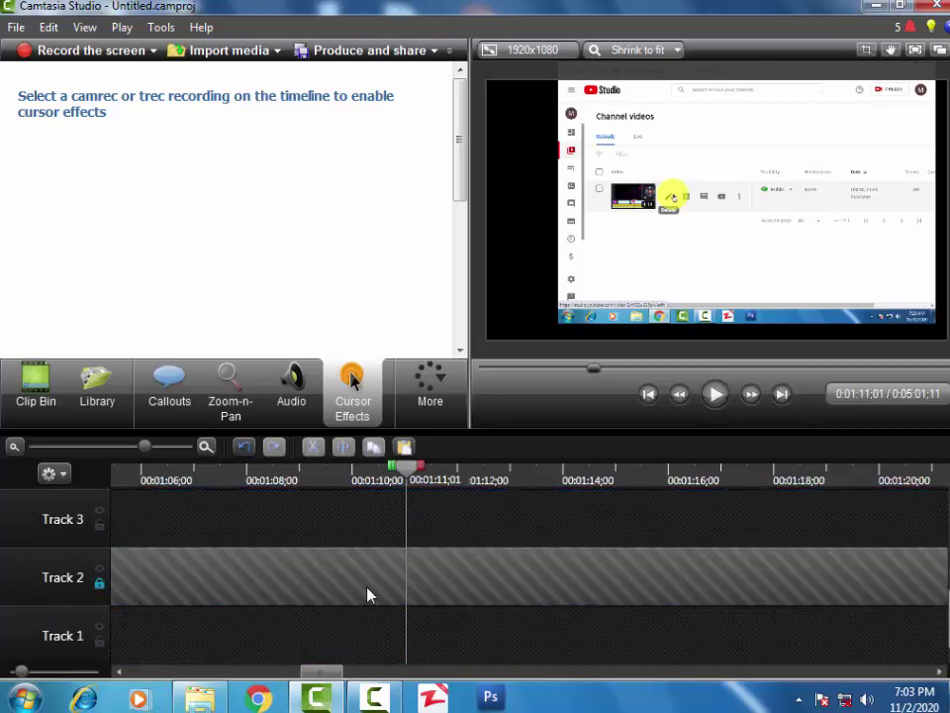
scroll(350, 566, up, 4)
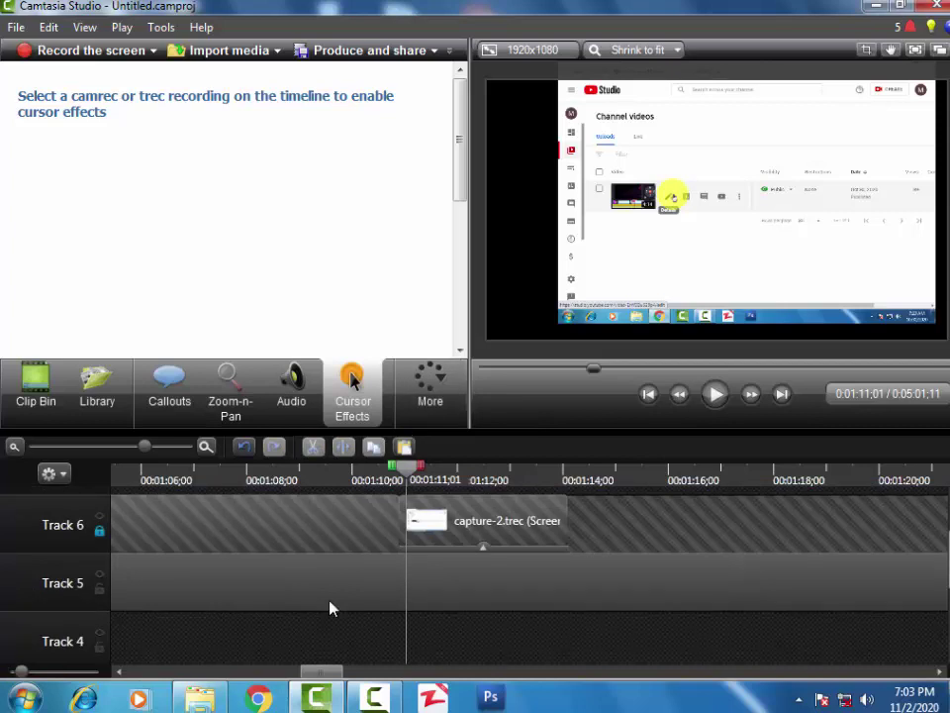
click(277, 568)
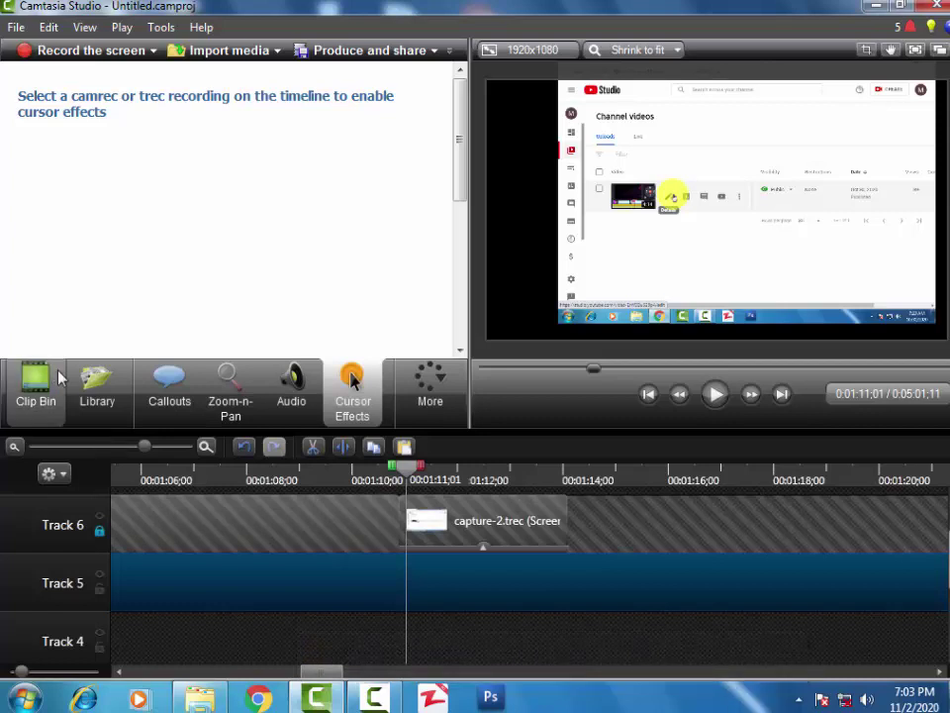
click(47, 26)
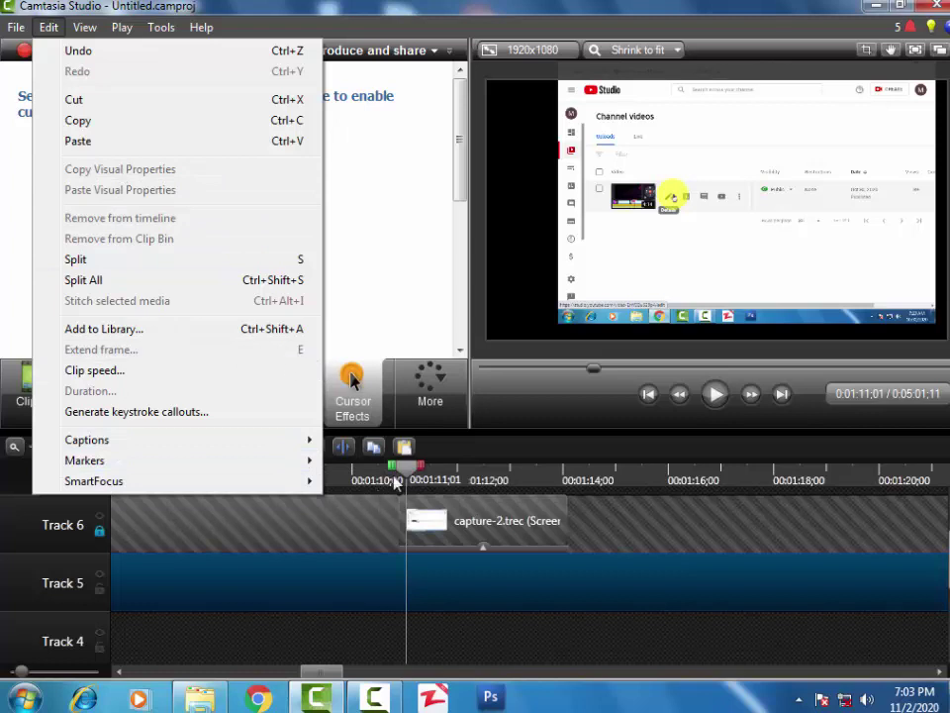
click(439, 295)
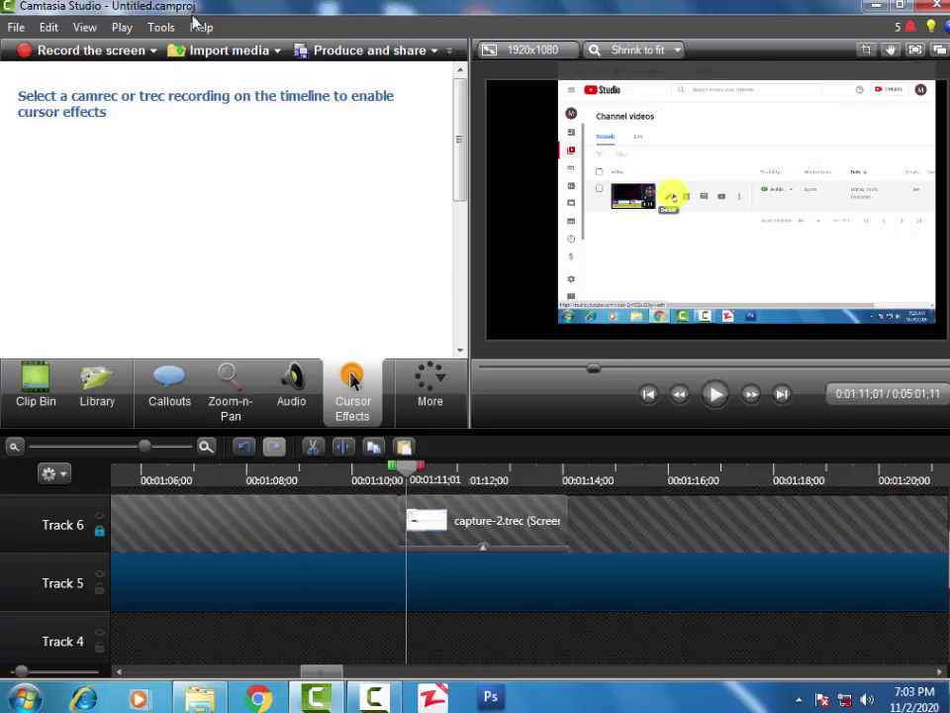
Step: Try the canvas zoom level at 75% and set it to 25%
click(639, 60)
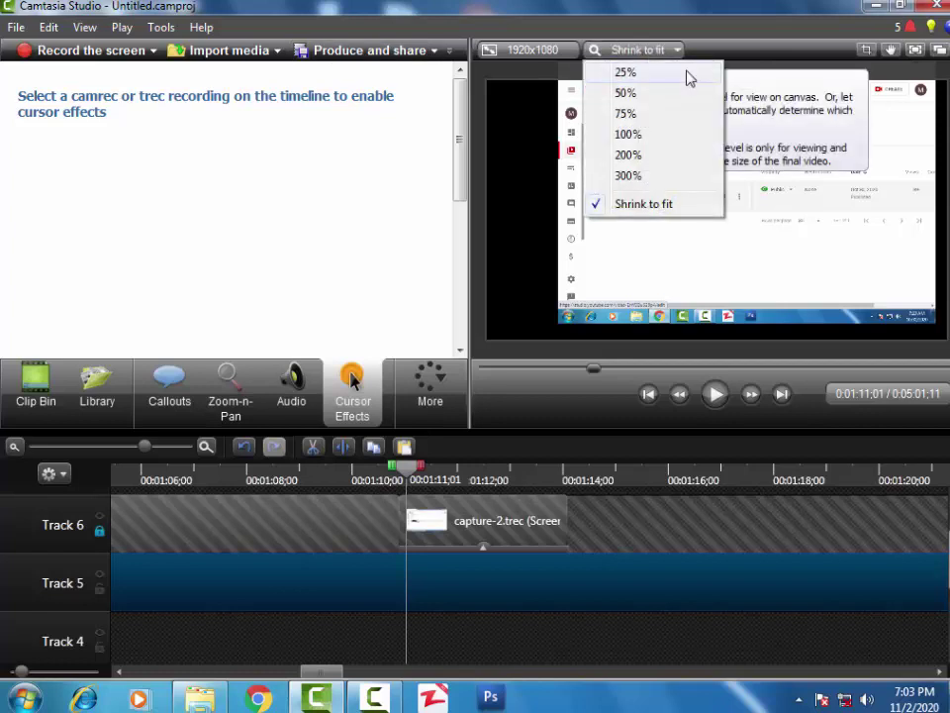
click(651, 115)
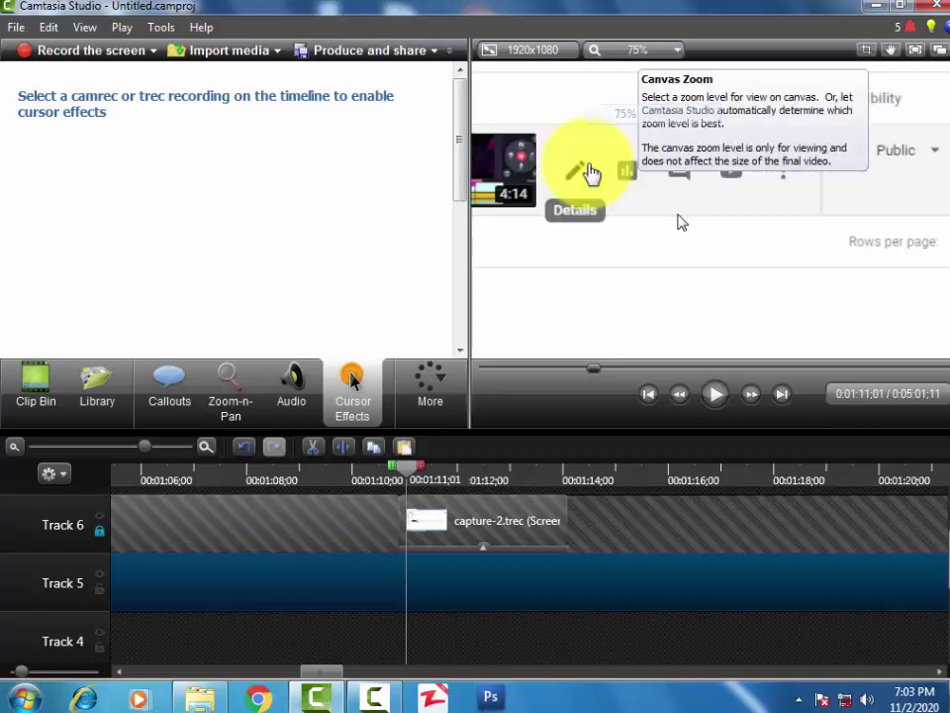
click(604, 49)
click(616, 75)
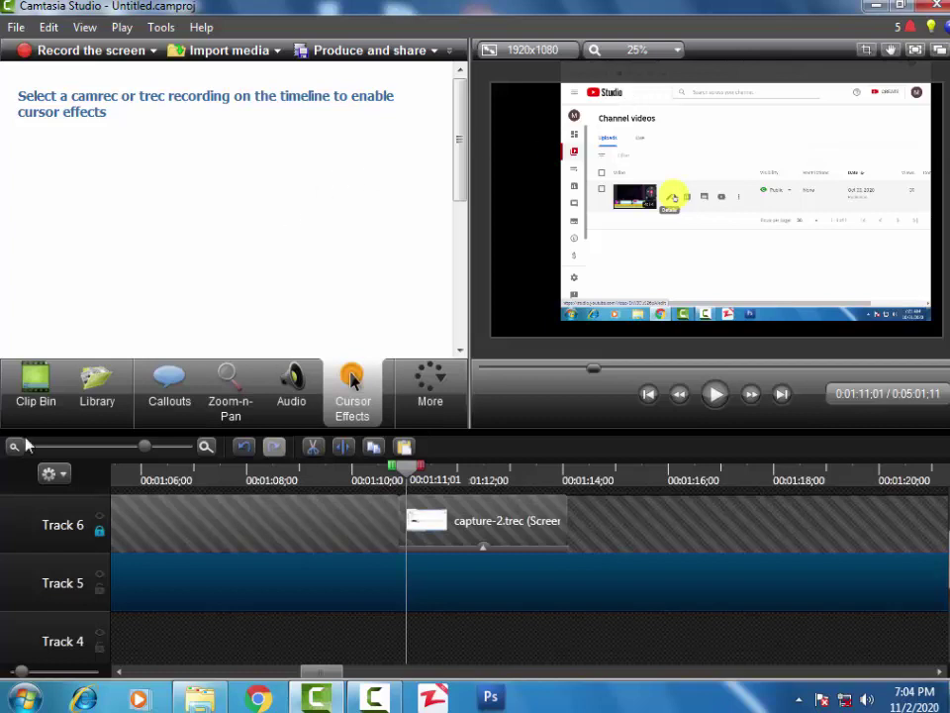
Step: Show the Marker view above the timeline and replace it with the Quiz view
click(50, 474)
click(111, 502)
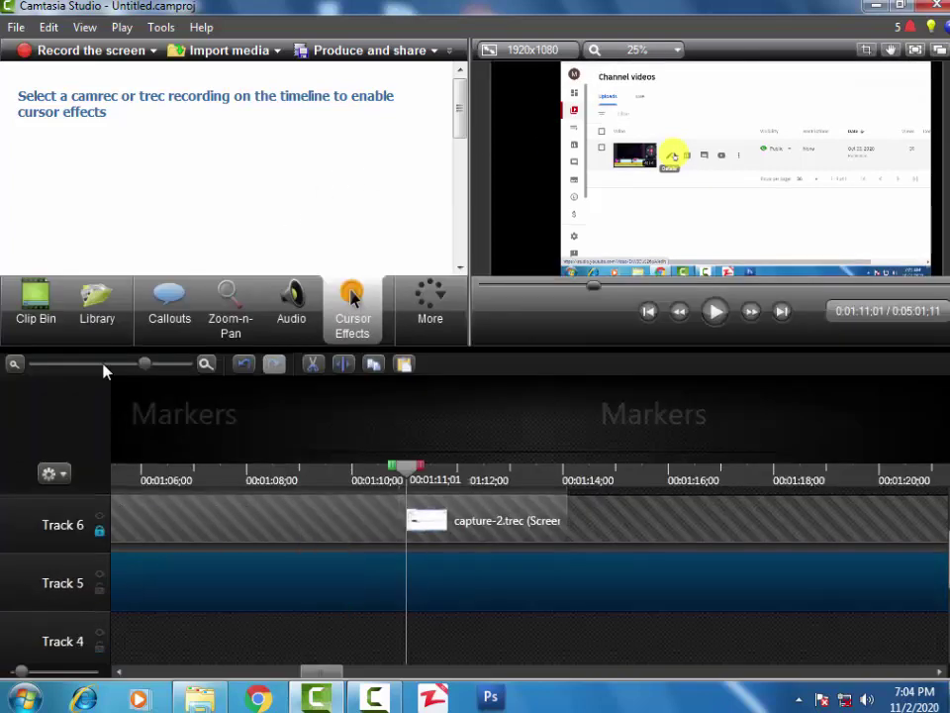
click(55, 475)
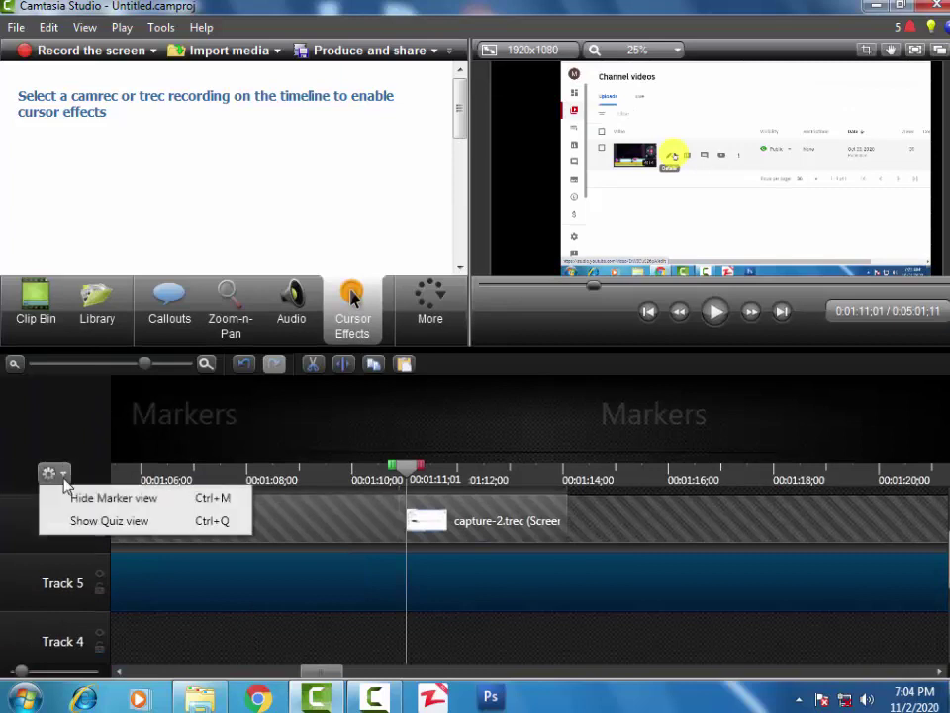
click(90, 522)
click(53, 473)
click(77, 498)
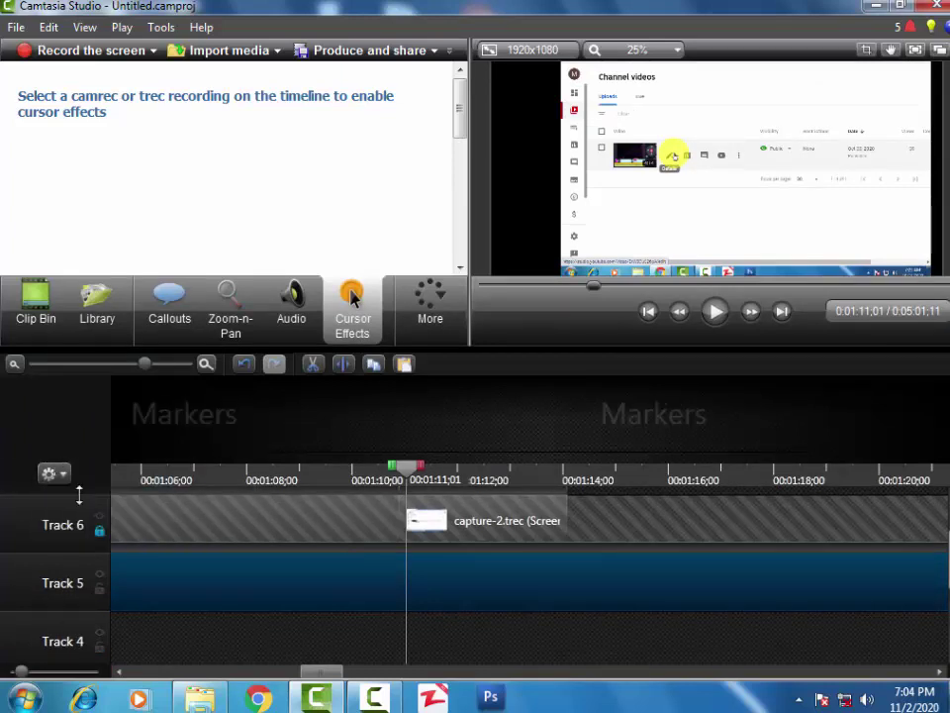
click(54, 473)
click(81, 518)
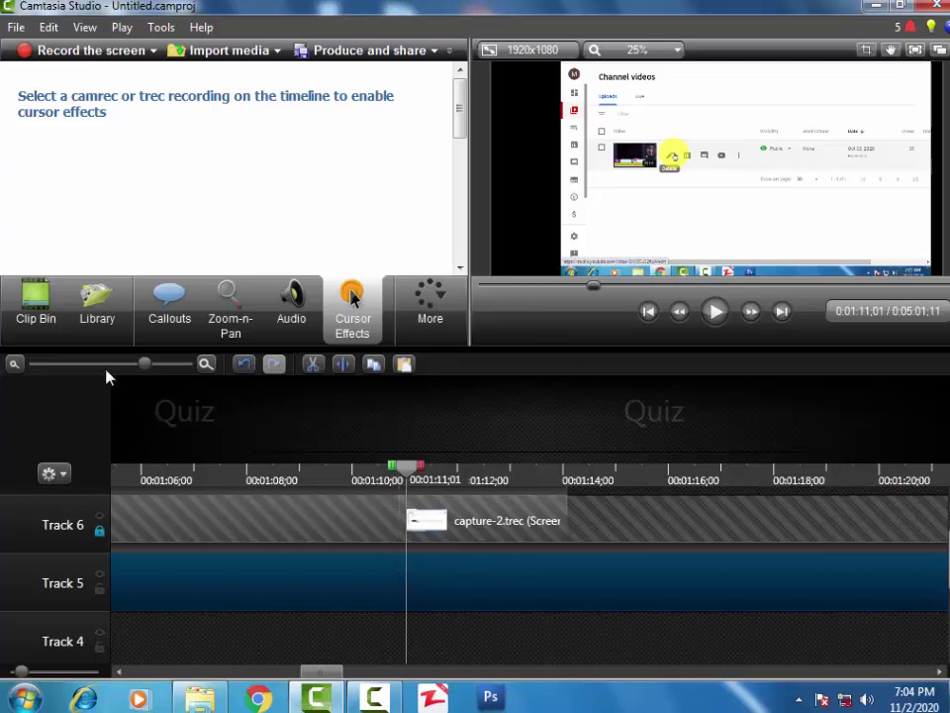
Step: Add a quiz to the timeline at 0:02:05;29
click(49, 367)
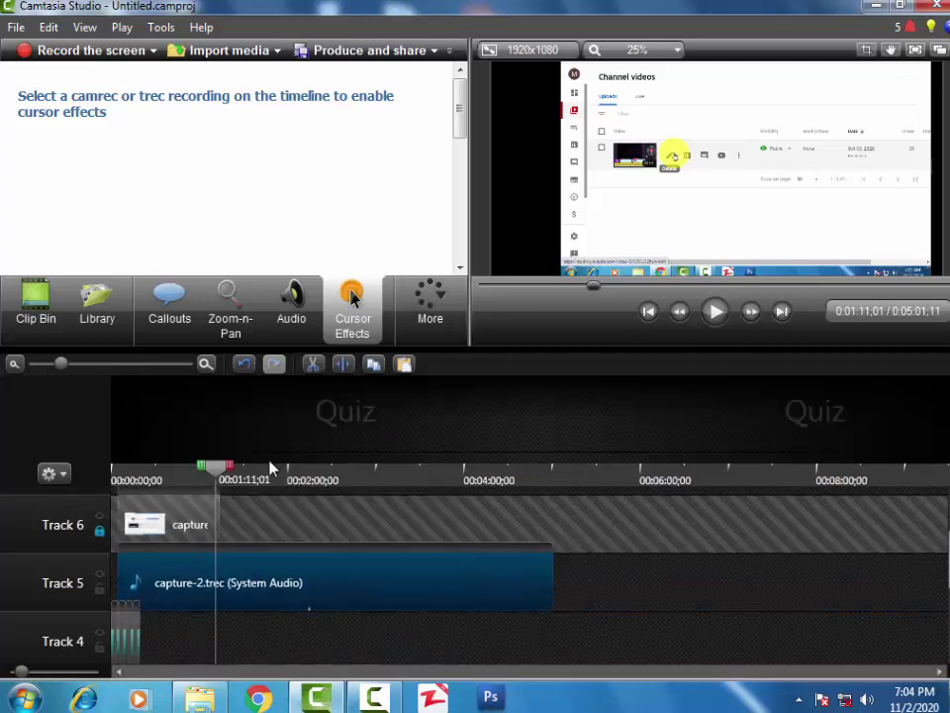
drag(277, 651, 124, 495)
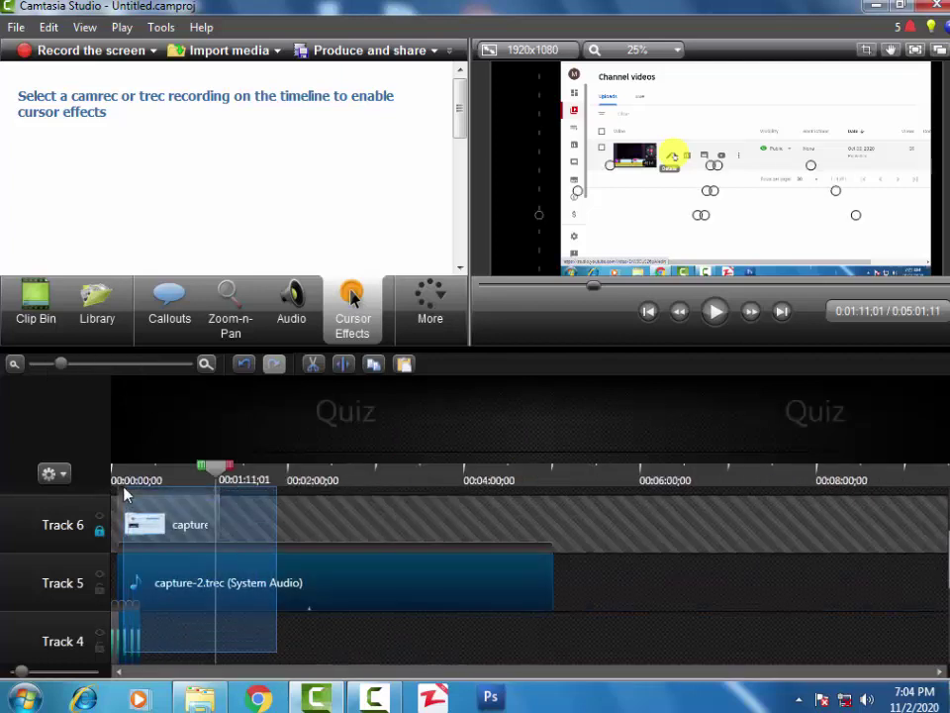
click(296, 411)
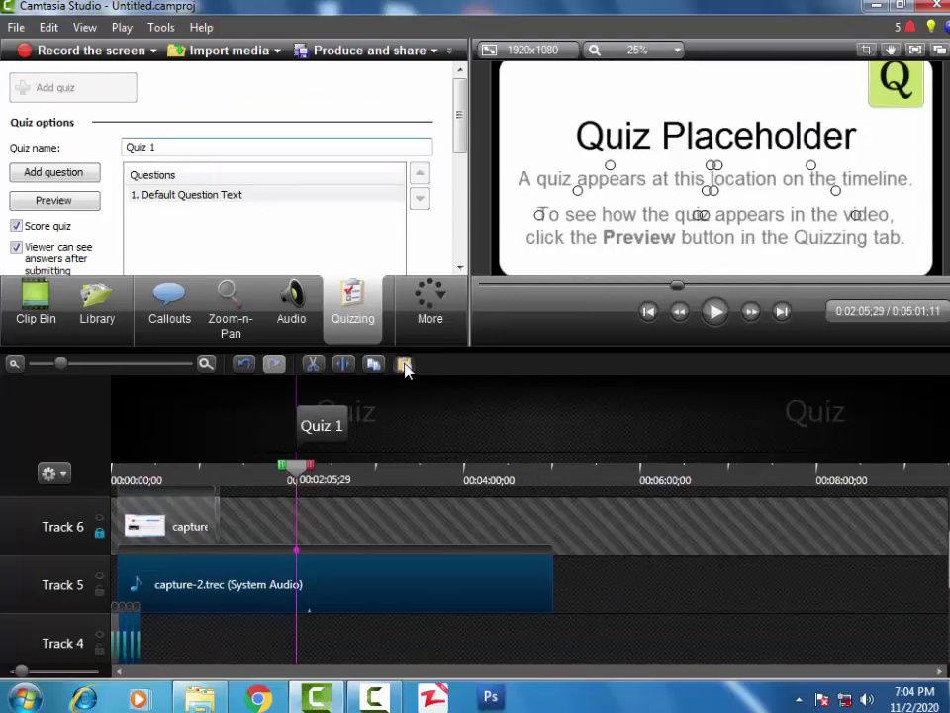
Step: Paste the cut screen recording portion and place it at the start of Track 7
click(405, 366)
drag(410, 513, 133, 520)
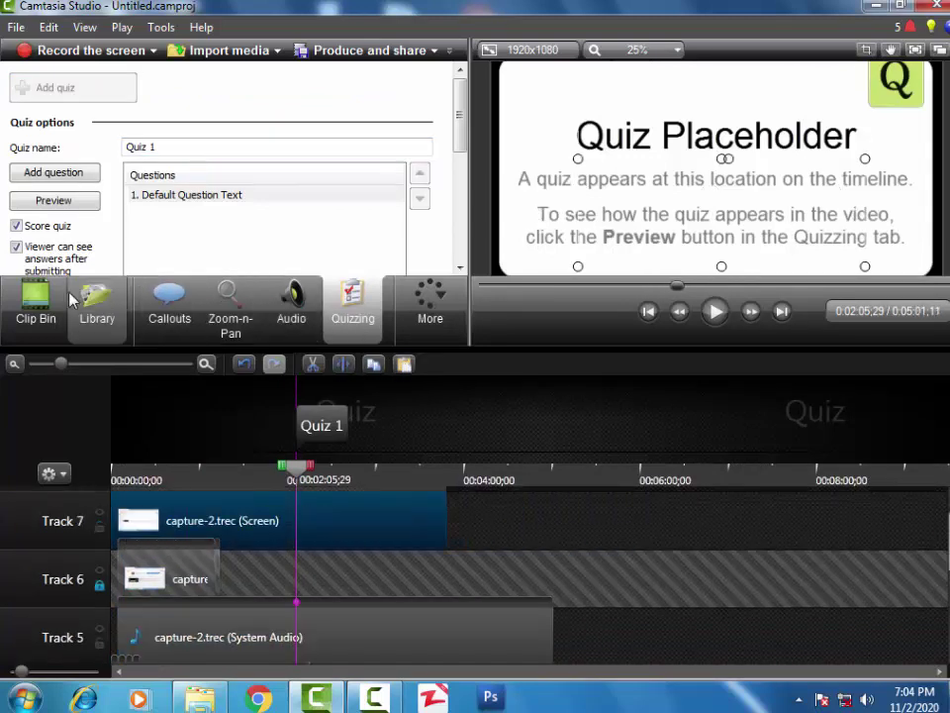
Step: Browse the Clip Bin media down to the Video section
click(38, 305)
scroll(117, 239, down, 3)
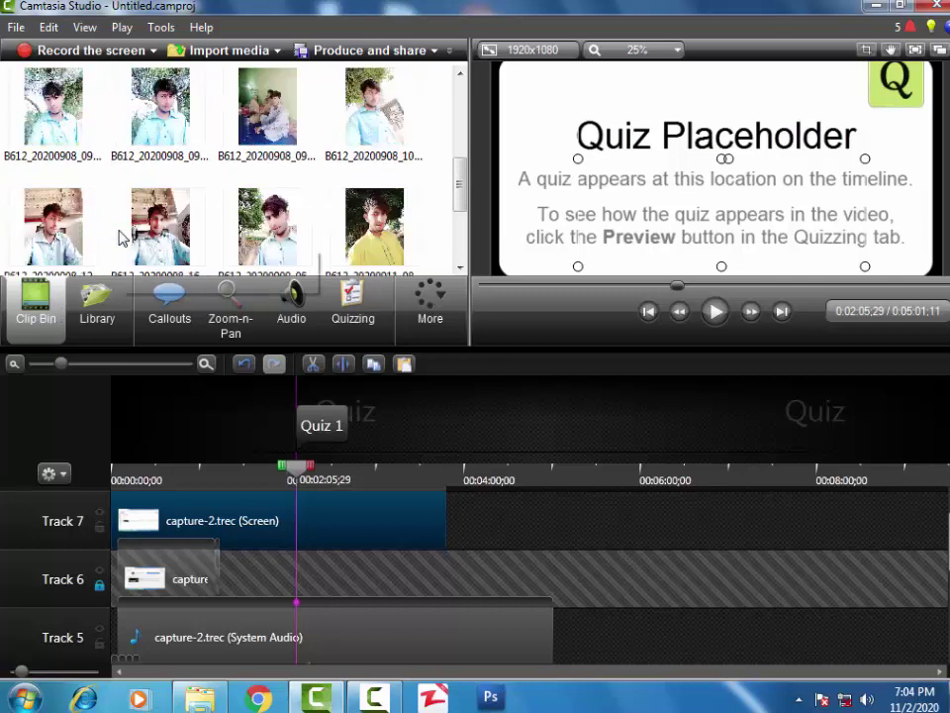
scroll(119, 237, down, 3)
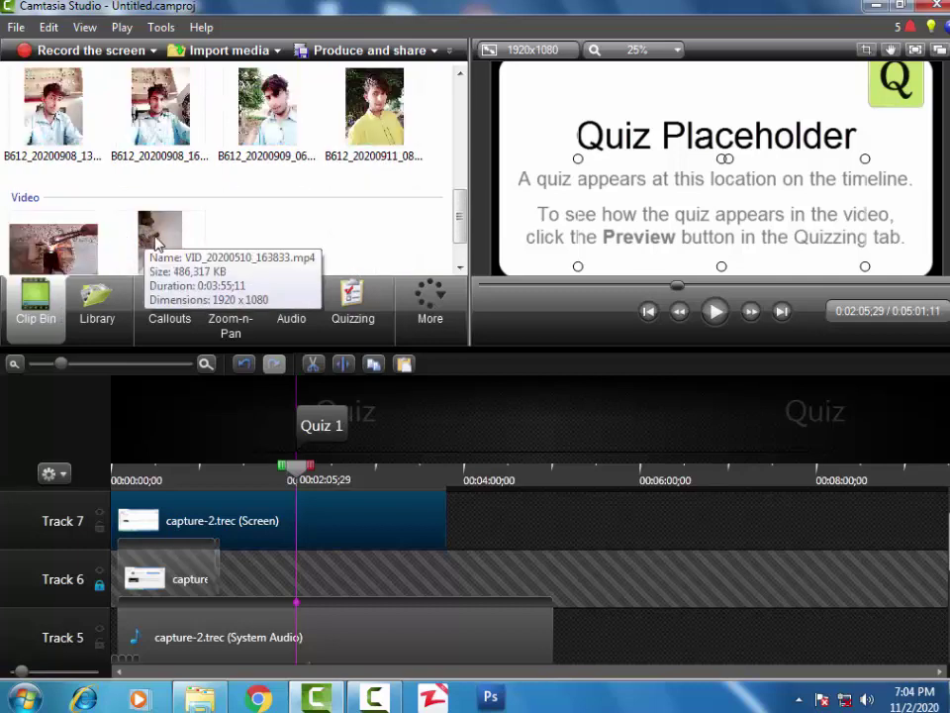